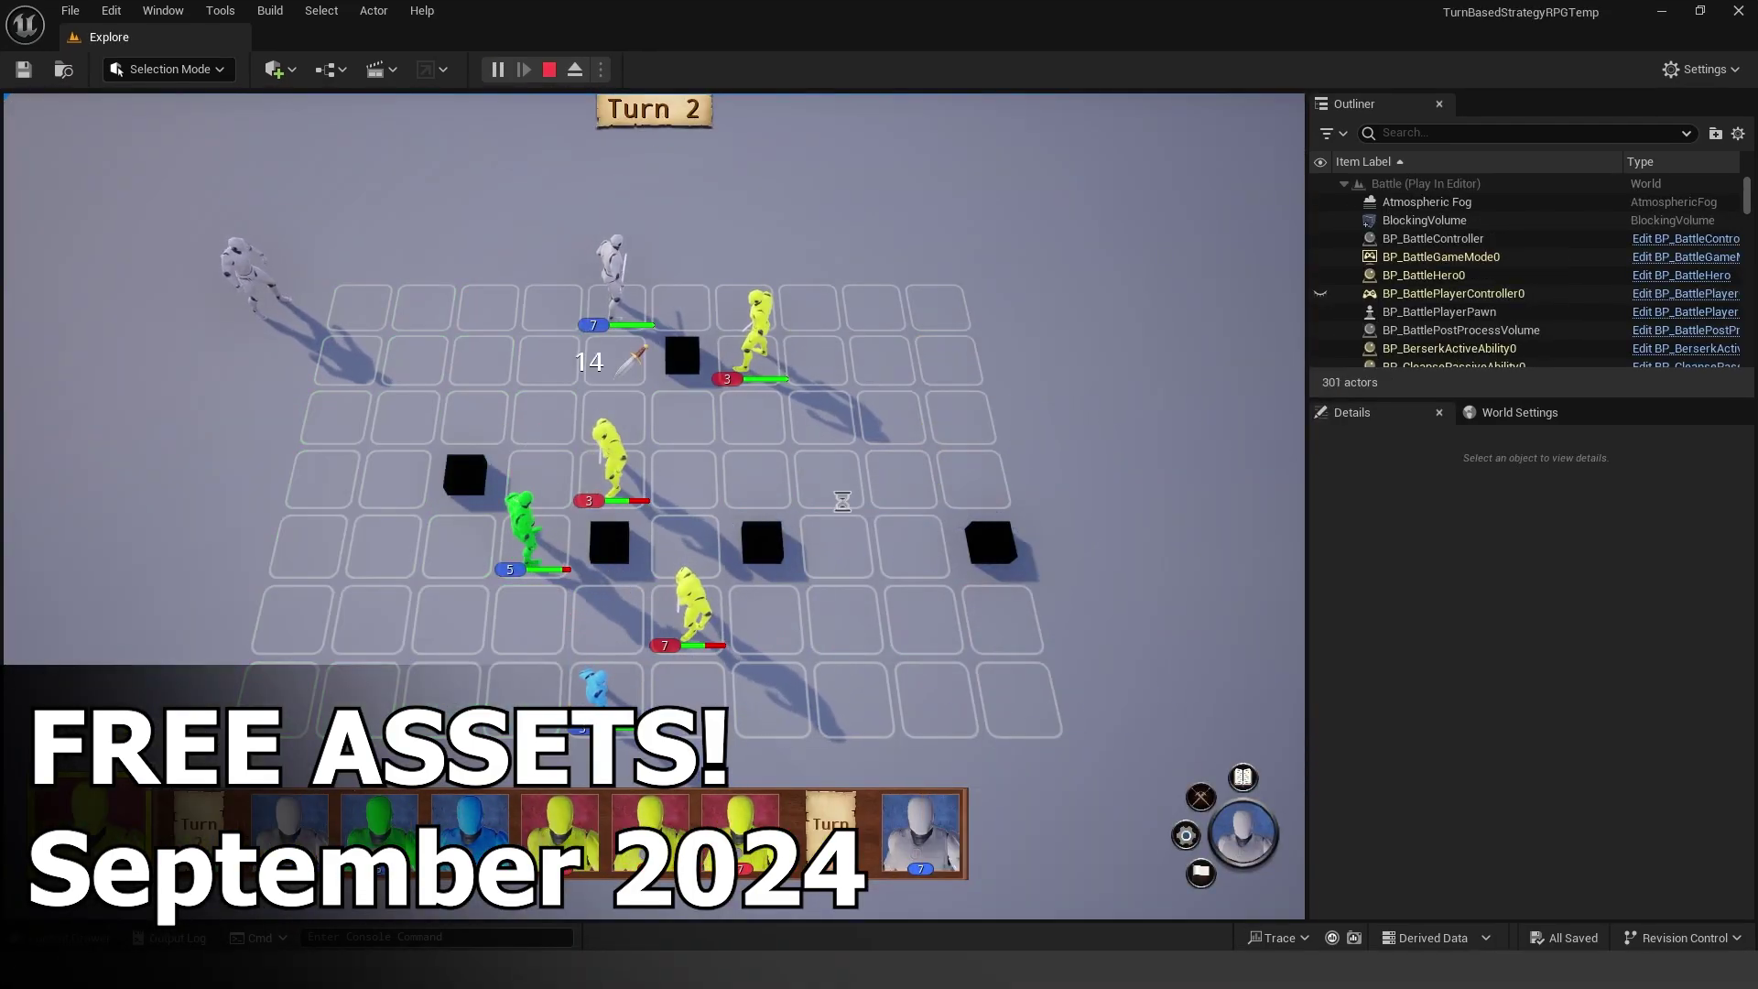
left_click(761, 316)
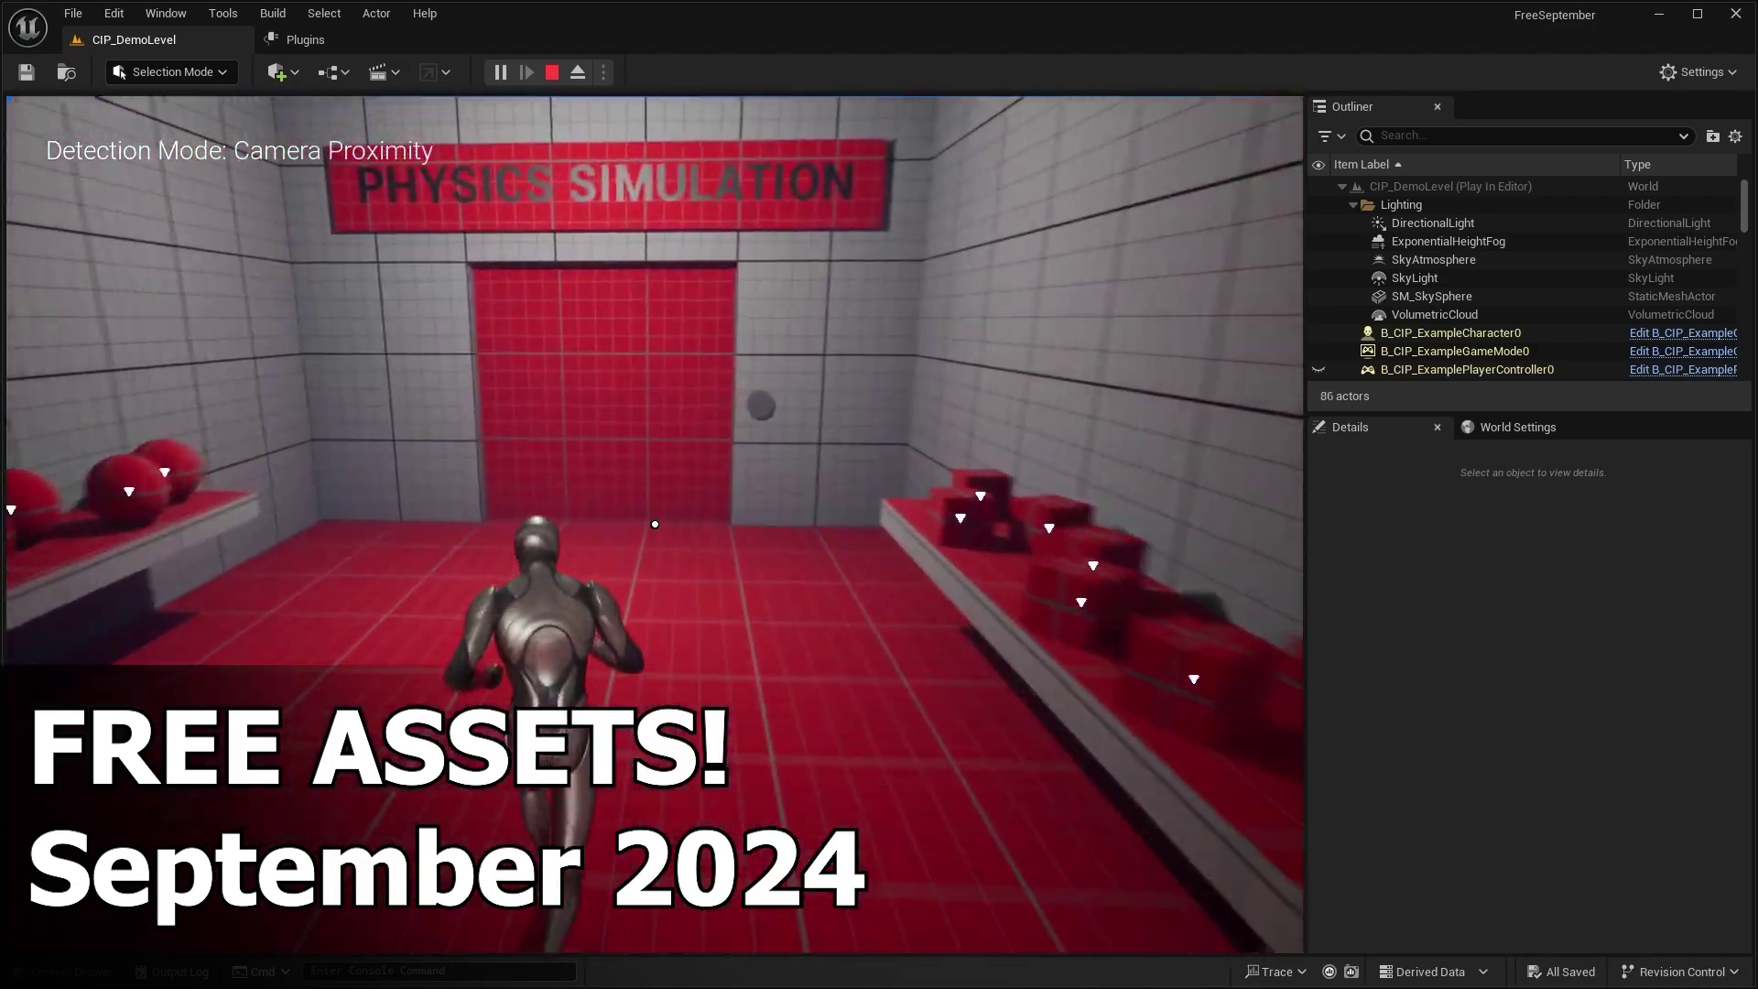
Walk the character up to the red door in the Physics Simulation room, open it and continue forward
key("w")
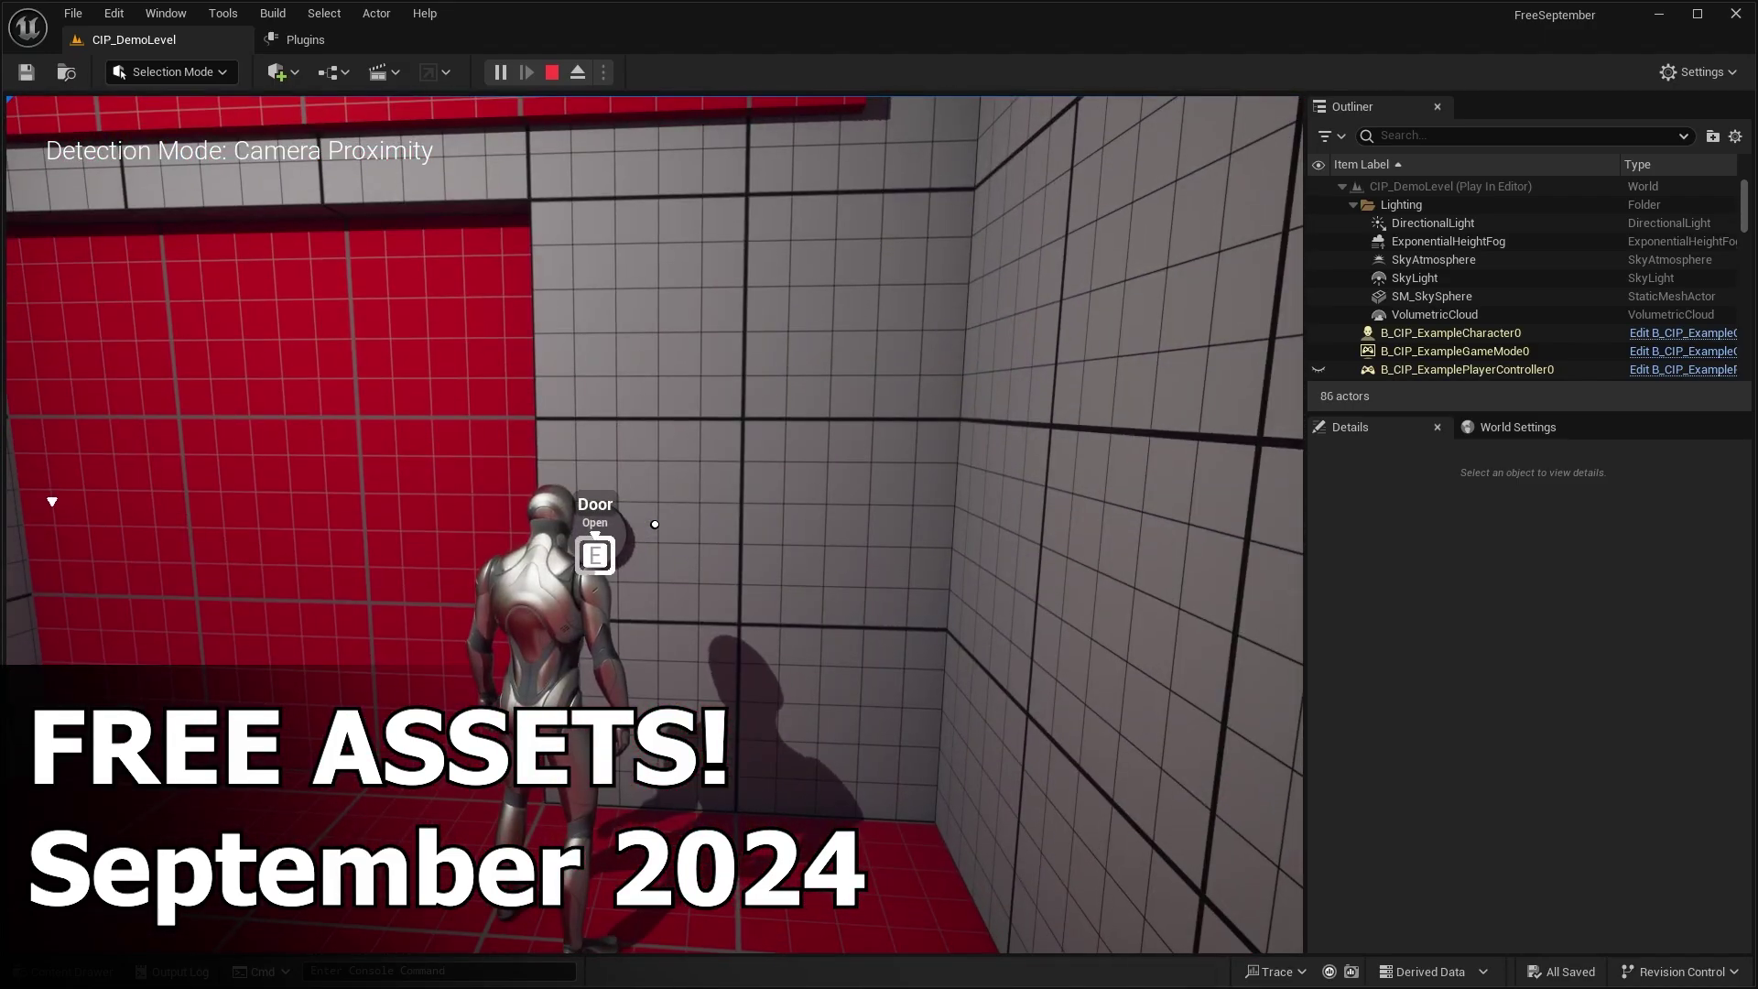
key("e")
key("w")
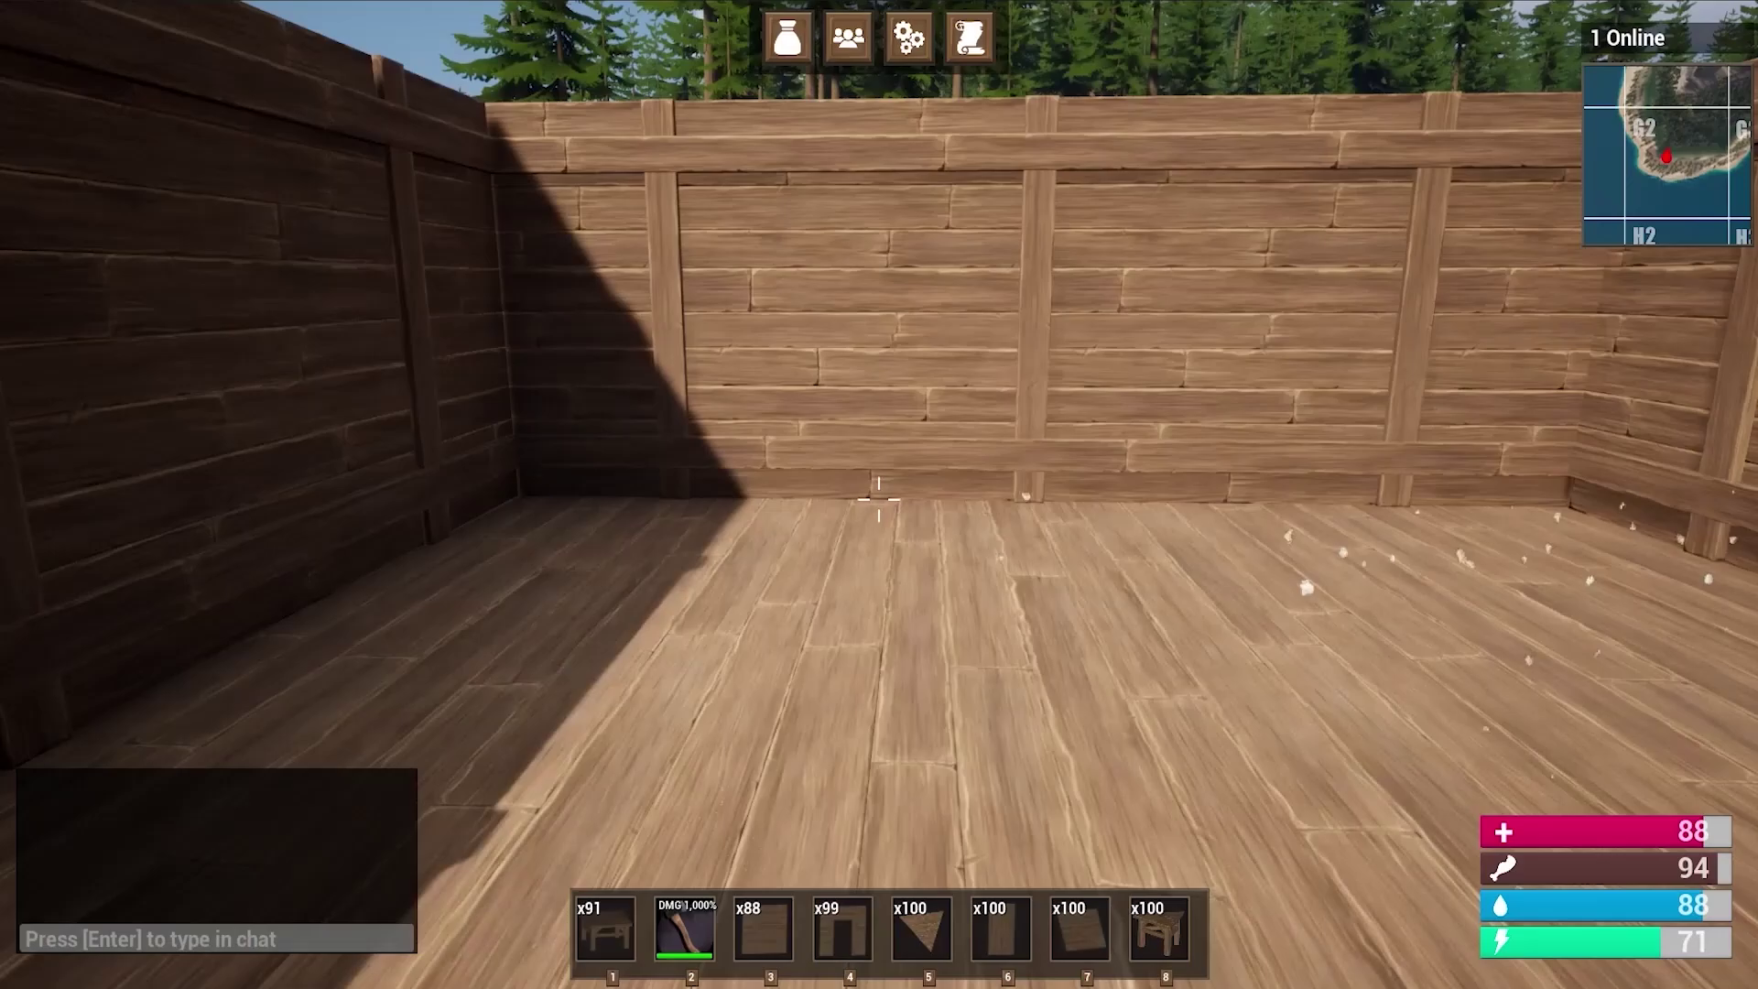
Replace the tool in the hotbar's second slot with the x100 building stack from the inventory
key("Tab")
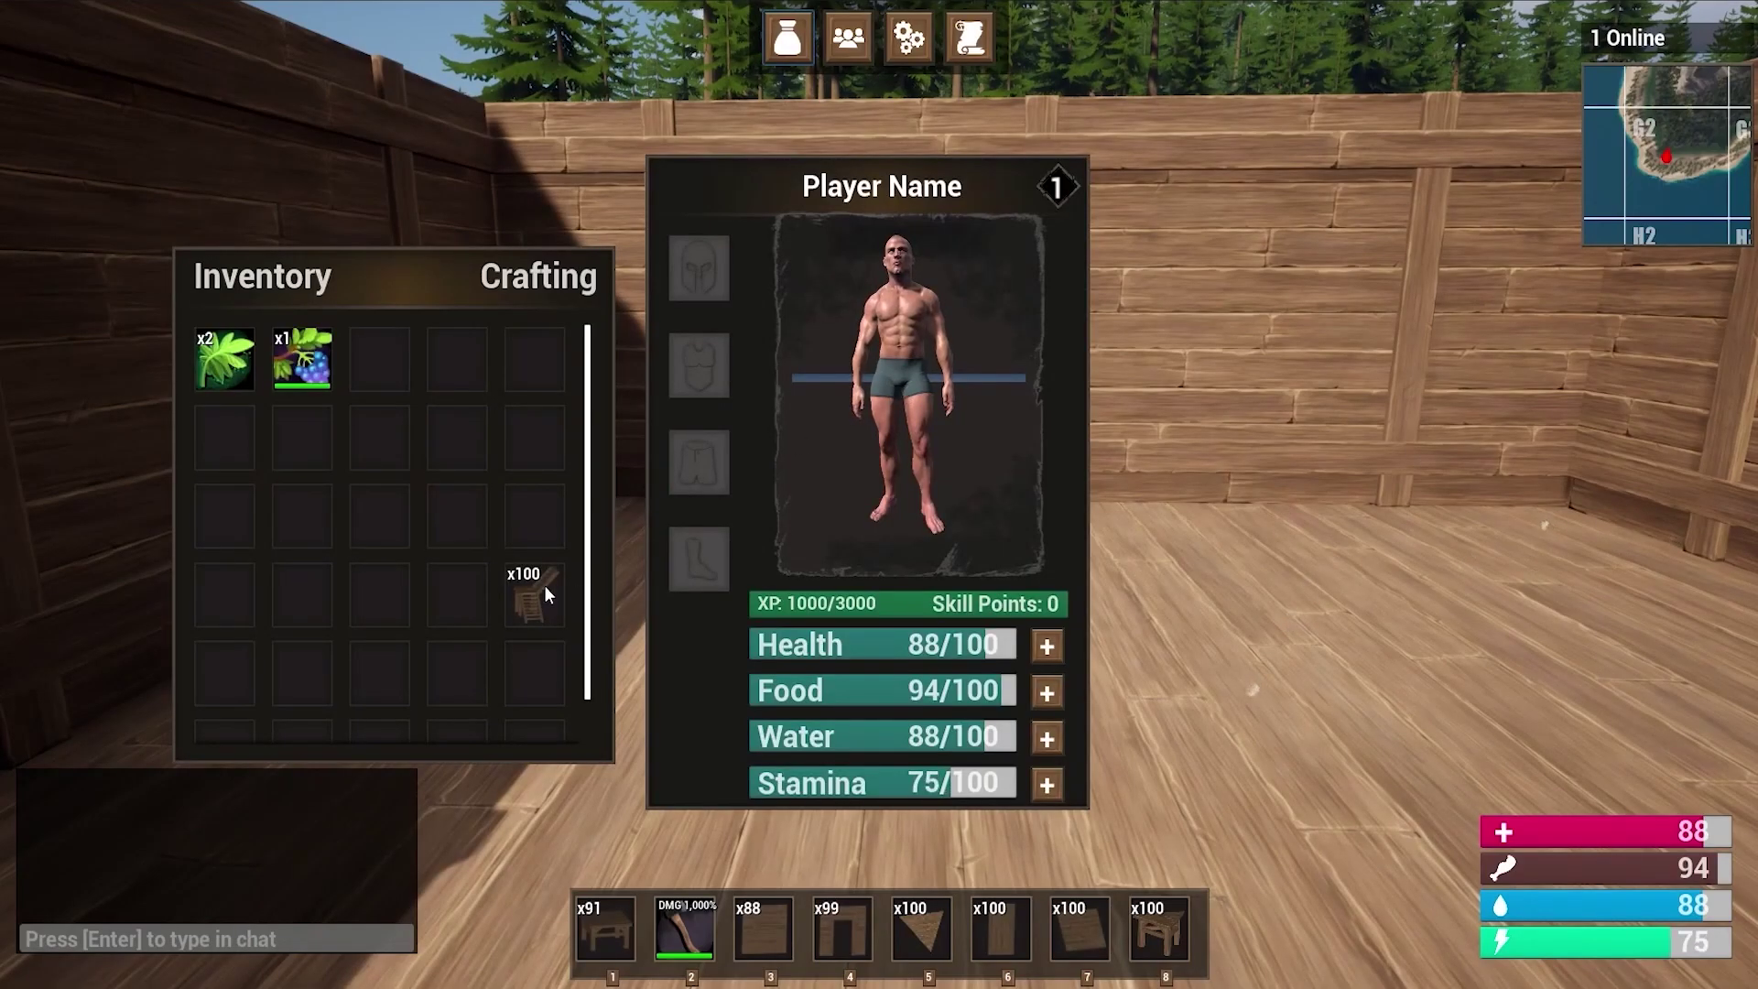
left_click_drag(692, 939, 549, 687)
left_click_drag(541, 595, 674, 919)
key("Tab")
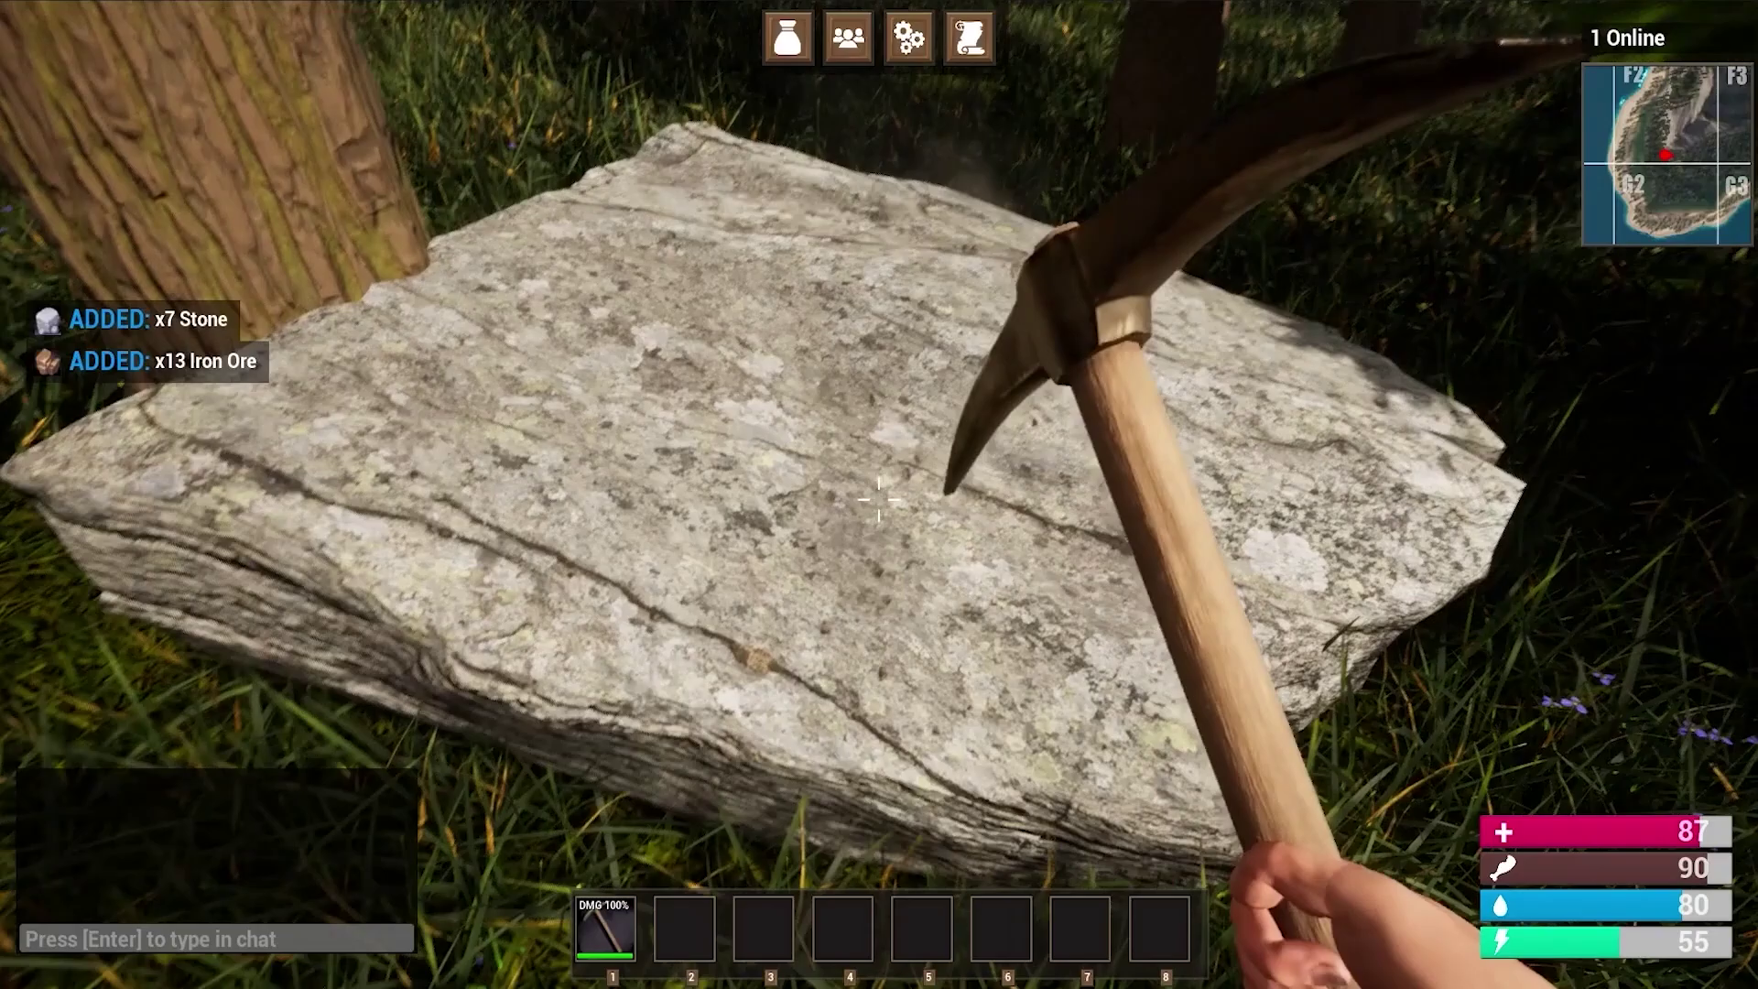
Mine the large forest rock with the pickaxe to gather stone and iron ore
left_click(879, 499)
left_click(879, 499)
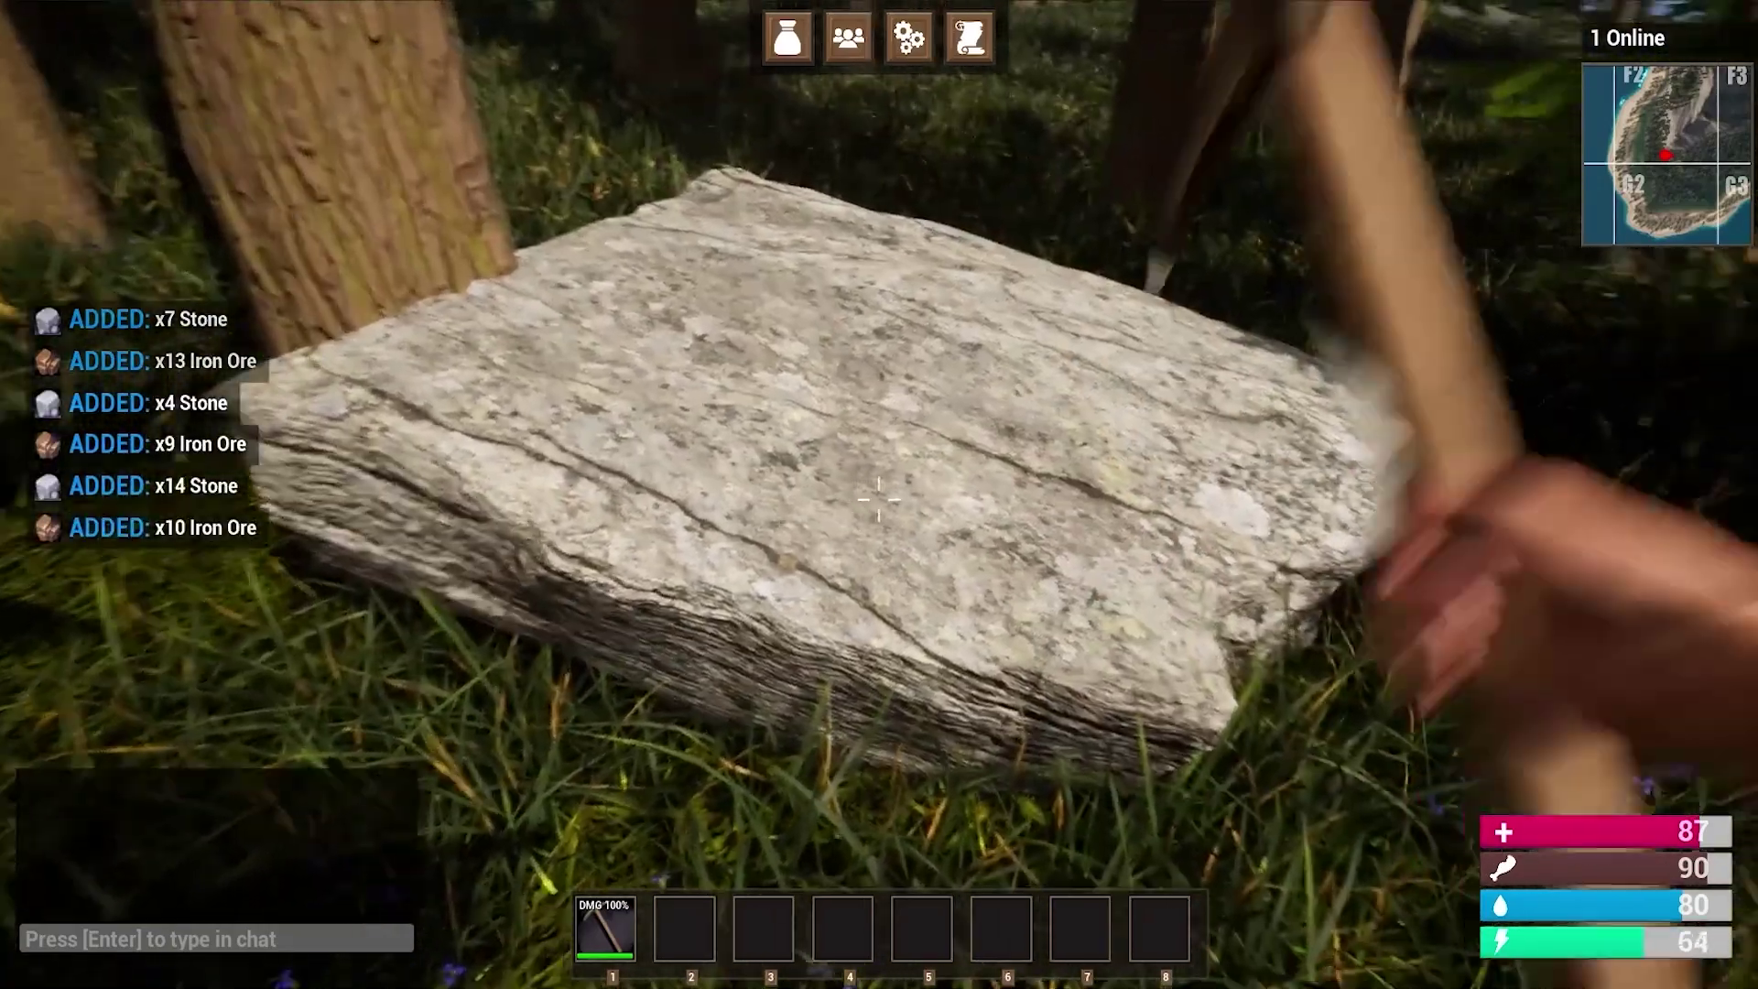
left_click(879, 499)
left_click(879, 499)
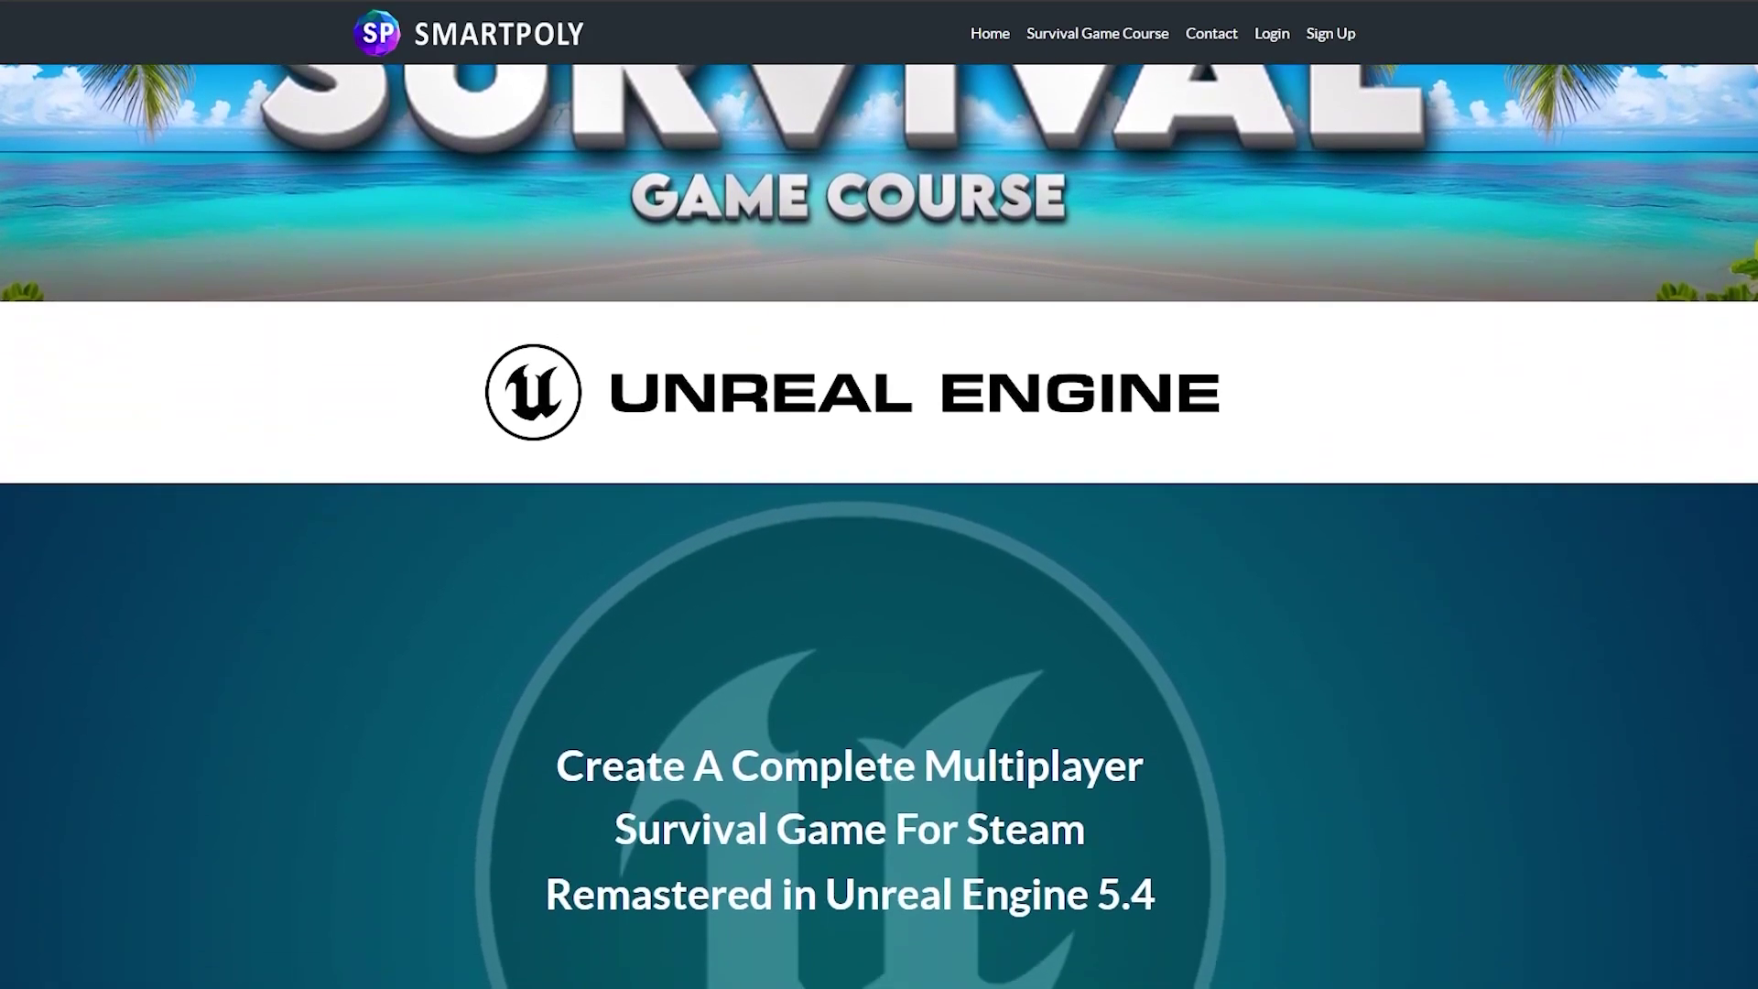
Look through the Smartpoly survival game course page down past its enrolment offer to the feature overview
scroll(879, 526, "down", 7)
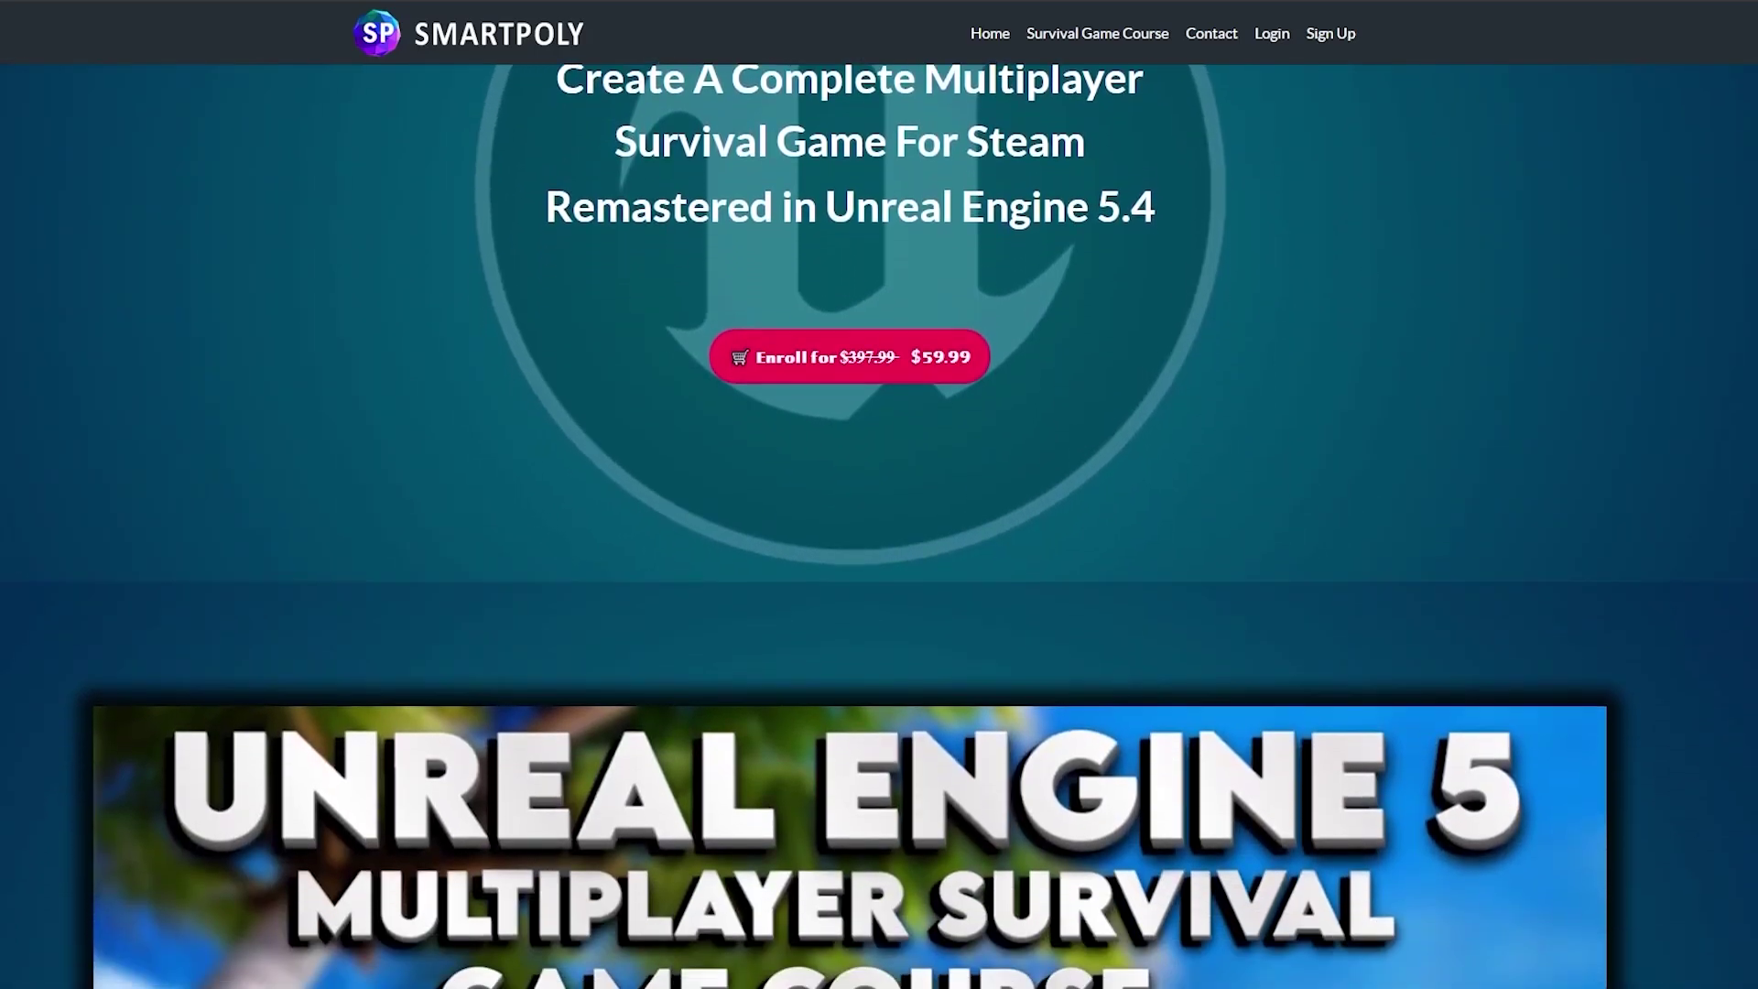
scroll(880, 494, "down", 8)
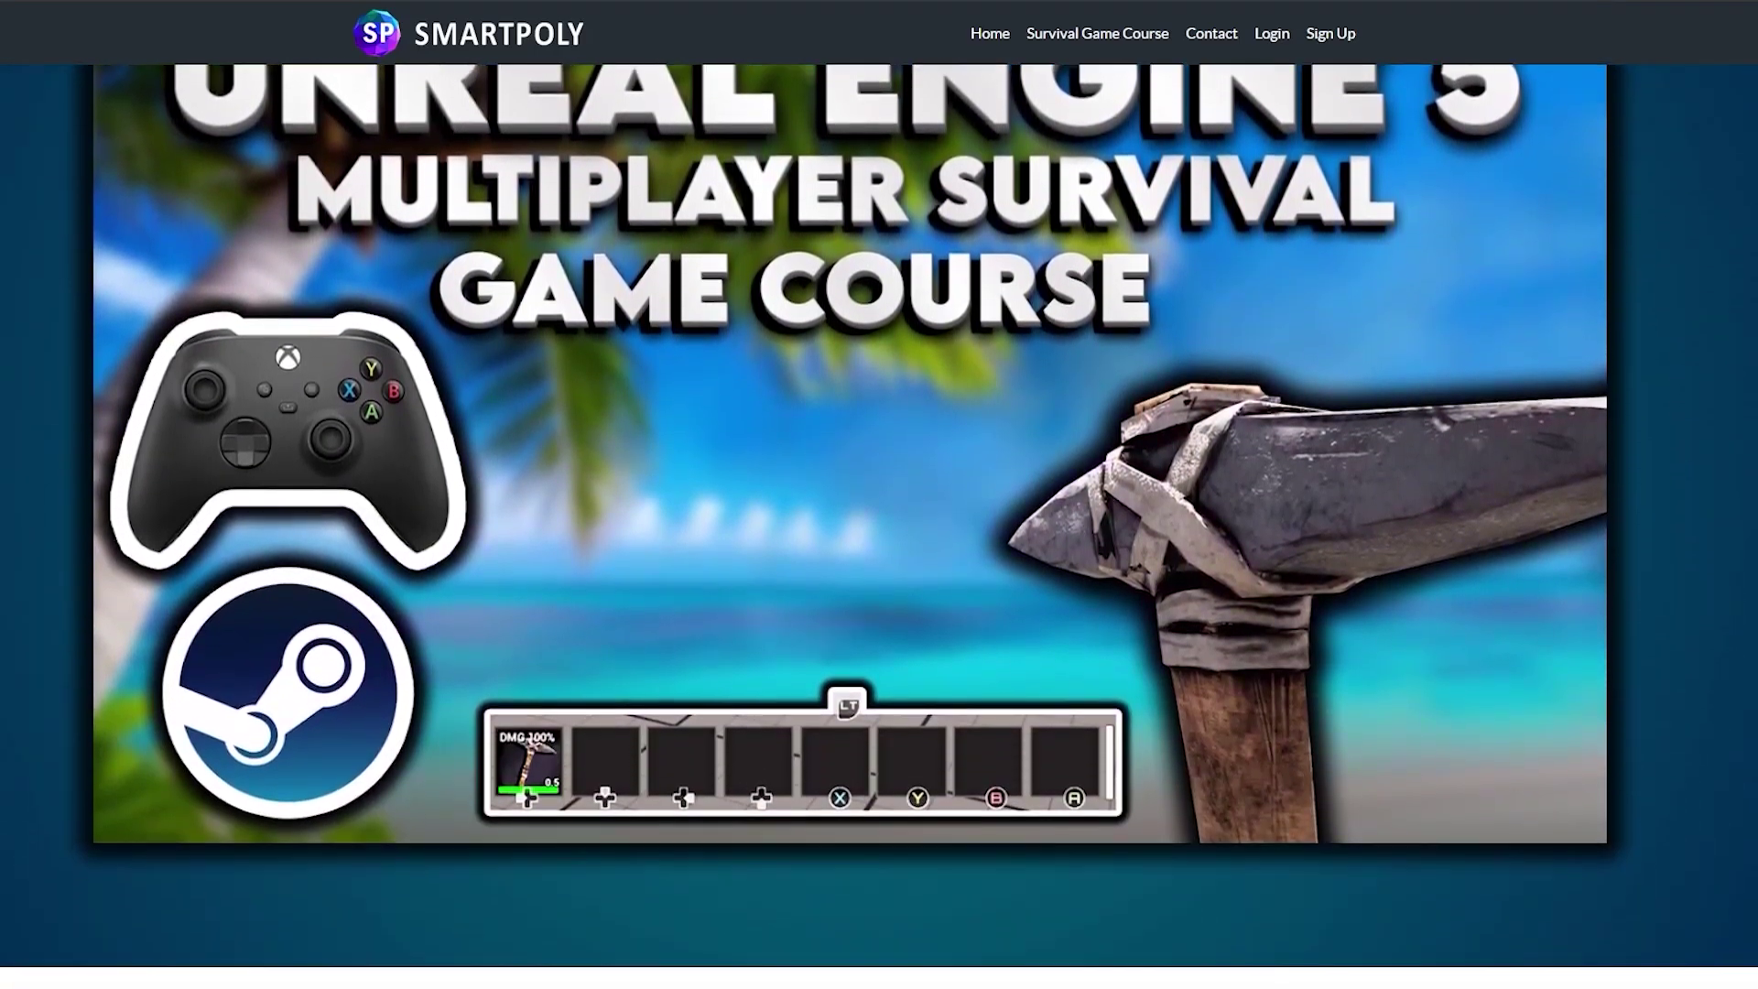
scroll(879, 495, "down", 10)
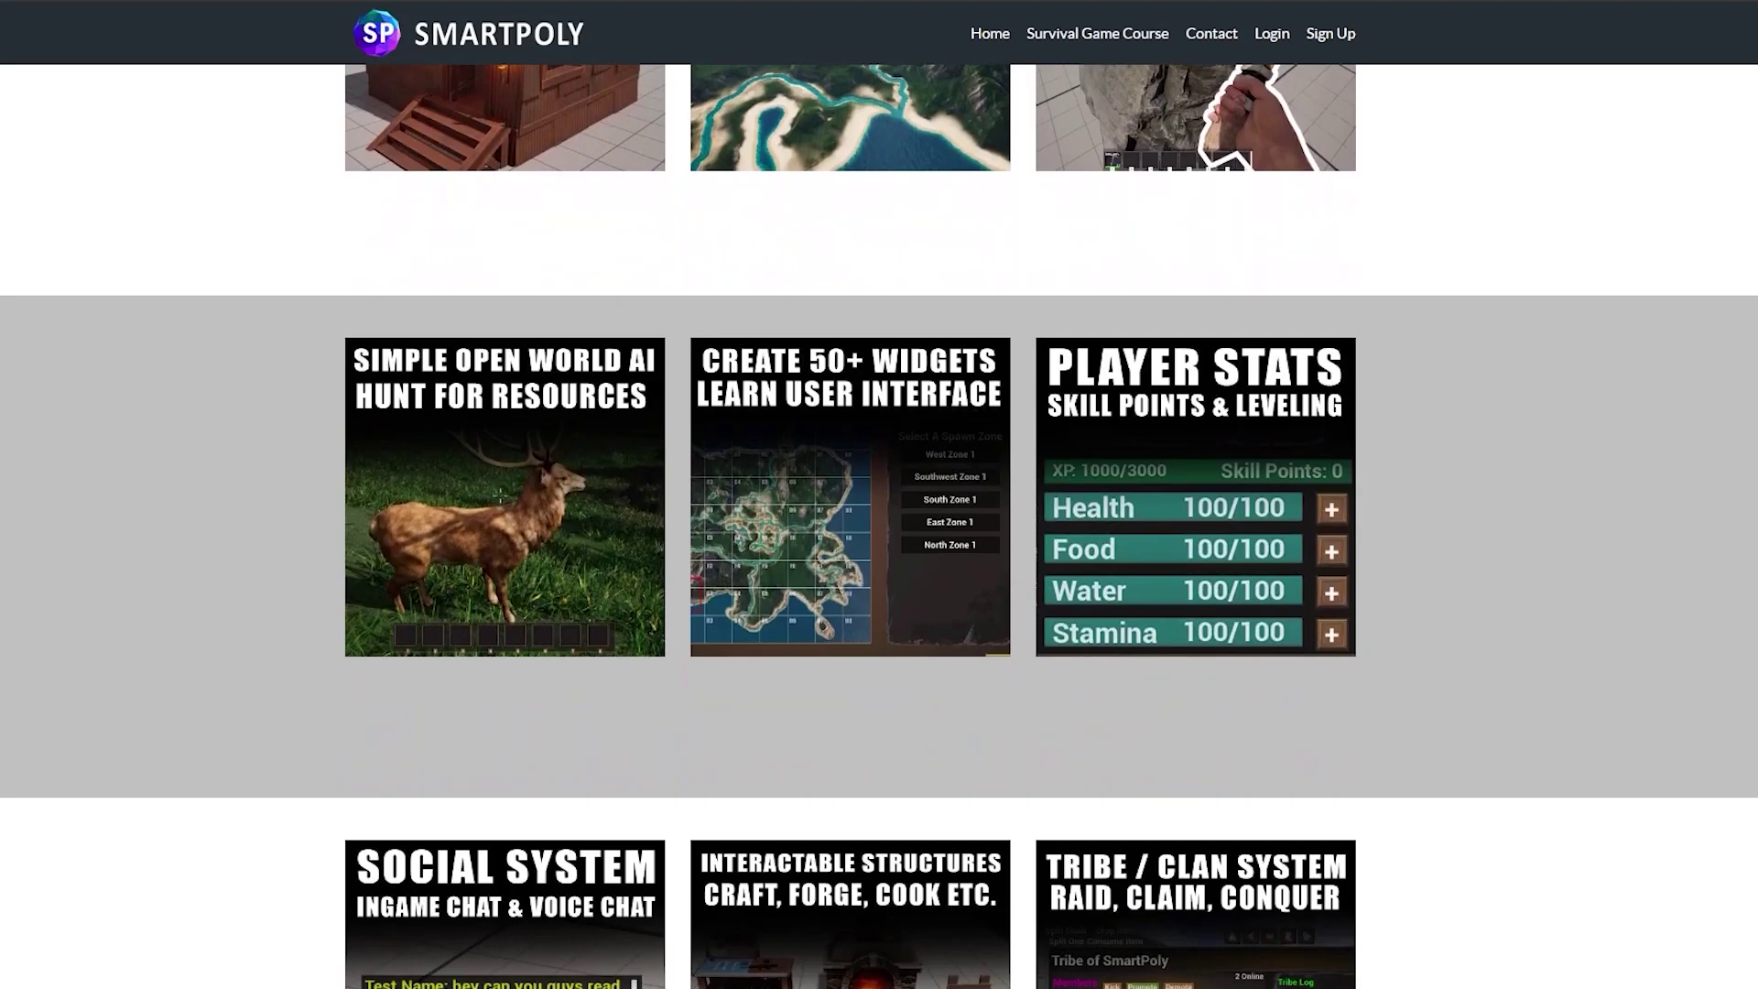
scroll(879, 495, "down", 8)
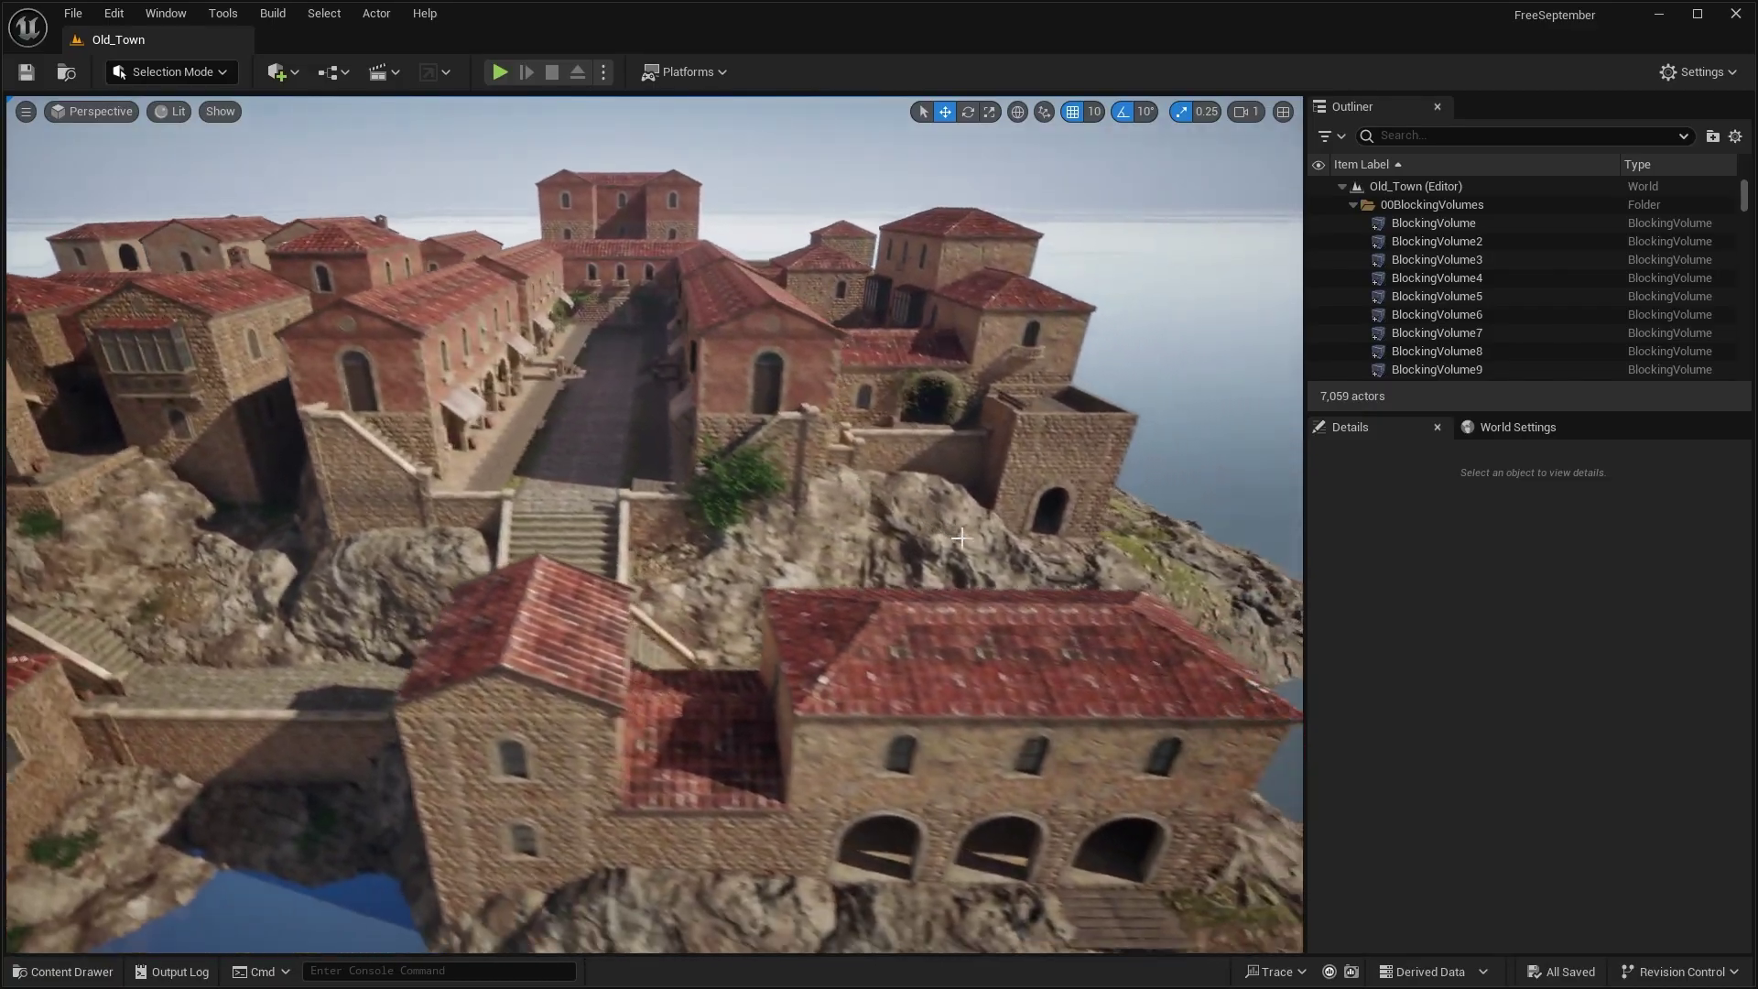
Look around the Old_Town level's rooftops and the snowy Village level's log houses
right_click_drag(962, 537, 733, 478)
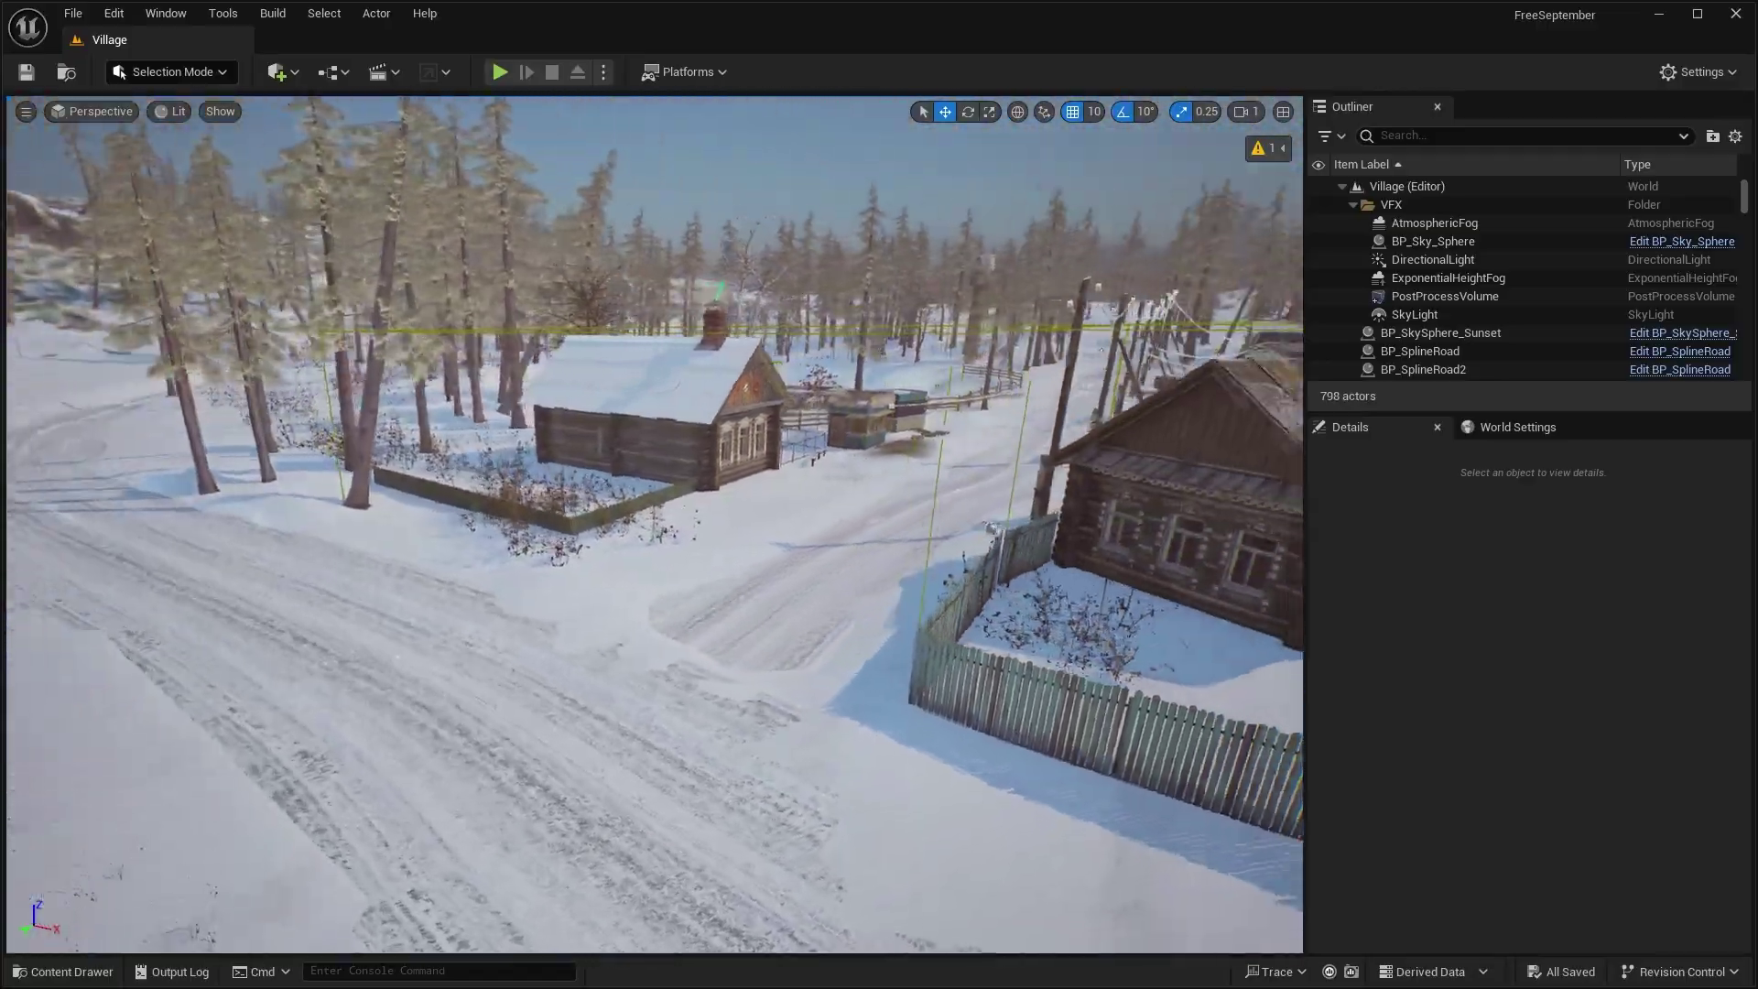
right_click_drag(654, 524, 696, 494)
key("s")
scroll(654, 524, "up", 4)
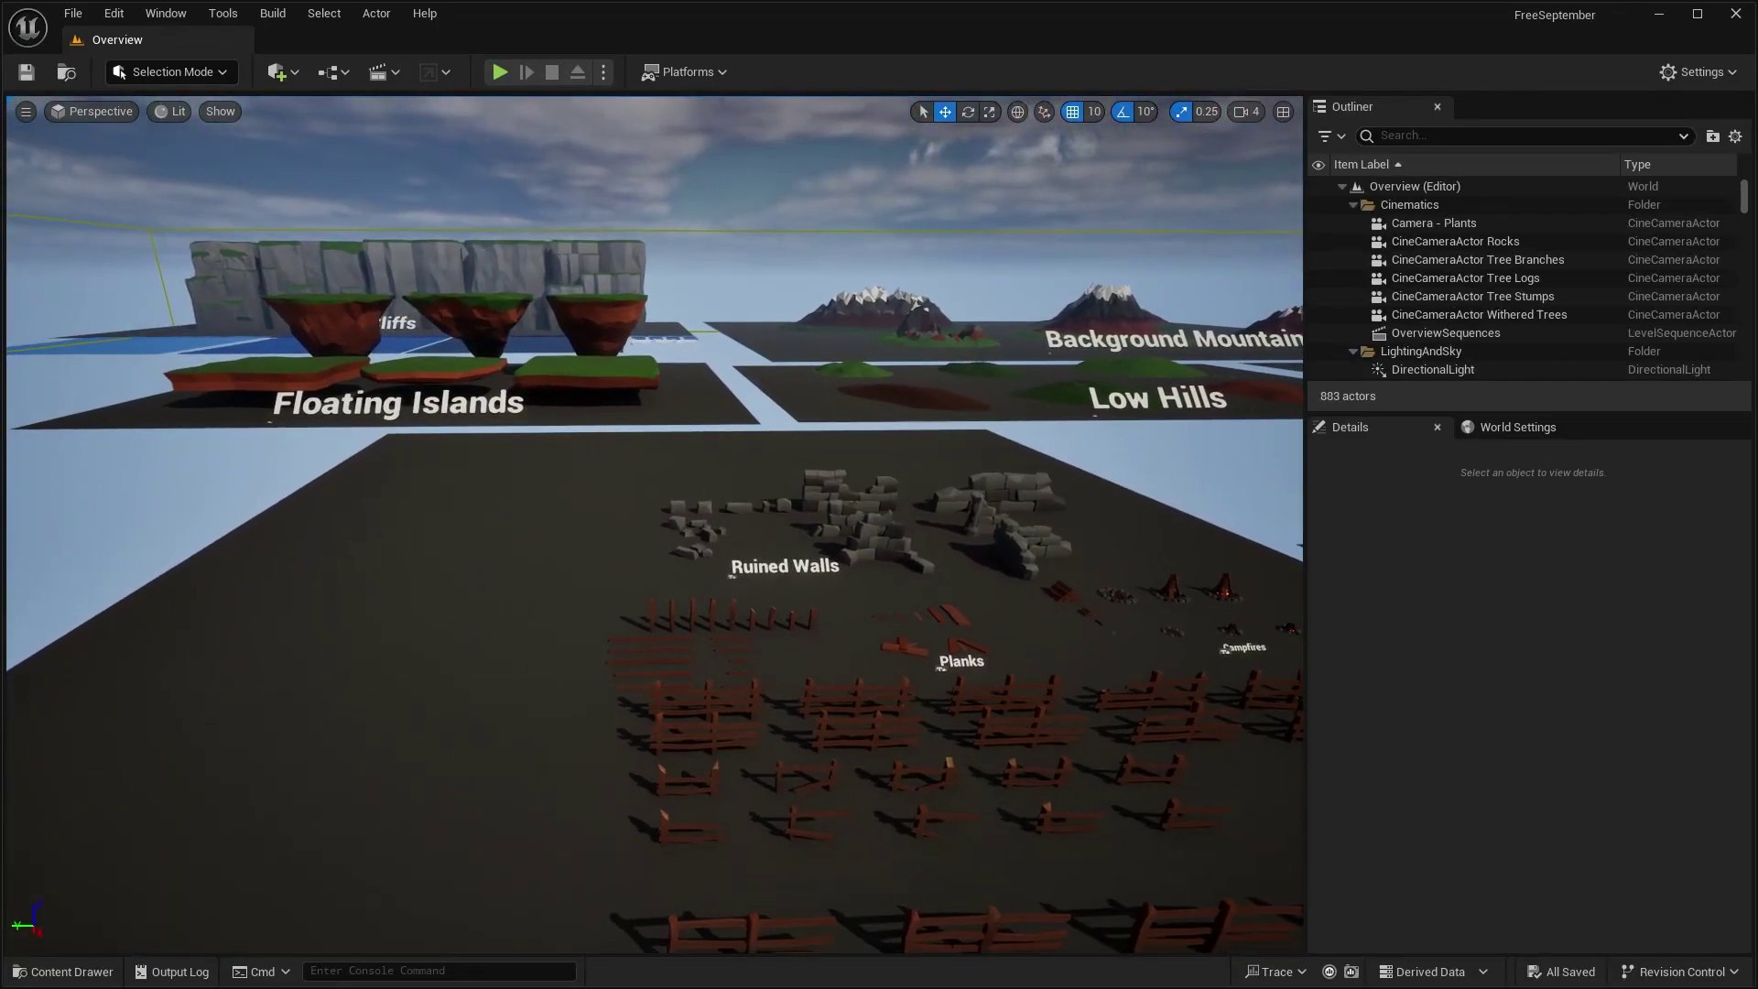
Fly across the low-poly nature Overview level to examine its fences, ruined walls, hills and tree groups
right_click_drag(916, 298, 1227, 275)
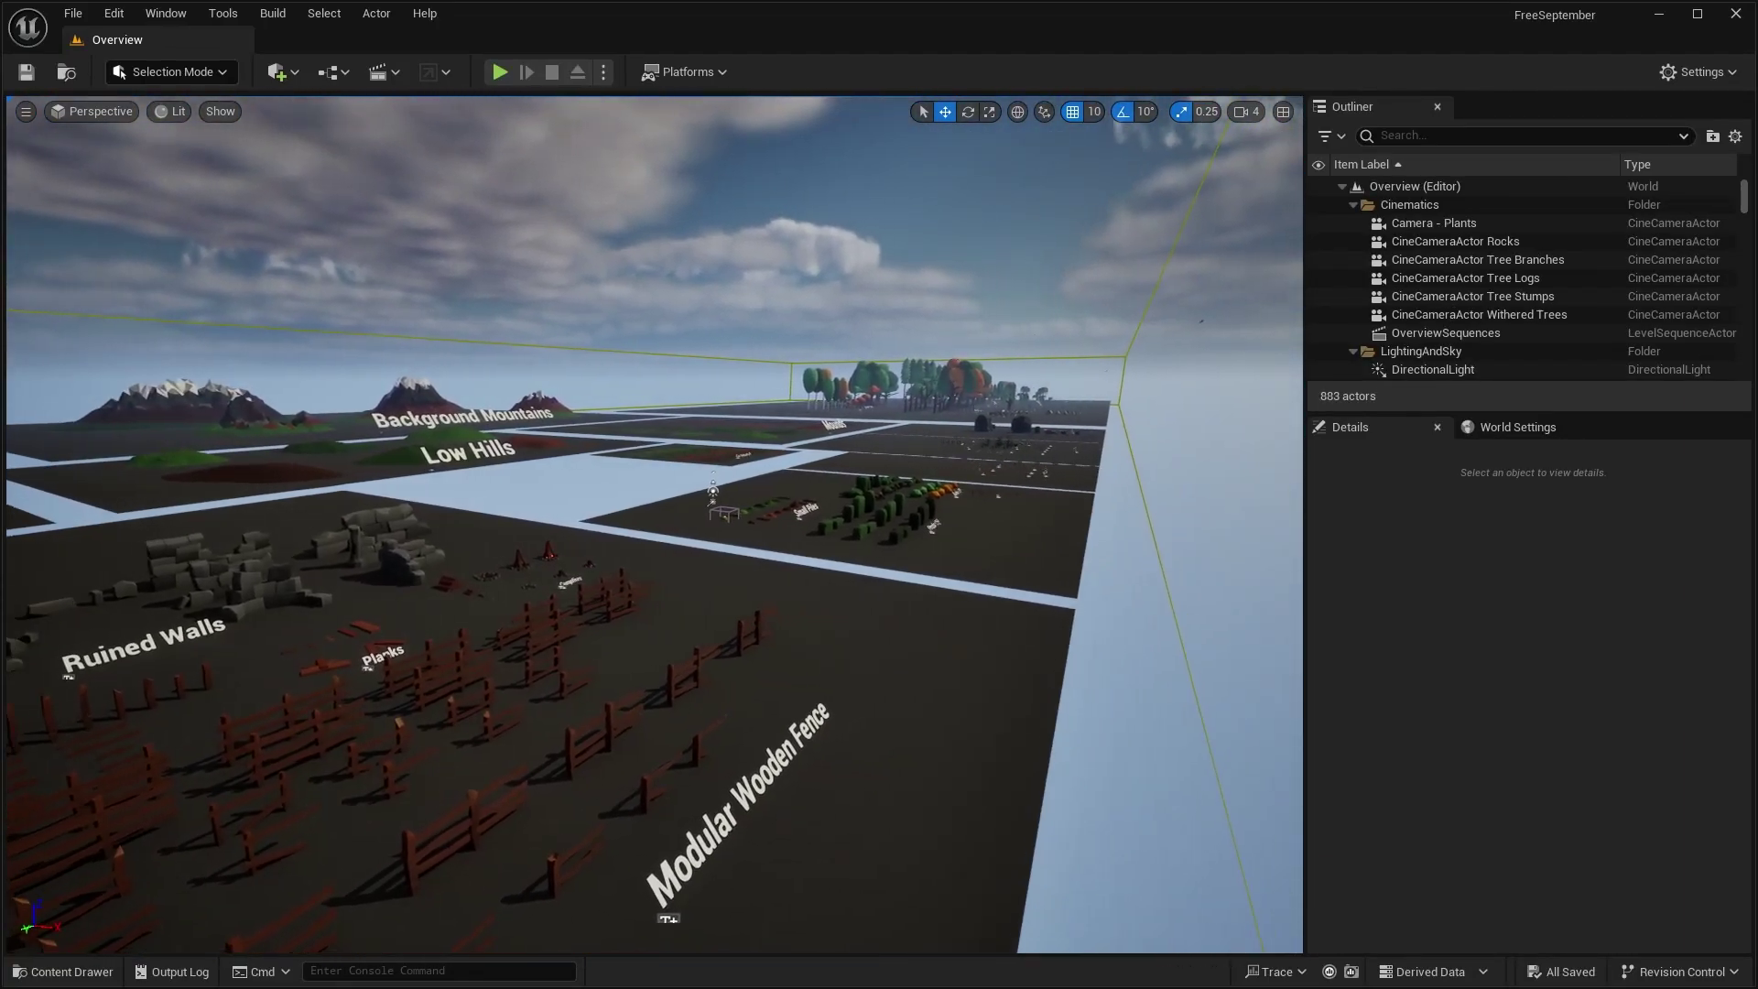
key("d")
mouse_move(879, 495)
right_mouse_down()
mouse_move(622, 508)
mouse_move(495, 623)
mouse_move(435, 724)
mouse_move(423, 641)
mouse_move(458, 652)
mouse_move(467, 743)
mouse_move(449, 733)
mouse_move(577, 724)
mouse_move(586, 737)
mouse_move(522, 829)
mouse_move(549, 829)
mouse_move(536, 802)
mouse_move(421, 806)
mouse_move(412, 701)
mouse_move(522, 678)
mouse_move(683, 687)
mouse_move(641, 794)
mouse_move(722, 807)
mouse_move(744, 786)
mouse_move(783, 810)
mouse_move(747, 753)
mouse_move(865, 731)
mouse_move(739, 759)
mouse_move(874, 753)
mouse_move(836, 771)
right_mouse_up()
key("w")
key("w")
key("w")
key("d")
key("w")
key("w")
key("w")
key("e")
key("w")
key("d")
key("d")
key("s")
key("w")
key("d")
key("w")
key("d")
key("w")
key("s")
key("d")
key("d")
key("w")
key("d")
key("e")
key("d")
key("w")
key("w")
key("d")
key("w")
key("d")
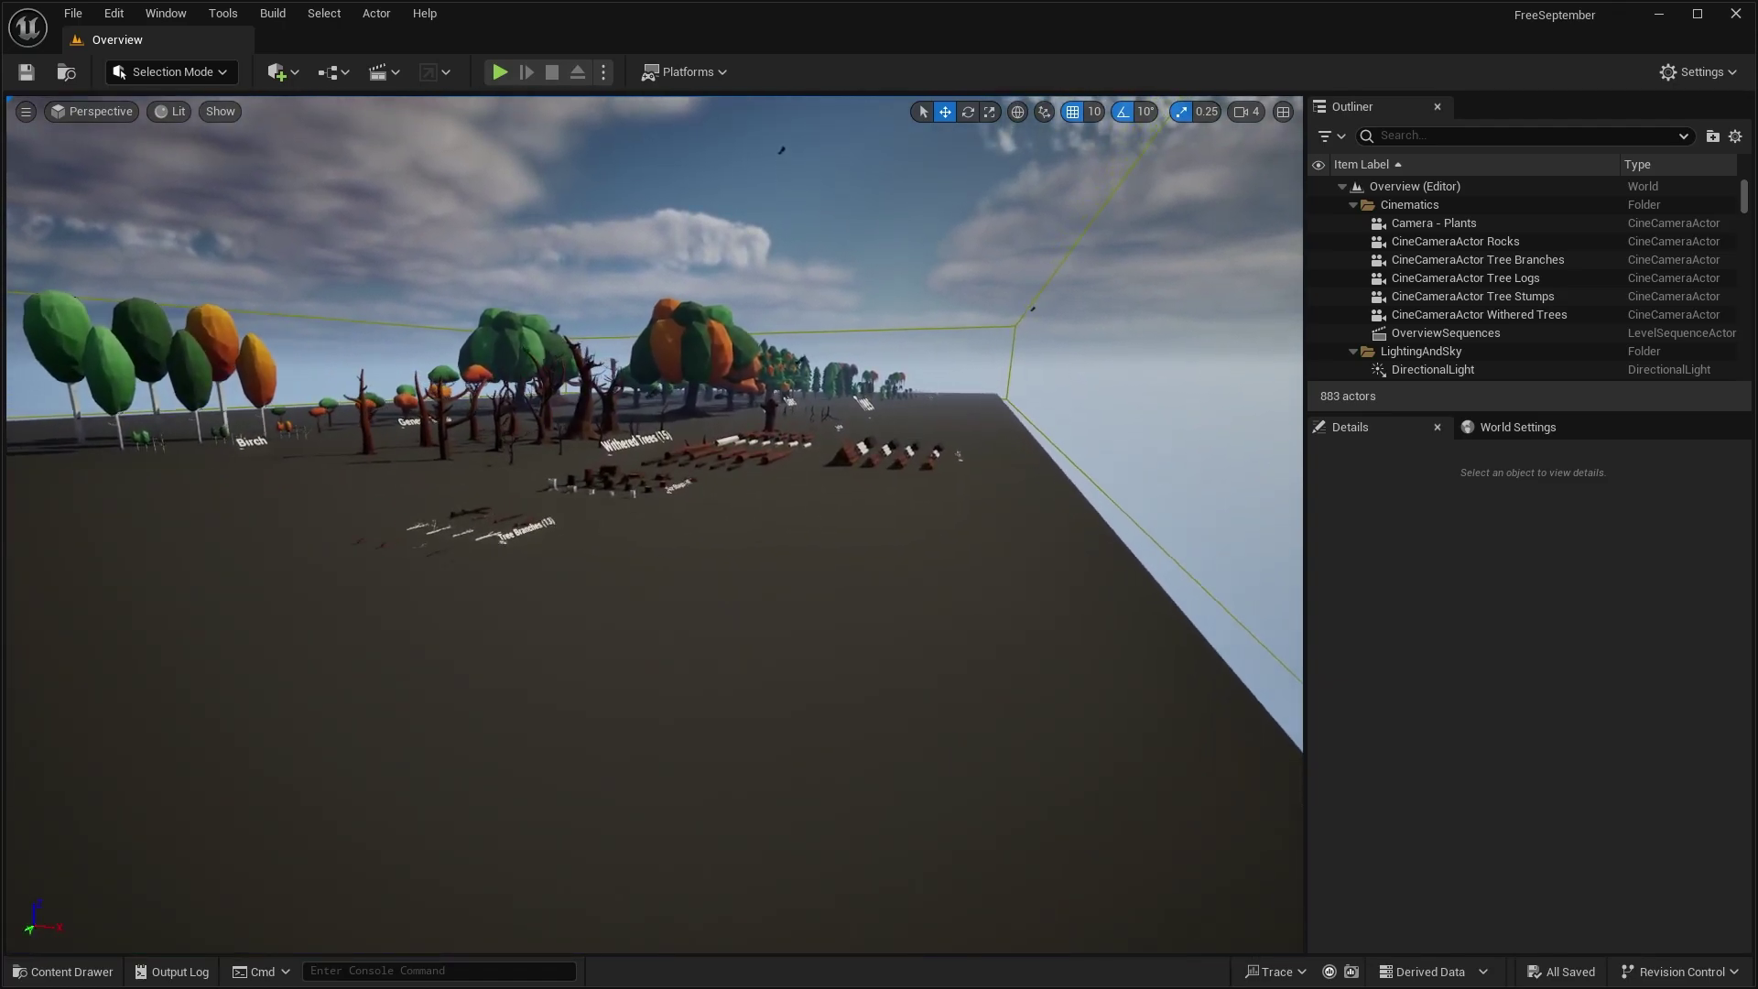
key("w")
right_click_drag(654, 524, 527, 533)
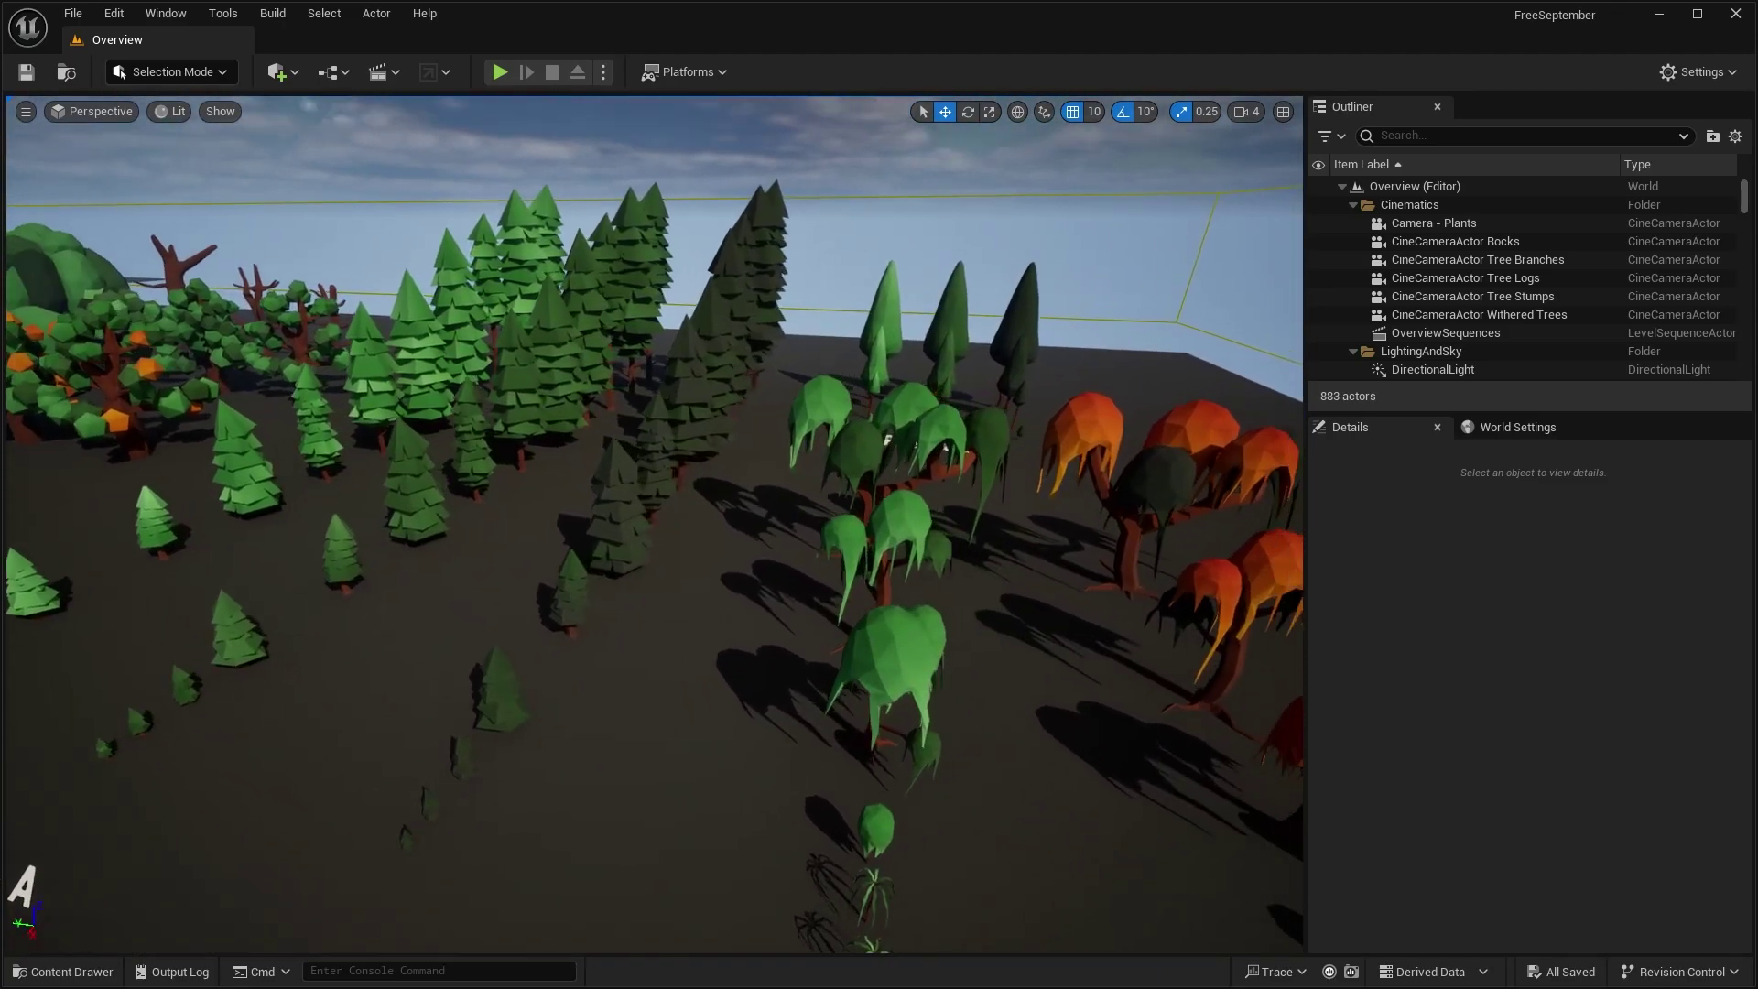
Open the Floating Island level from the VRS_LowPolyNature Maps folder
left_click(62, 971)
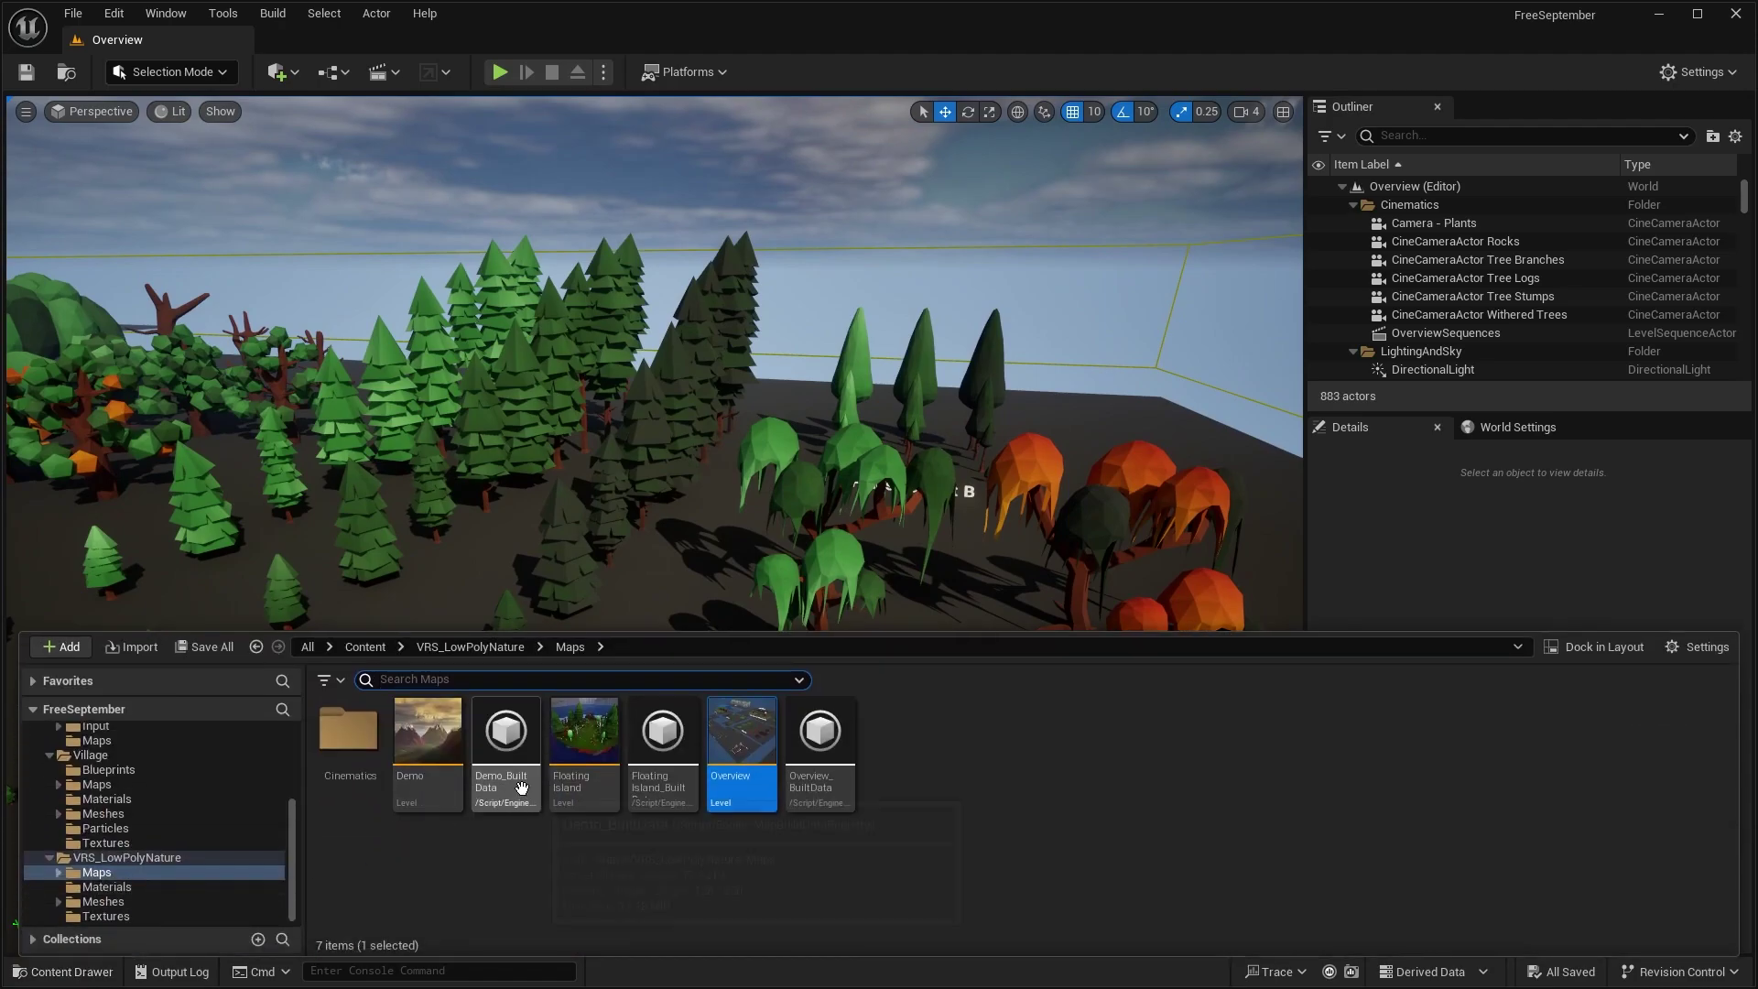
double_click(582, 750)
left_click(1498, 540)
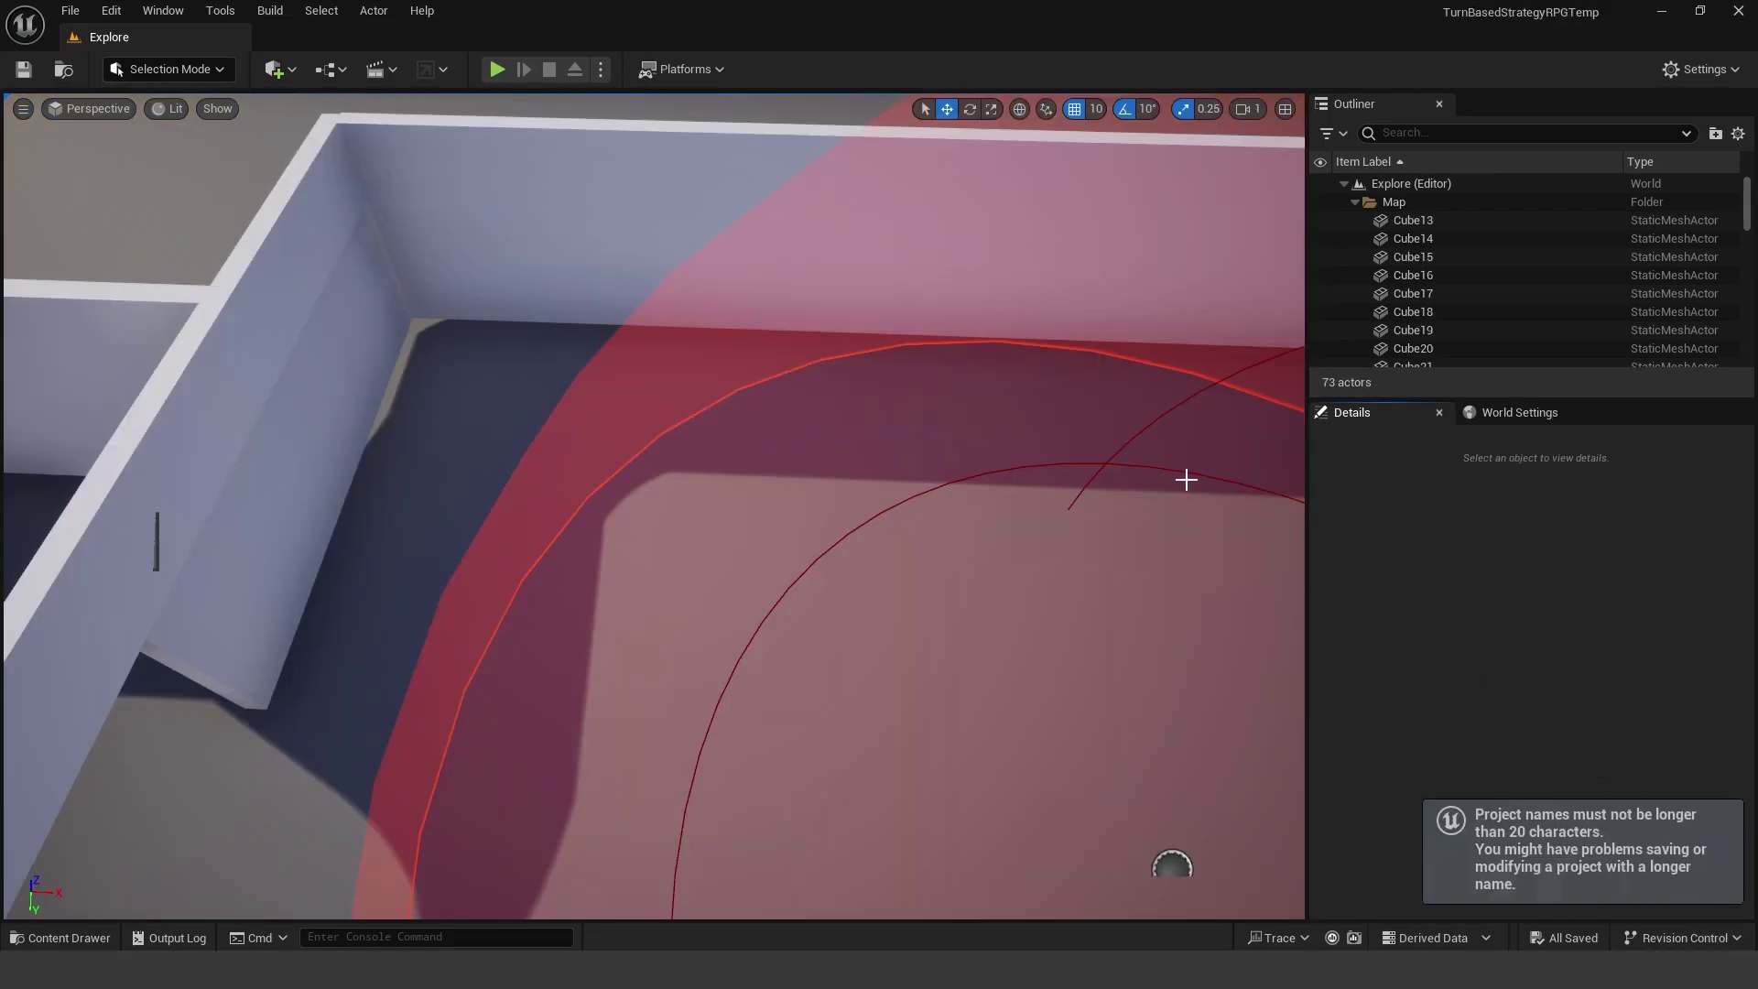
Start playing the Explore level and walk the white hero around the starting room
left_click(497, 71)
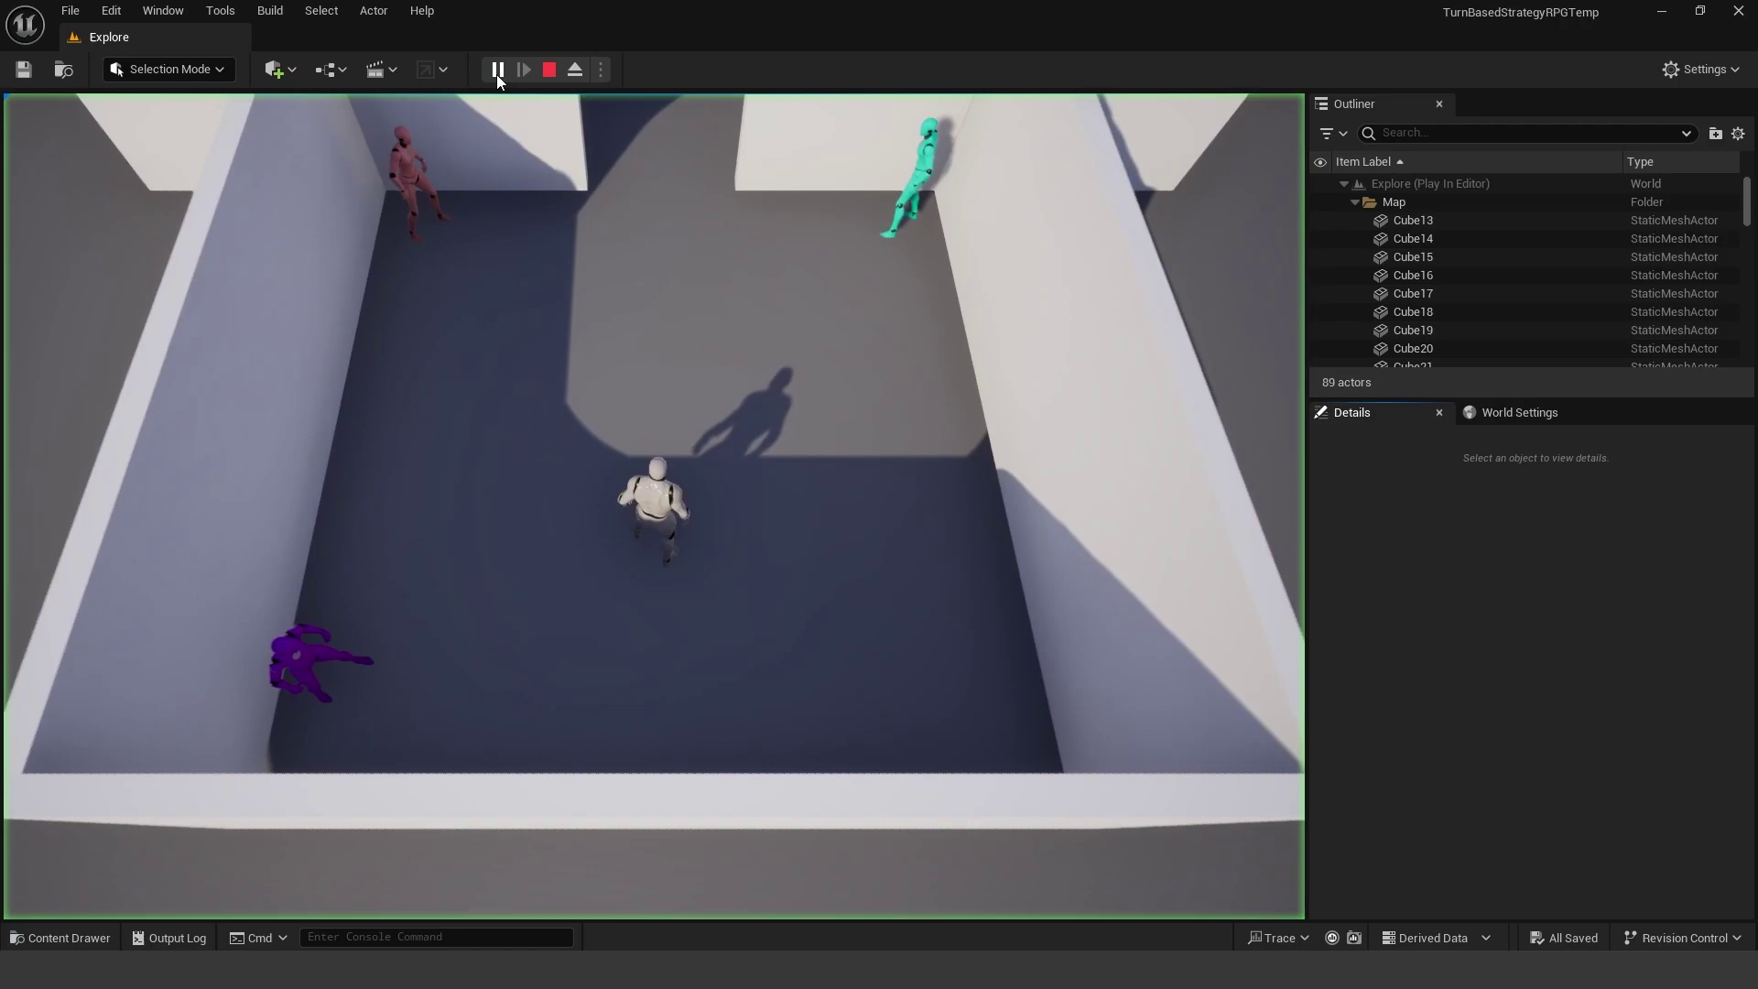
left_click(783, 229)
left_click(564, 549)
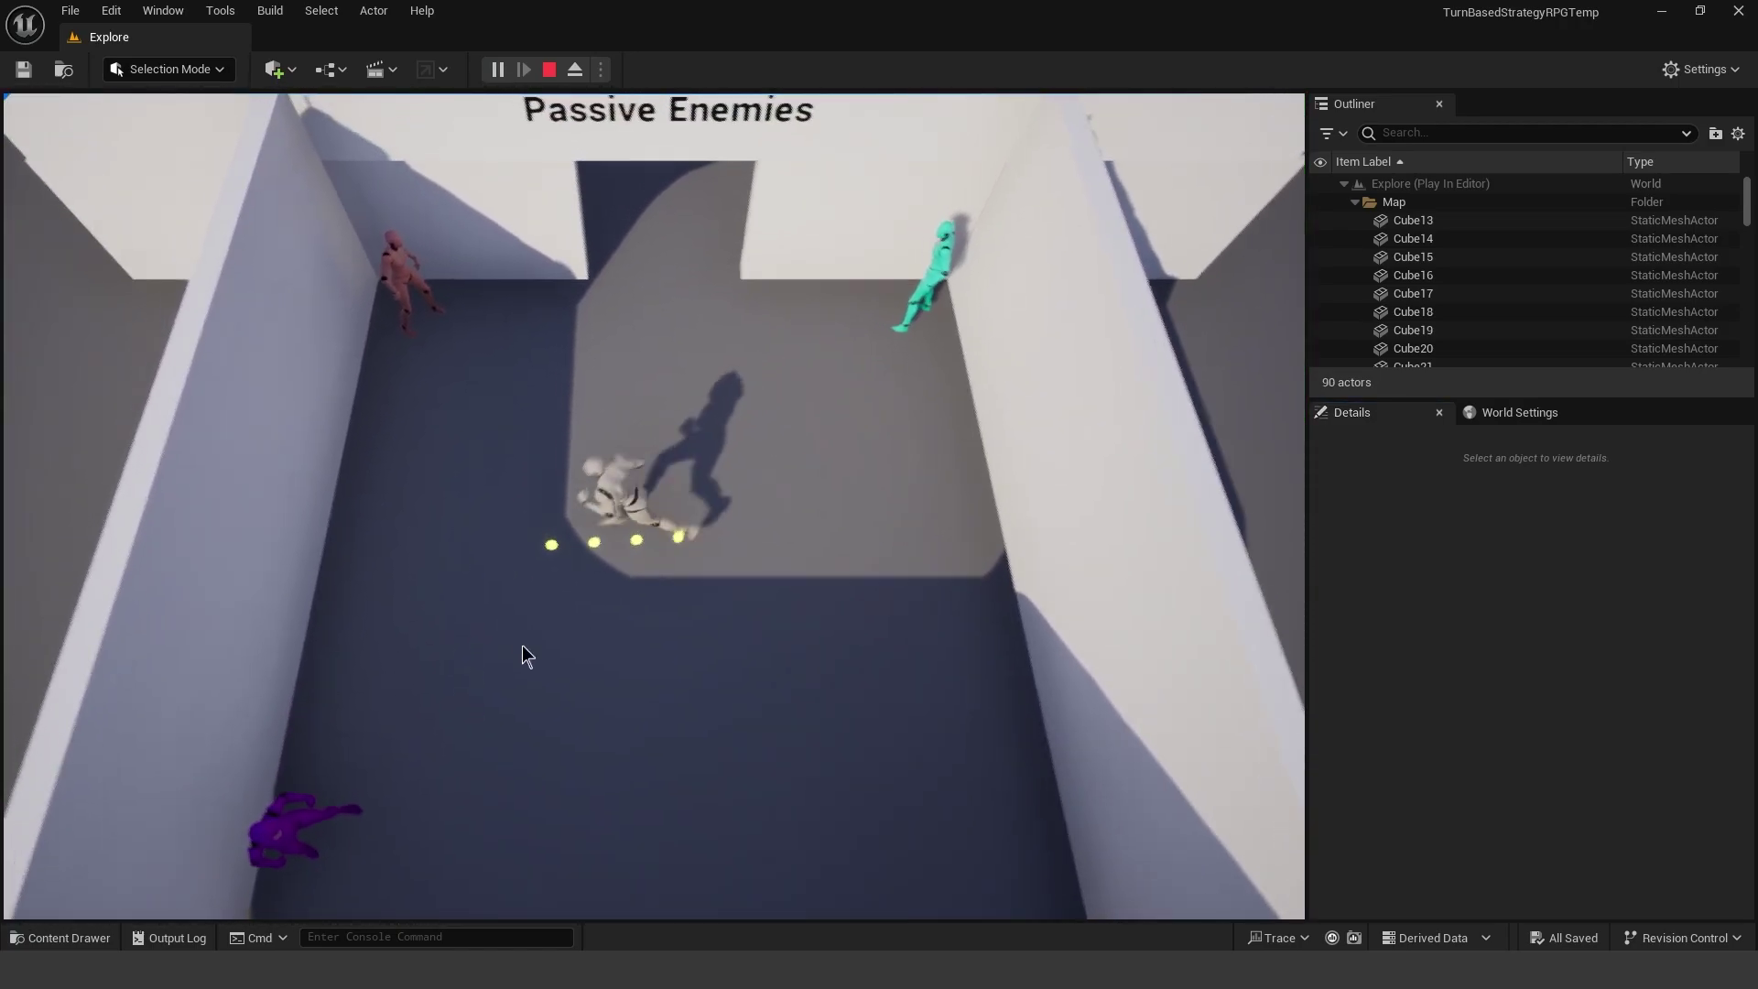
left_click(641, 632)
left_click(753, 442)
Open the Recruit window of the cyan character by the wall, then close it without recruiting
left_click(646, 603)
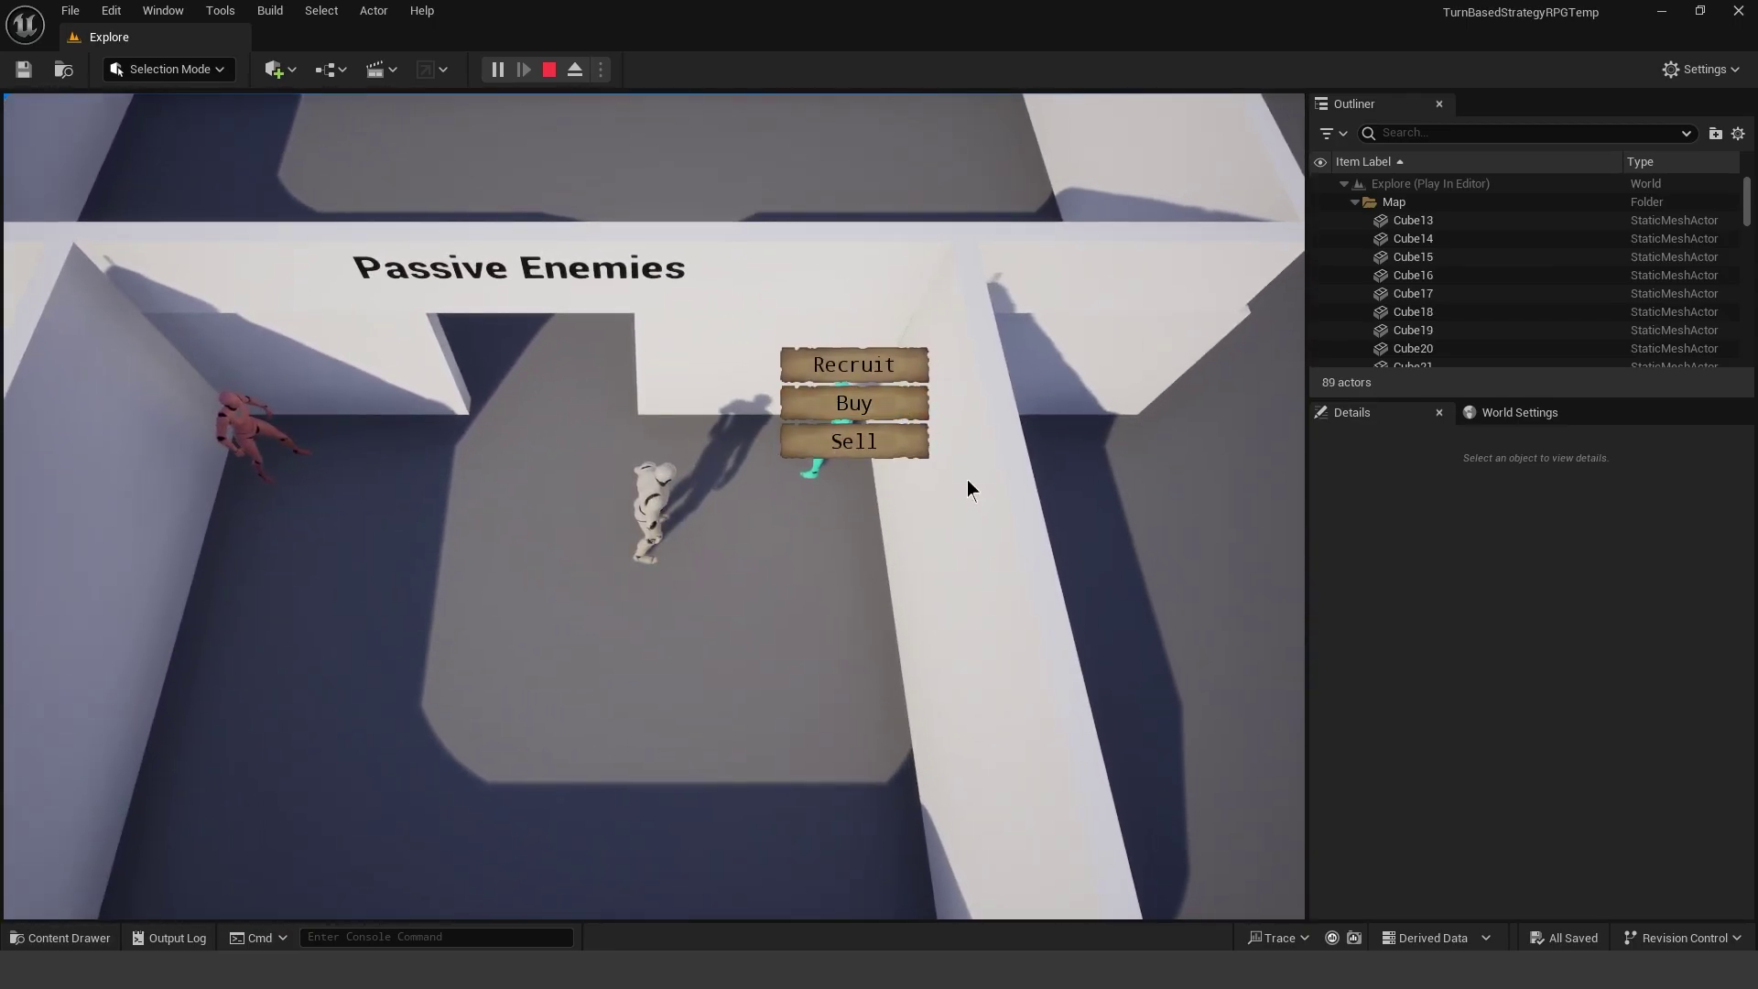
left_click(881, 362)
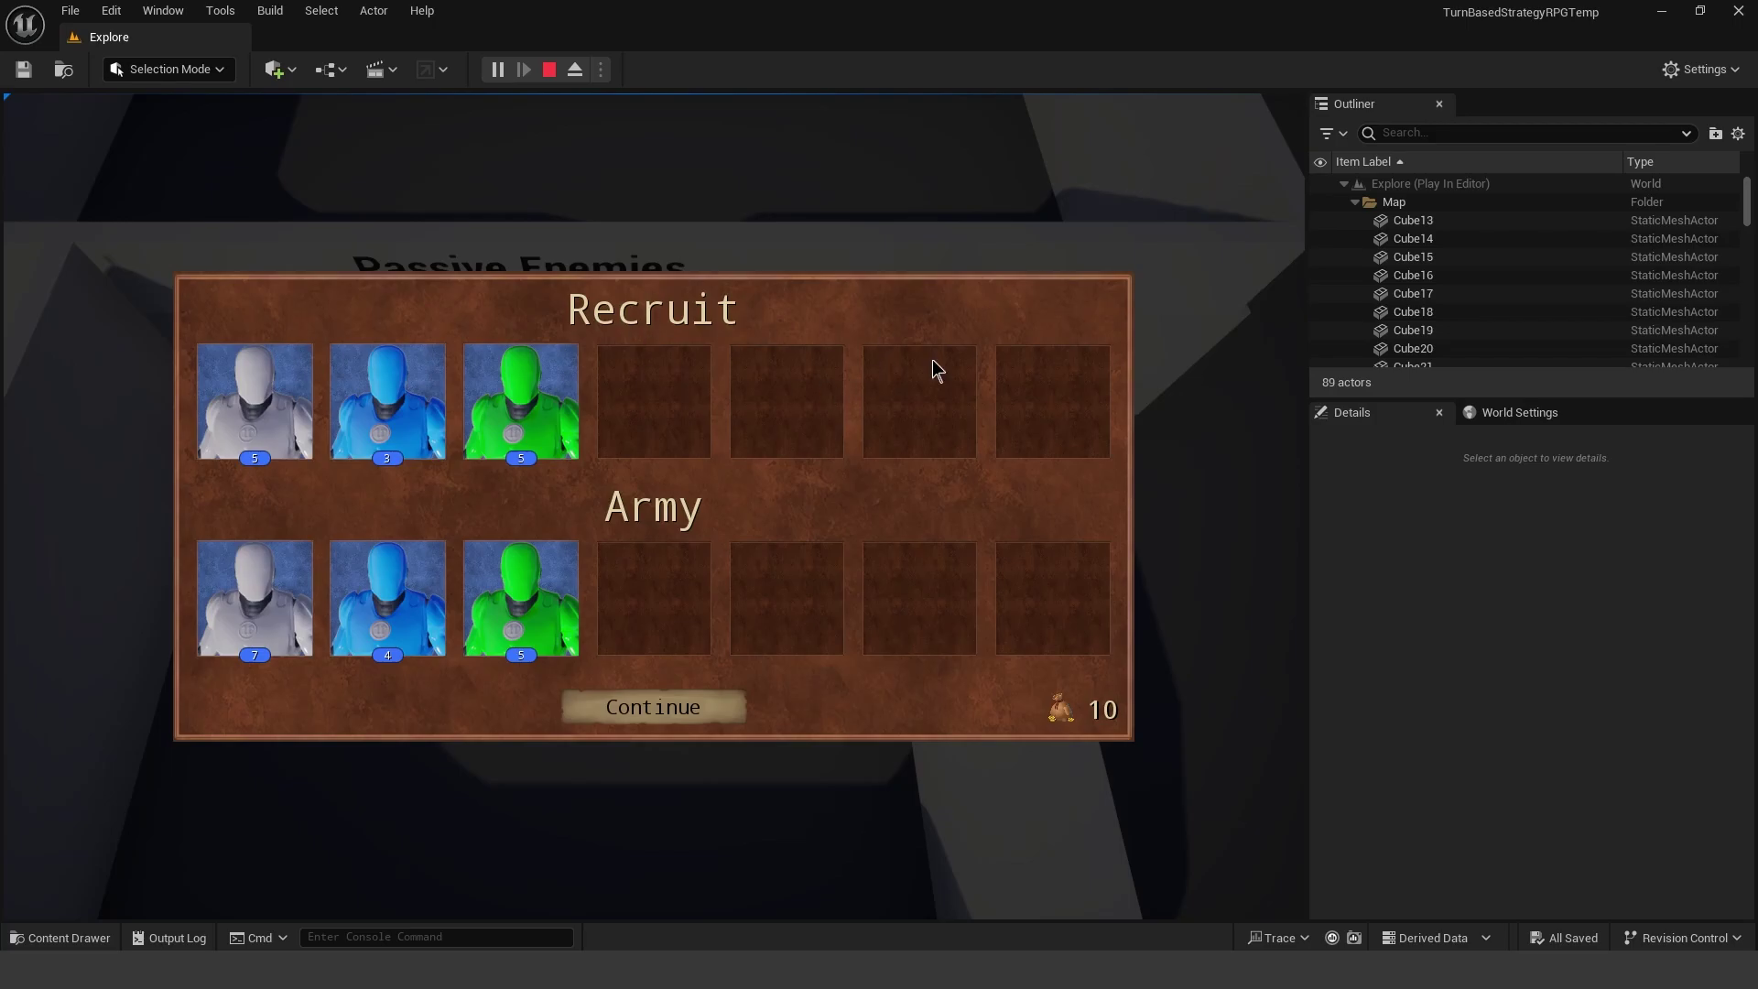
left_click(698, 710)
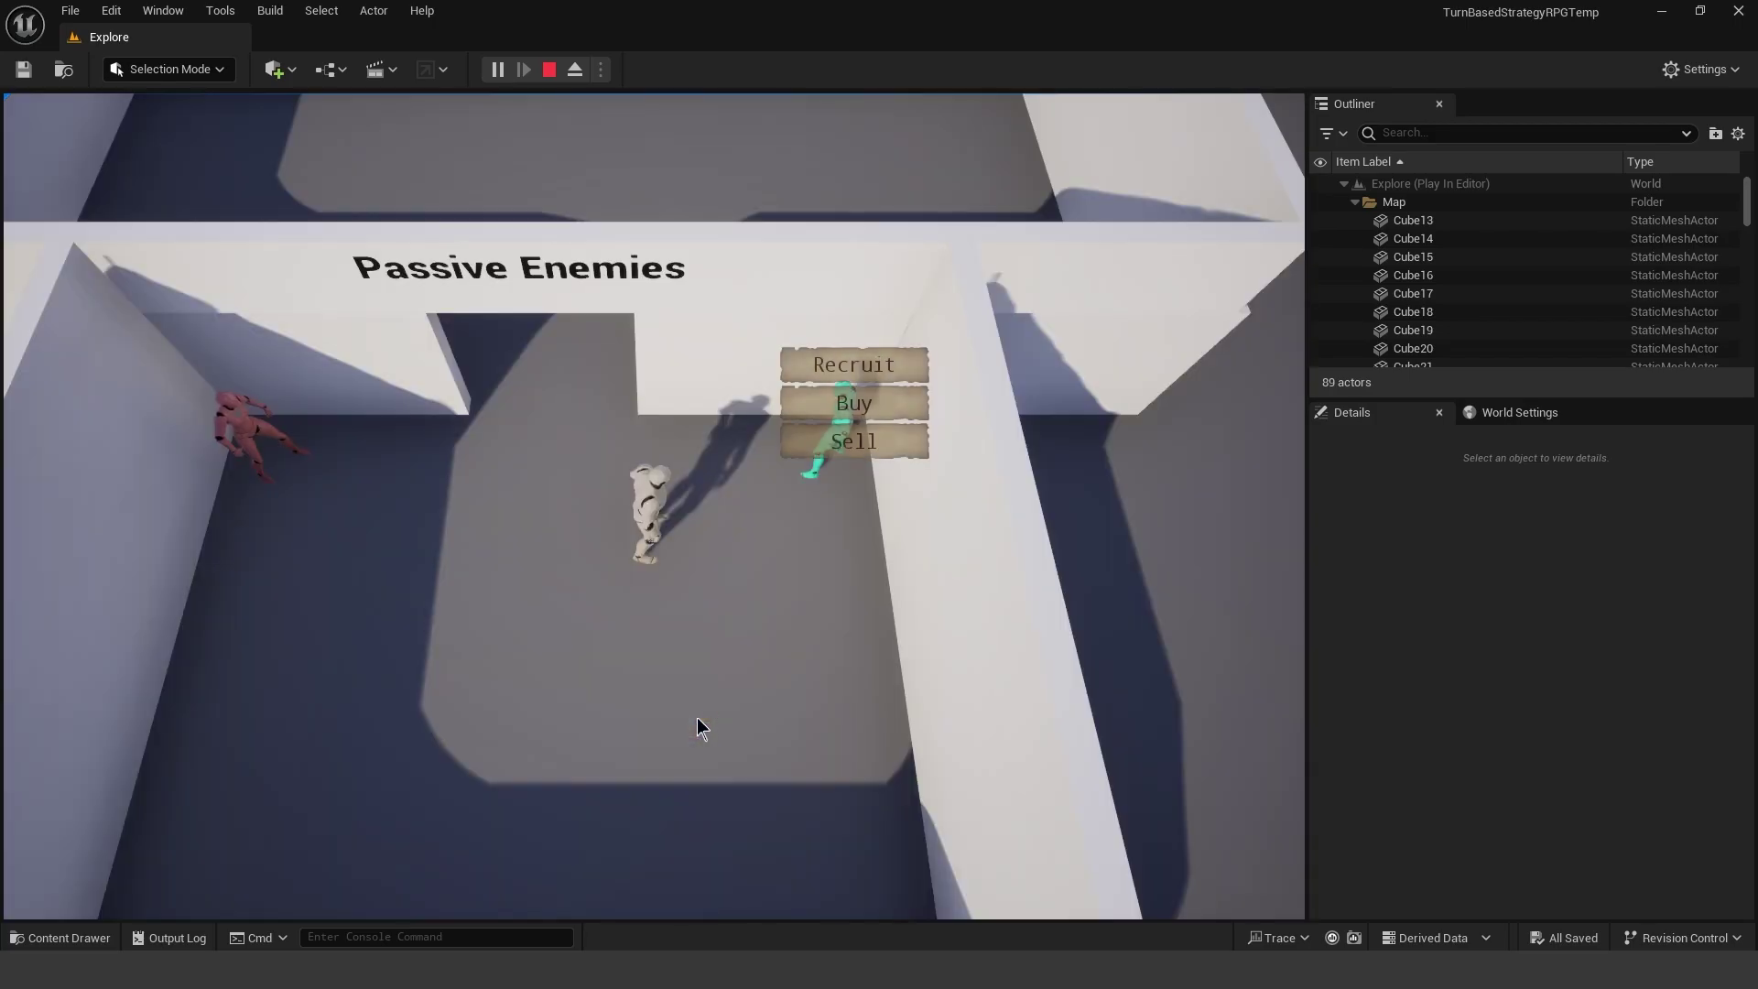
Walk the hero into the Passive Enemies area and start a battle with a yellow enemy
left_click(776, 217)
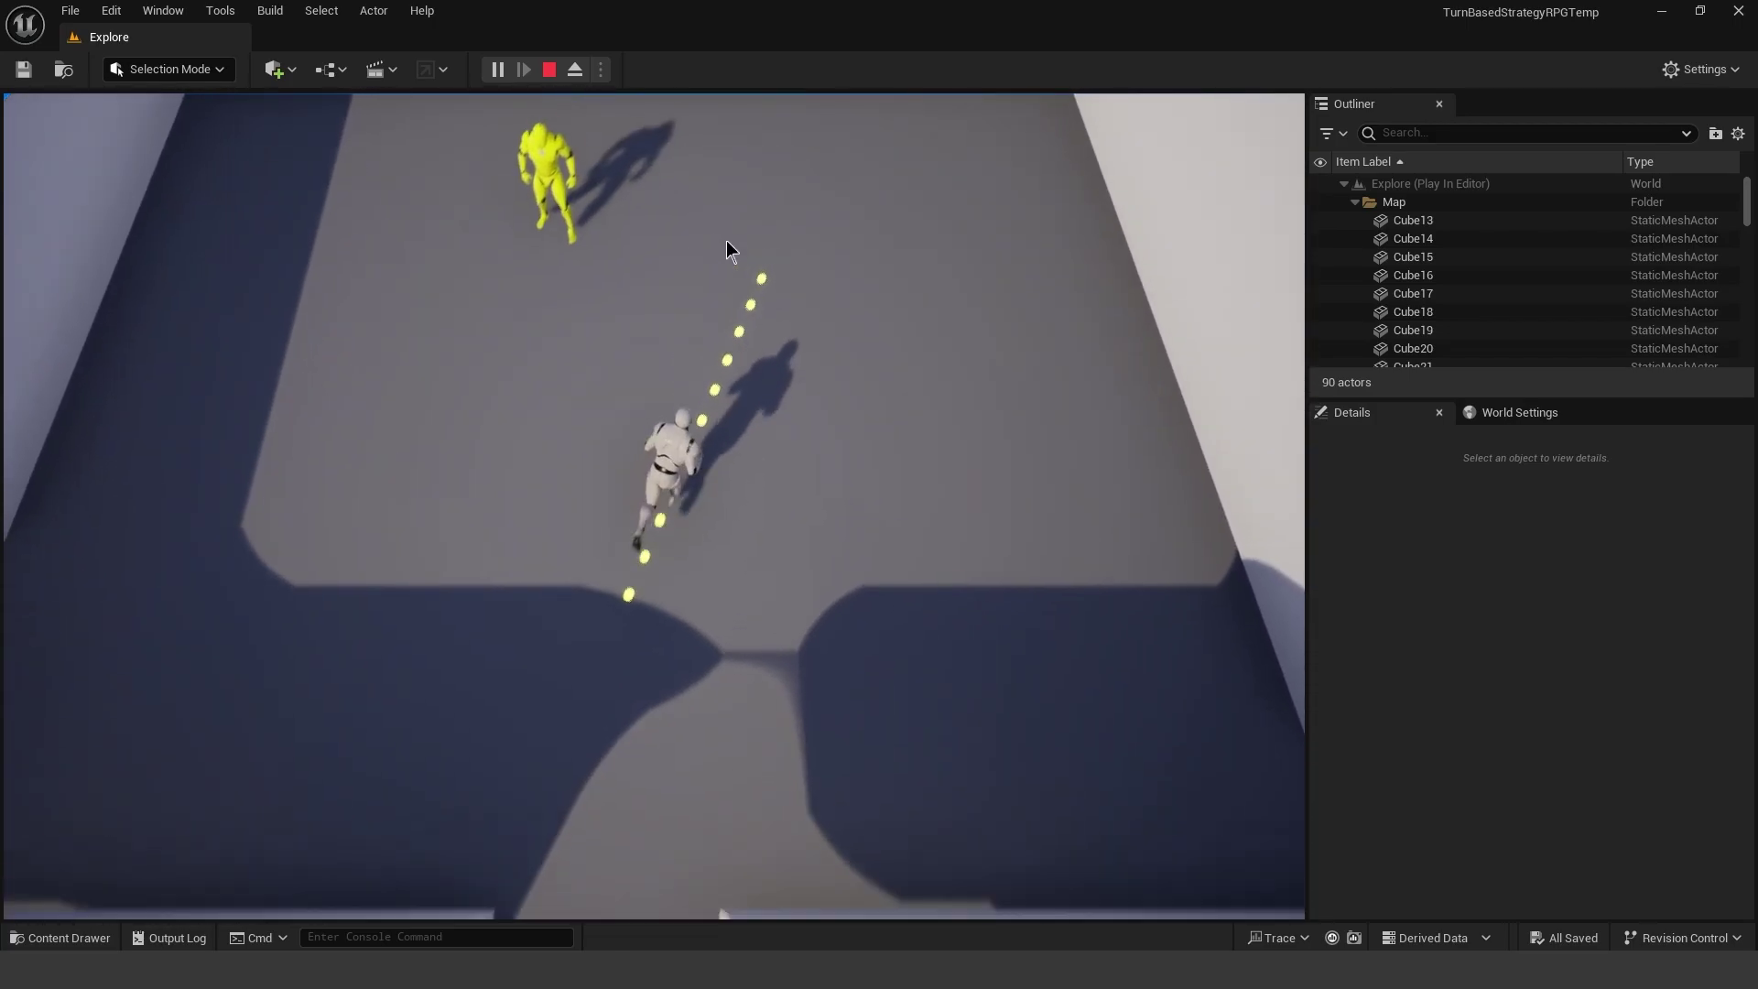
left_click(806, 375)
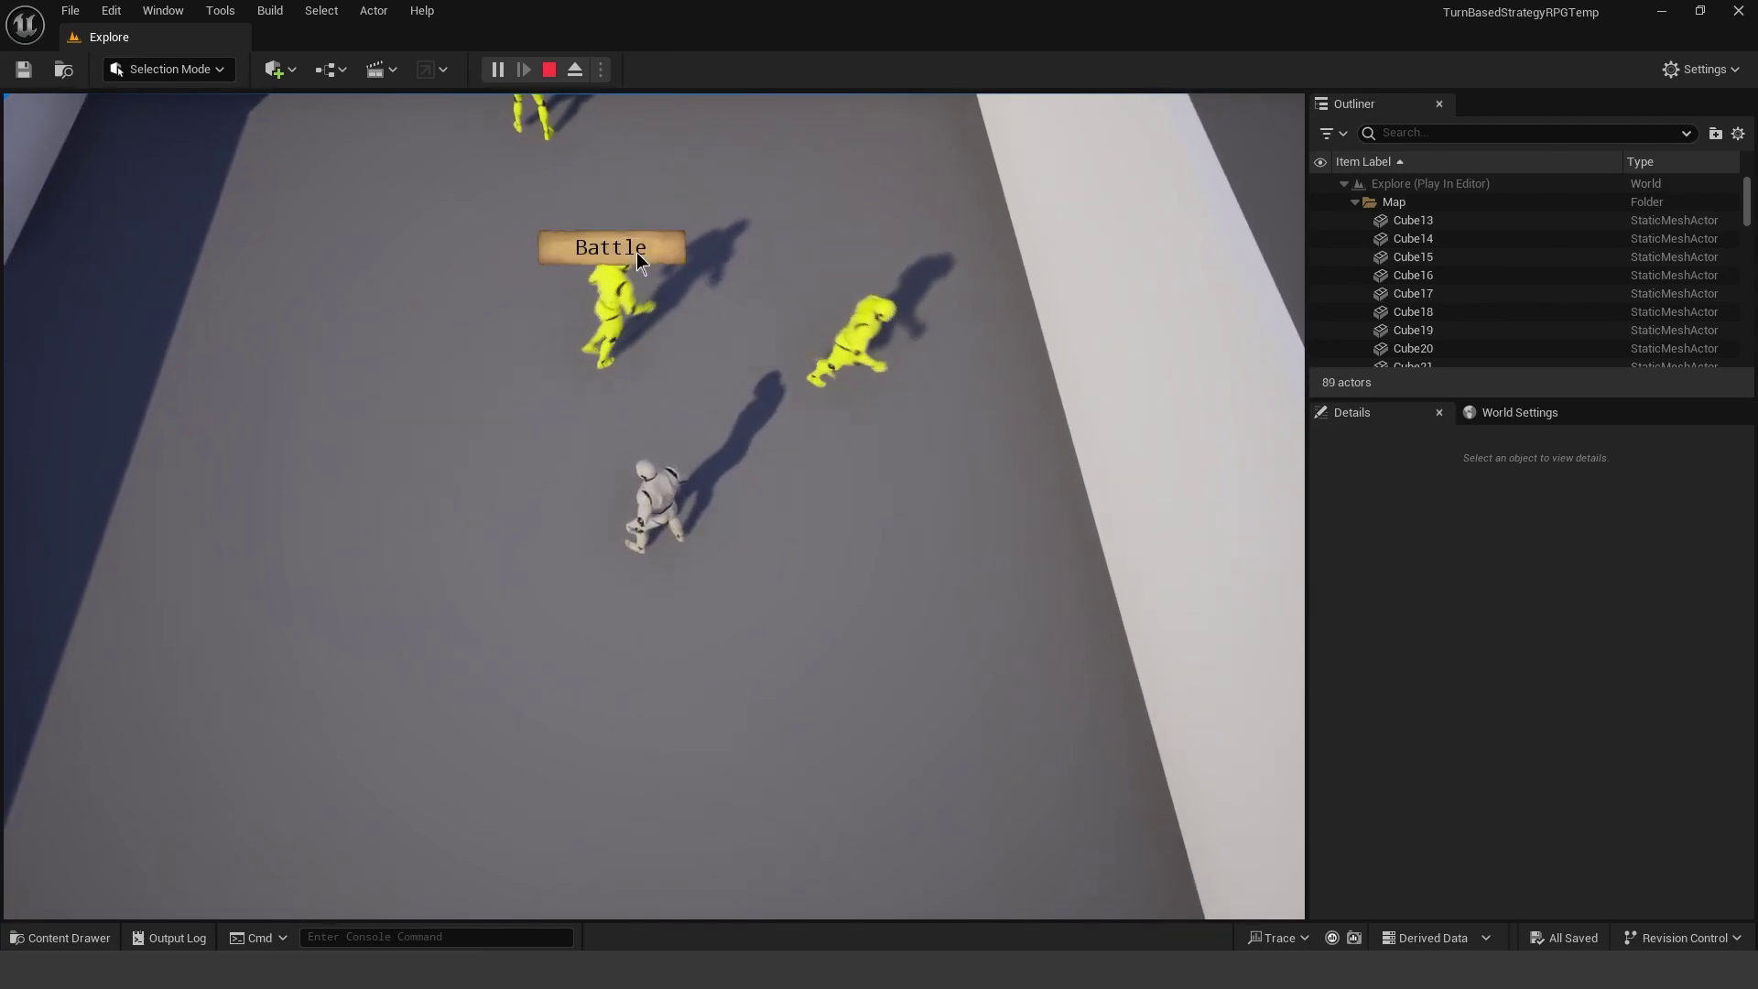
left_click(636, 252)
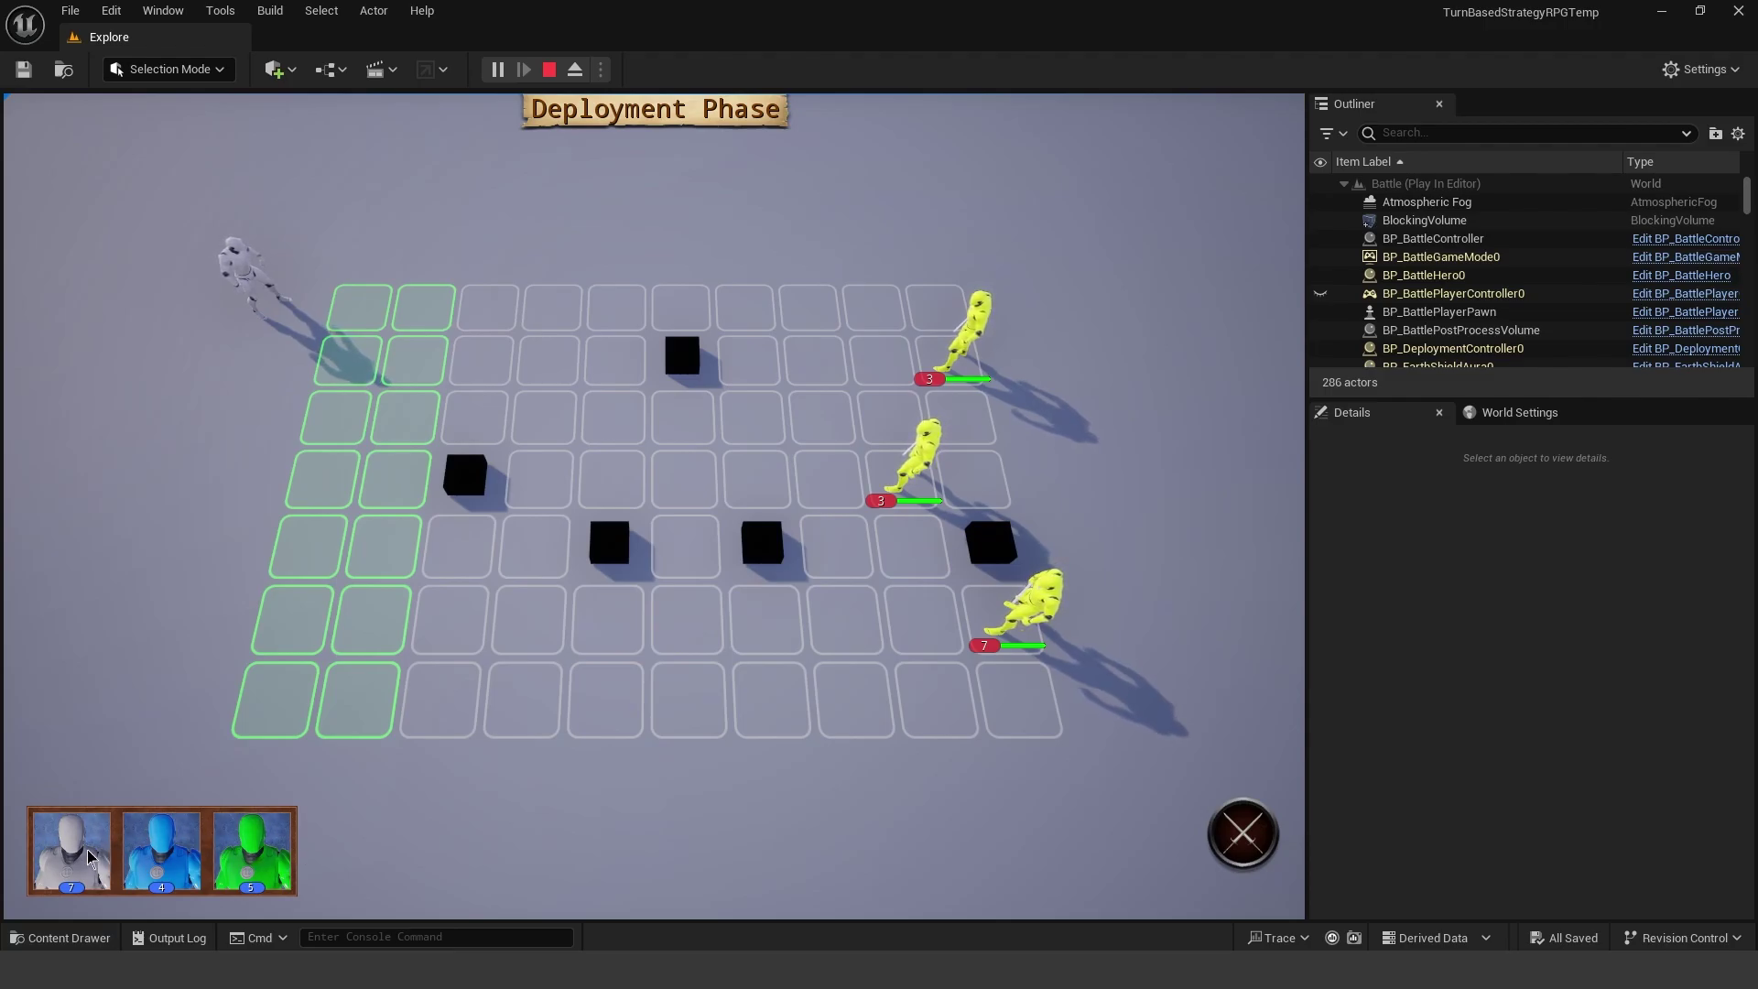
Deploy the white, blue and green units in the second column of the deployment zone and start the battle
left_click_drag(90, 852, 392, 432)
left_click_drag(149, 858, 367, 613)
left_click_drag(265, 886, 371, 541)
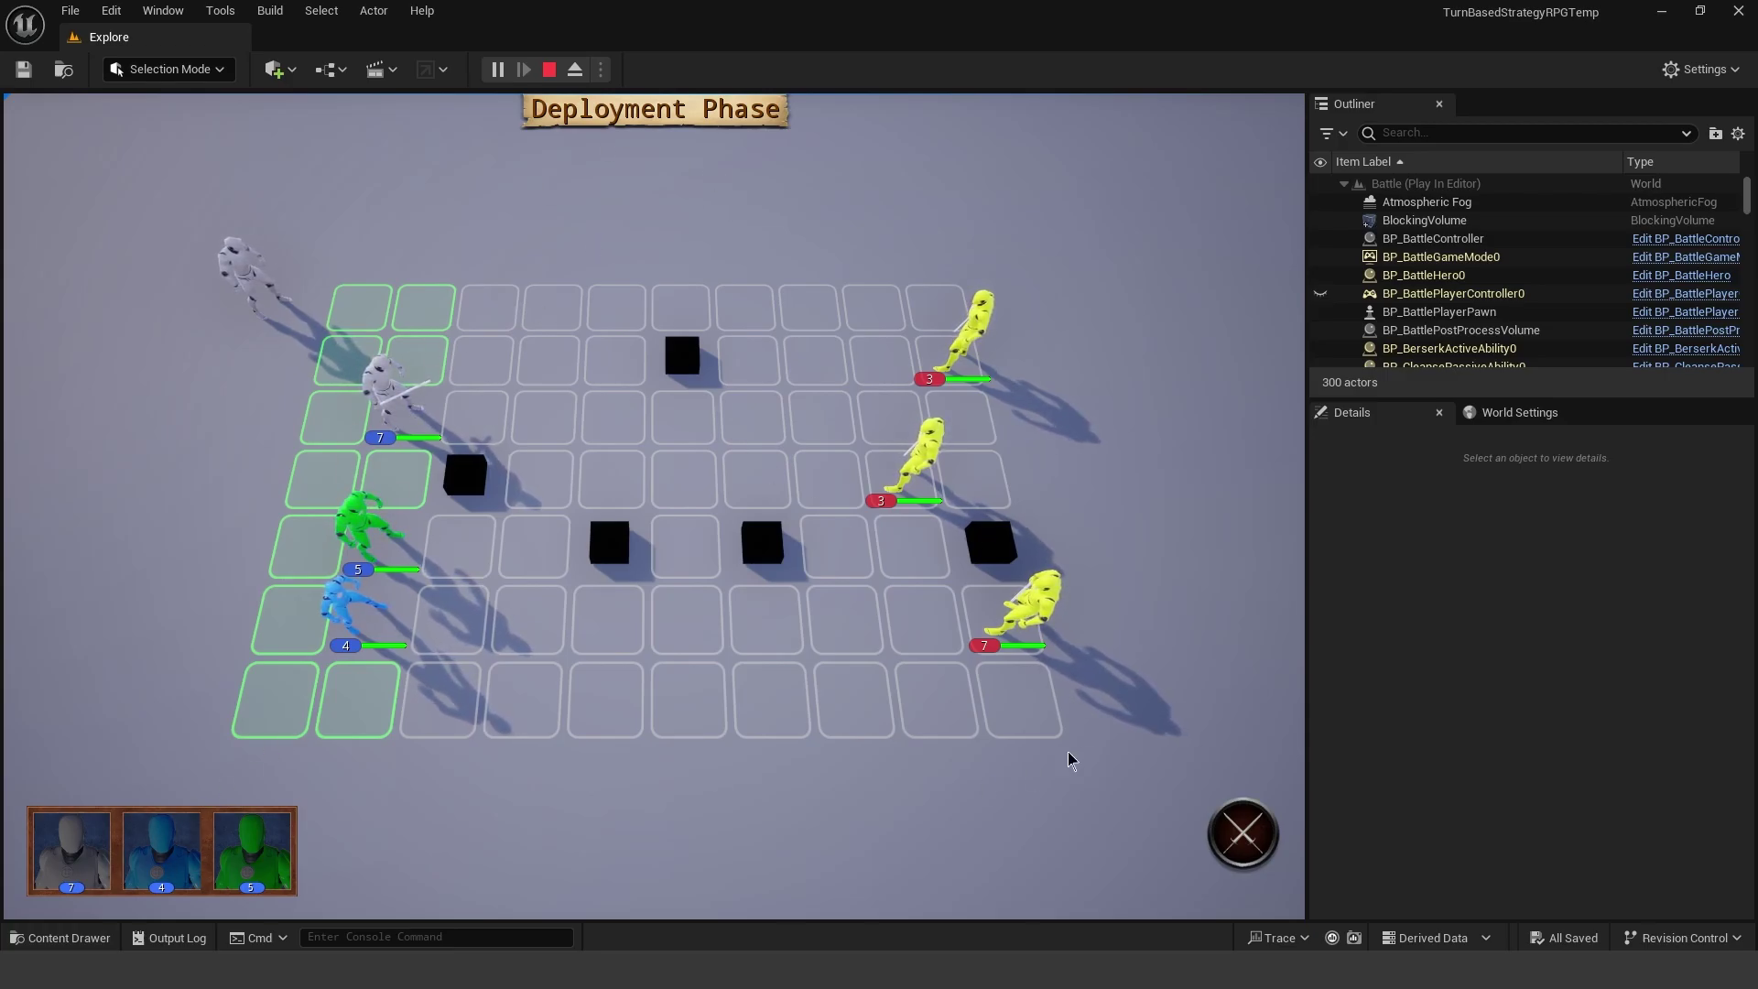
left_click(1243, 833)
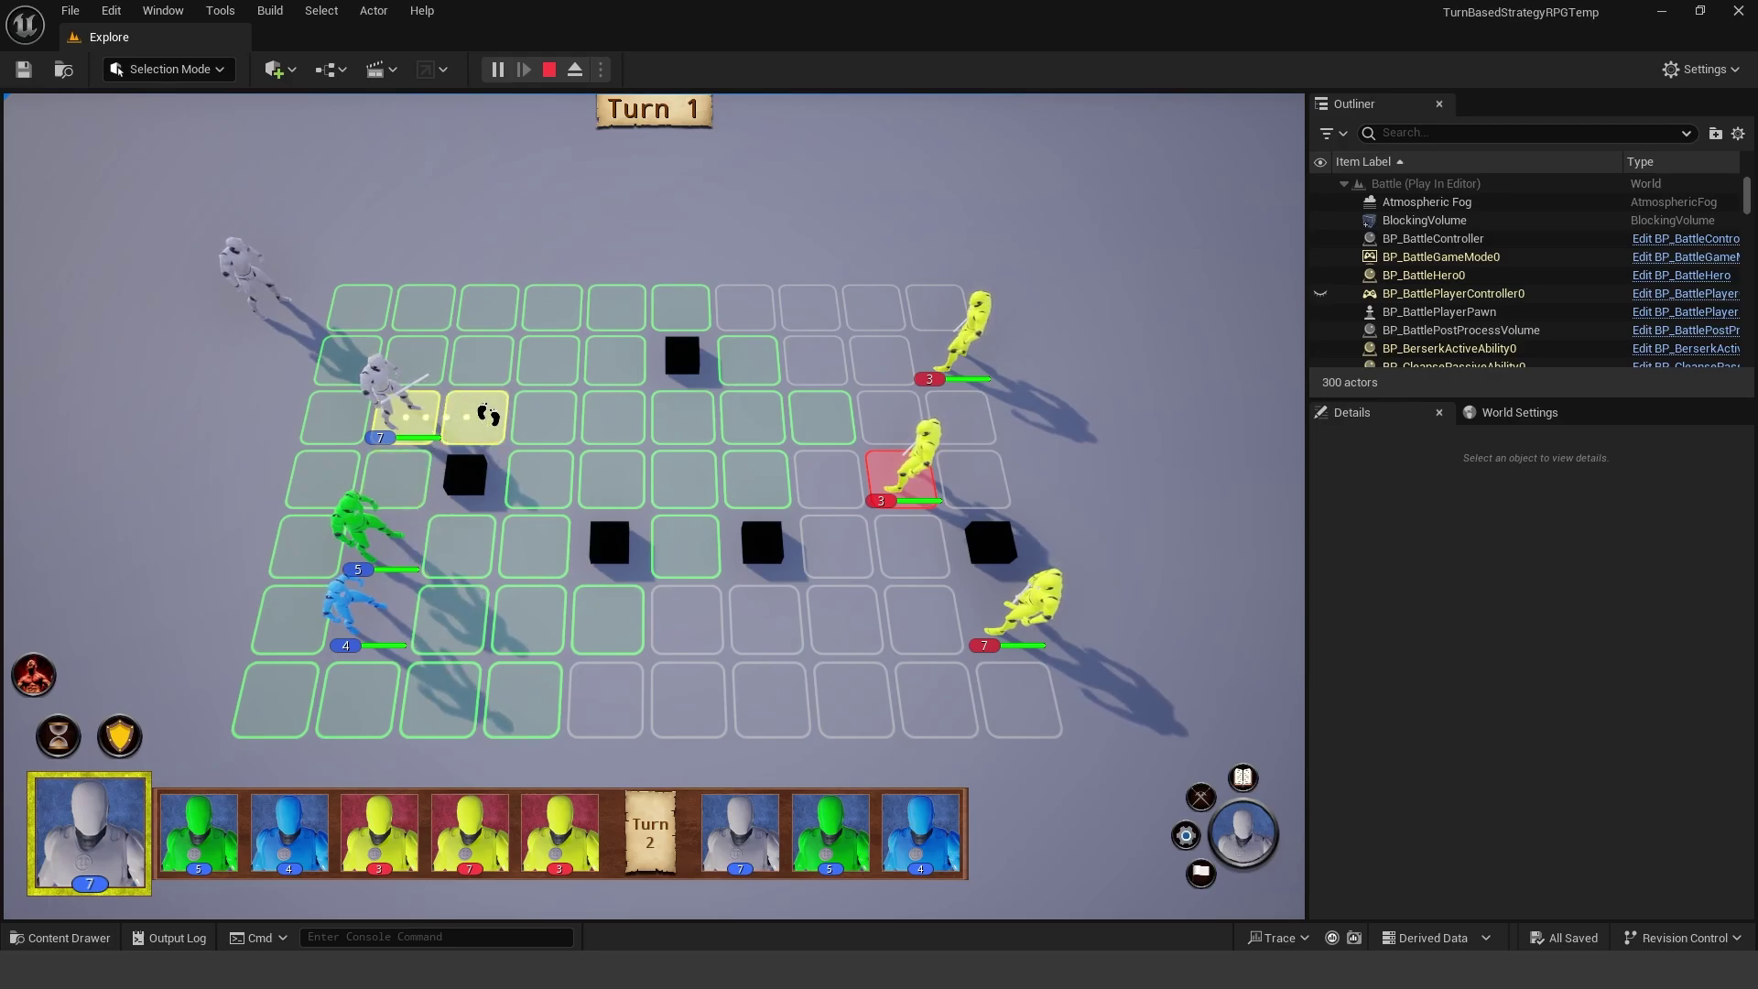
Move the white Swordsman to the grid's farthest row in turn 1 and melee attack the Rogue in turn 2
left_click(615, 308)
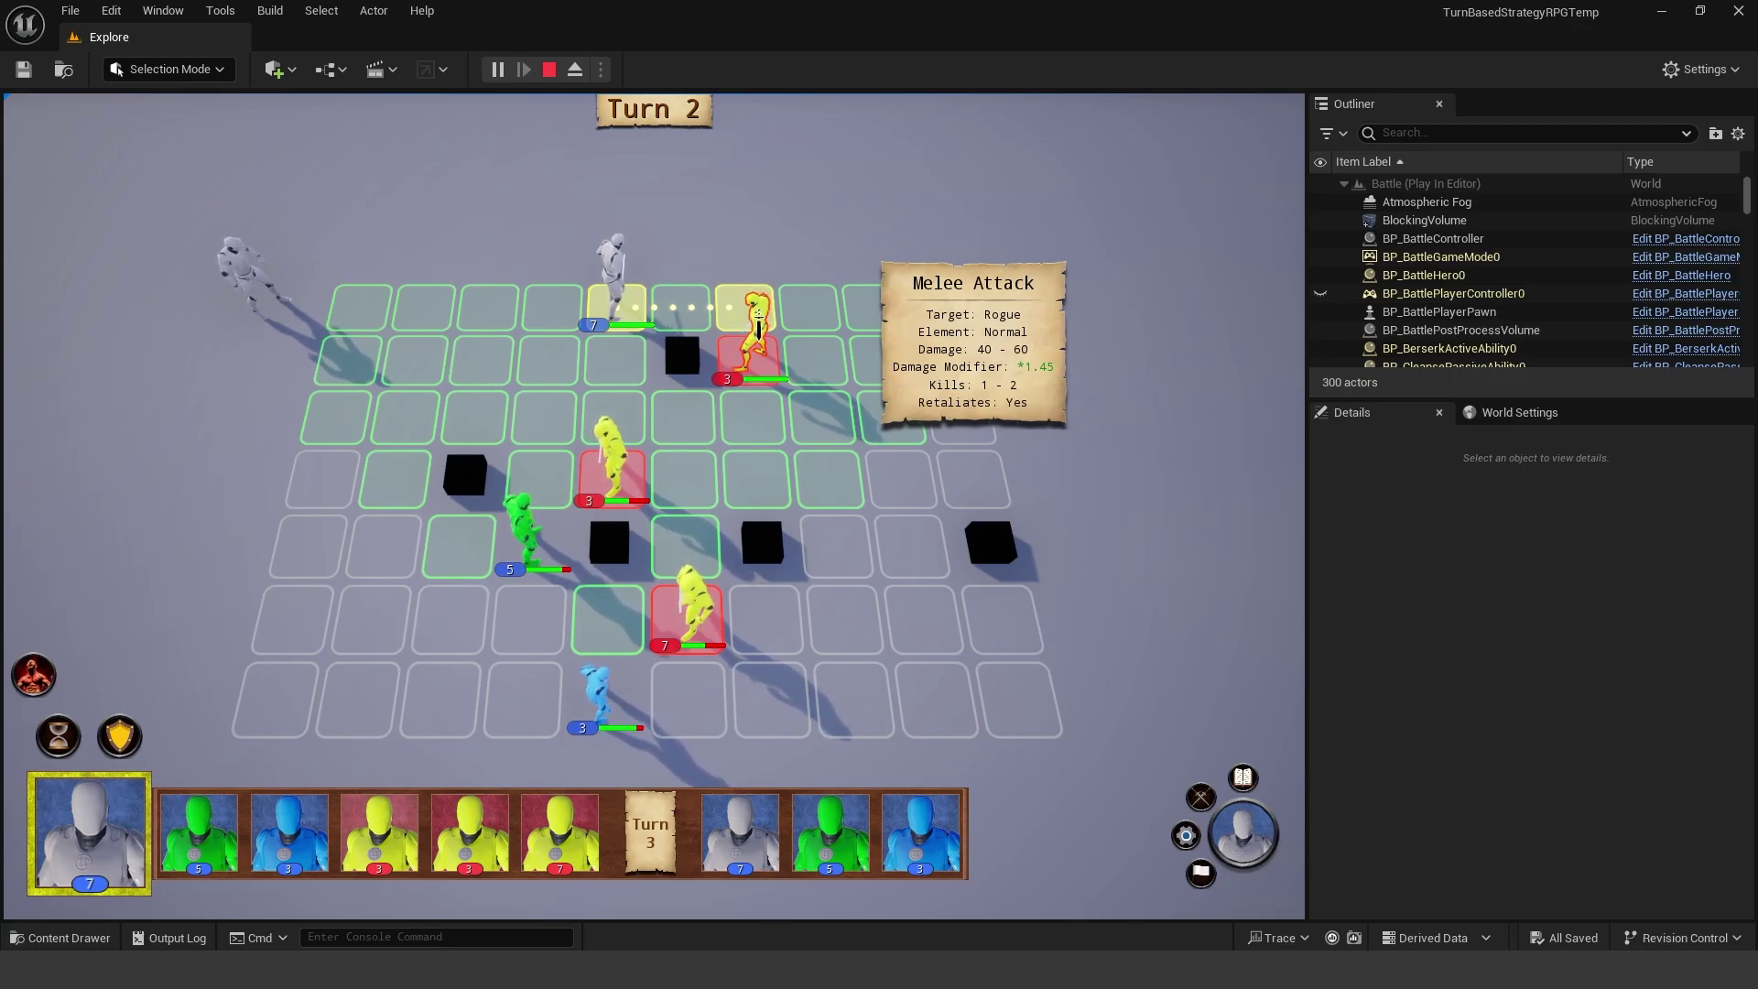
left_click(761, 316)
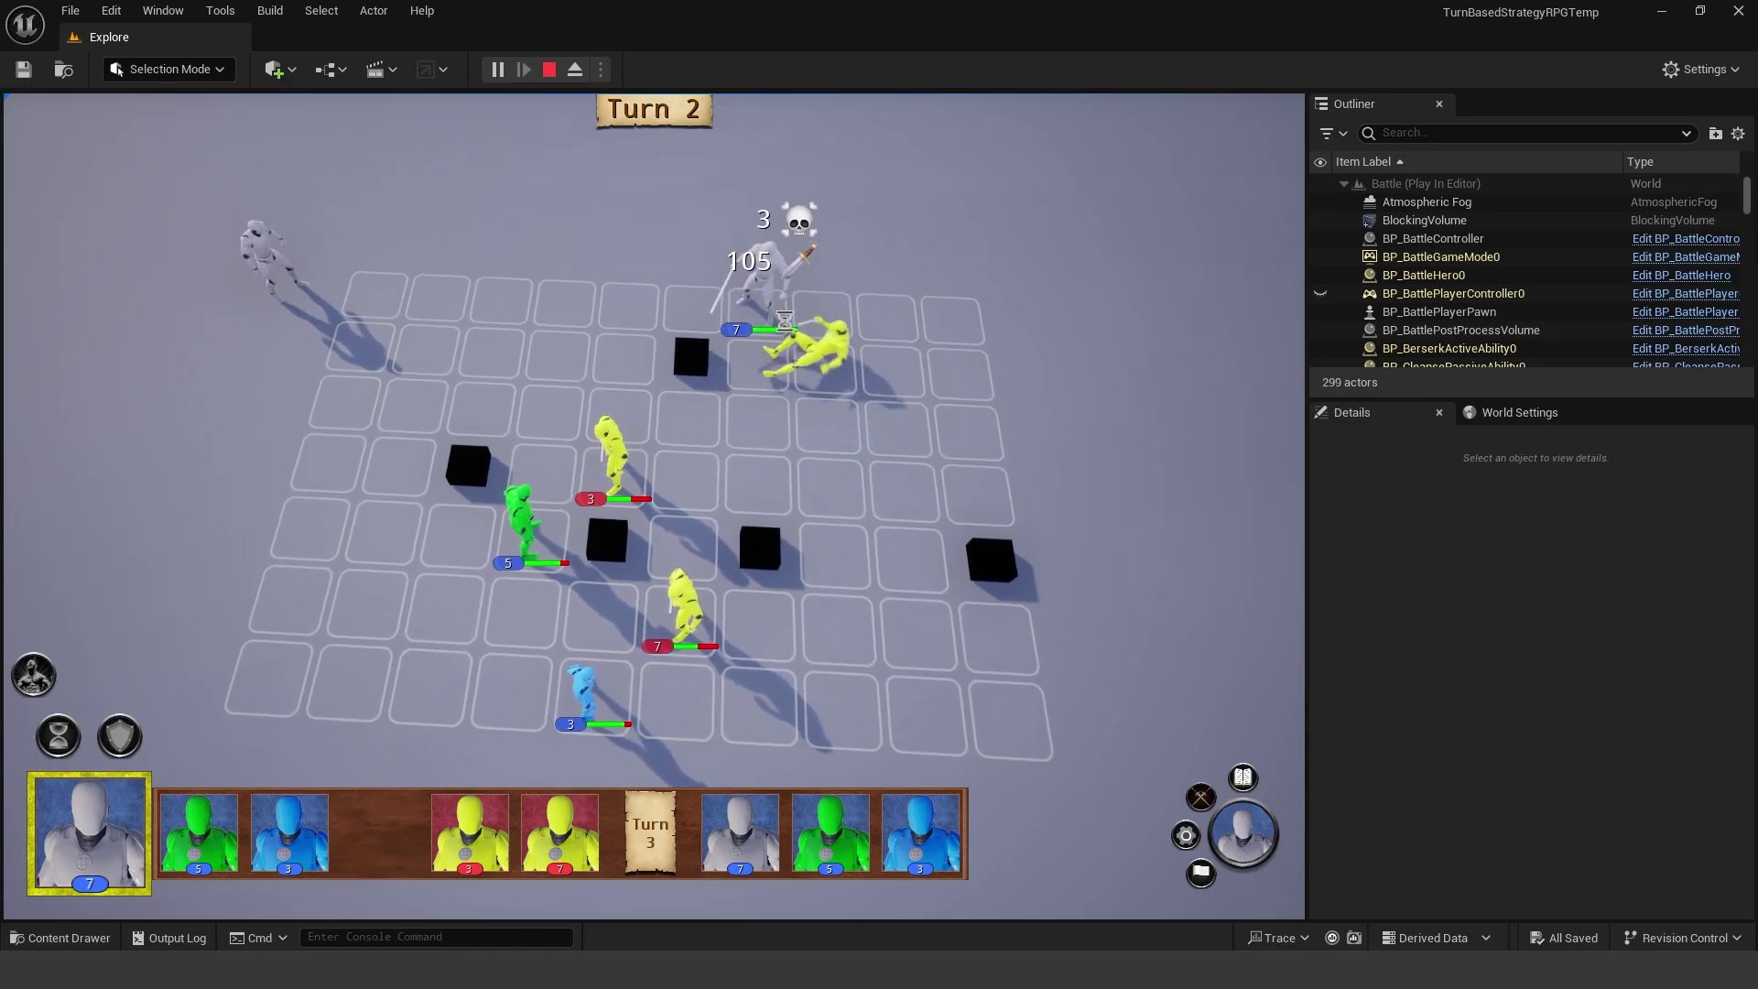
Show the Swordsman's stats and attack the yellow enemy near the grid's centre with the green unit
right_click(732, 275)
mouse_move(652, 437)
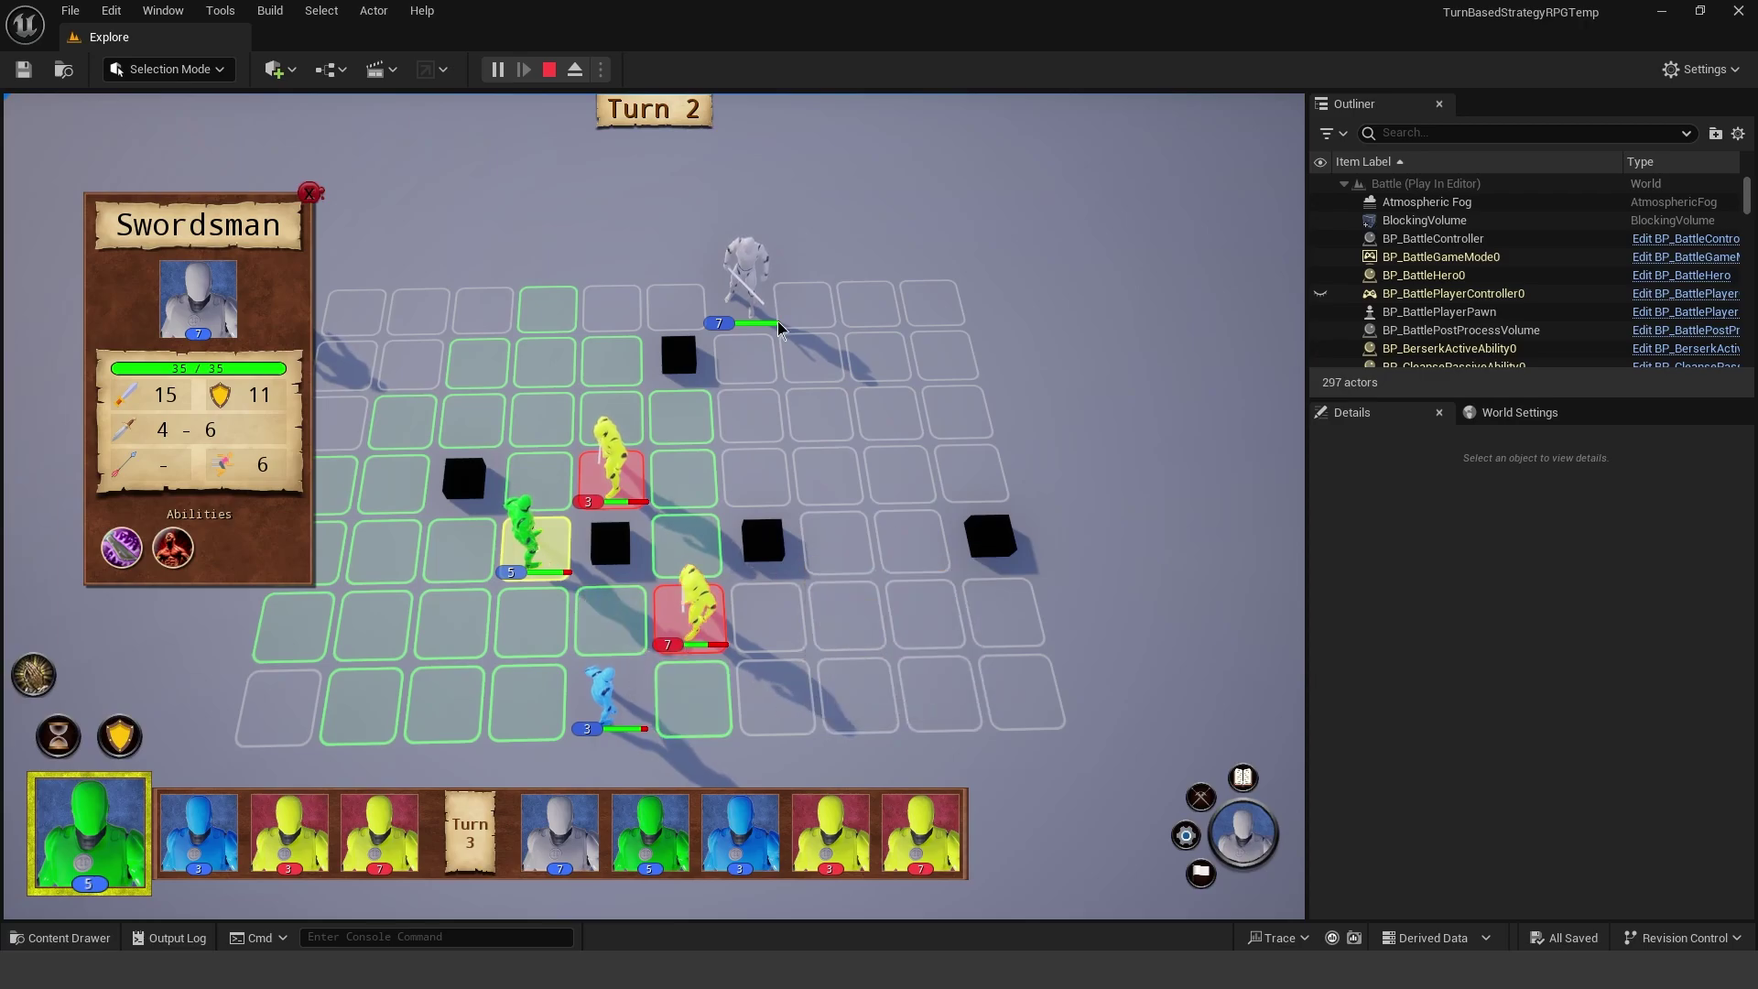
left_click(613, 468)
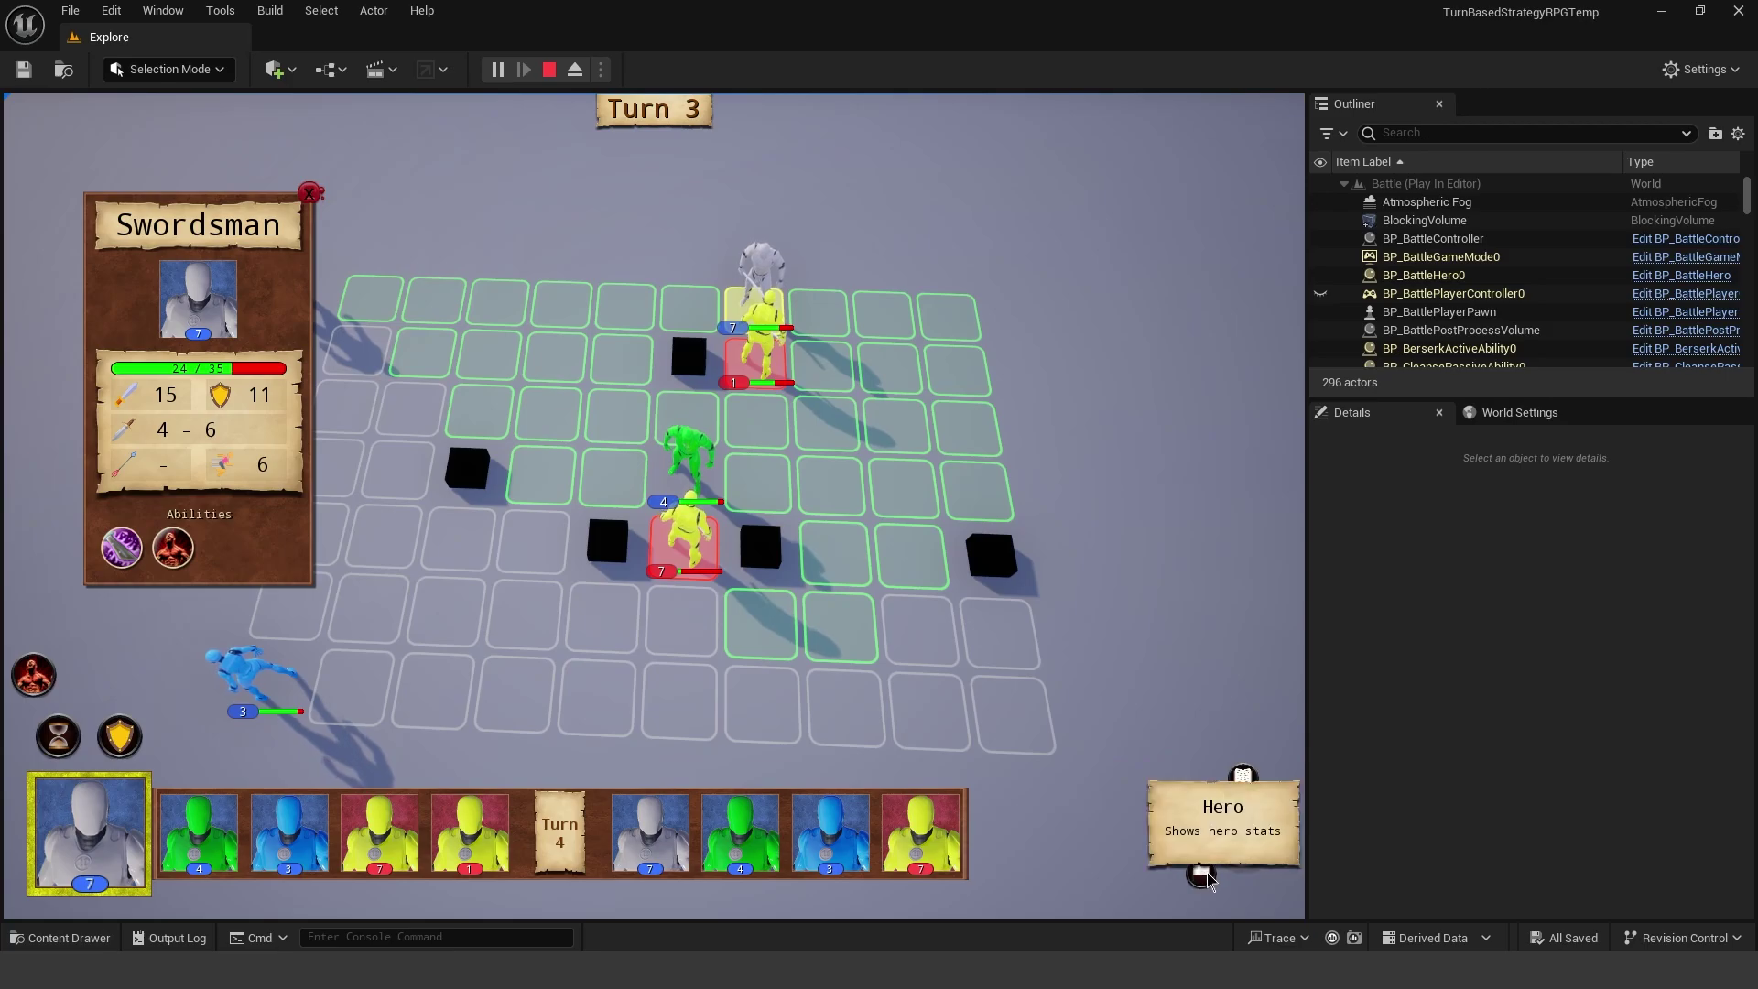
Move the Swordsman two tiles along the farthest row in turn 3, away from the deployment side
left_click(1202, 874)
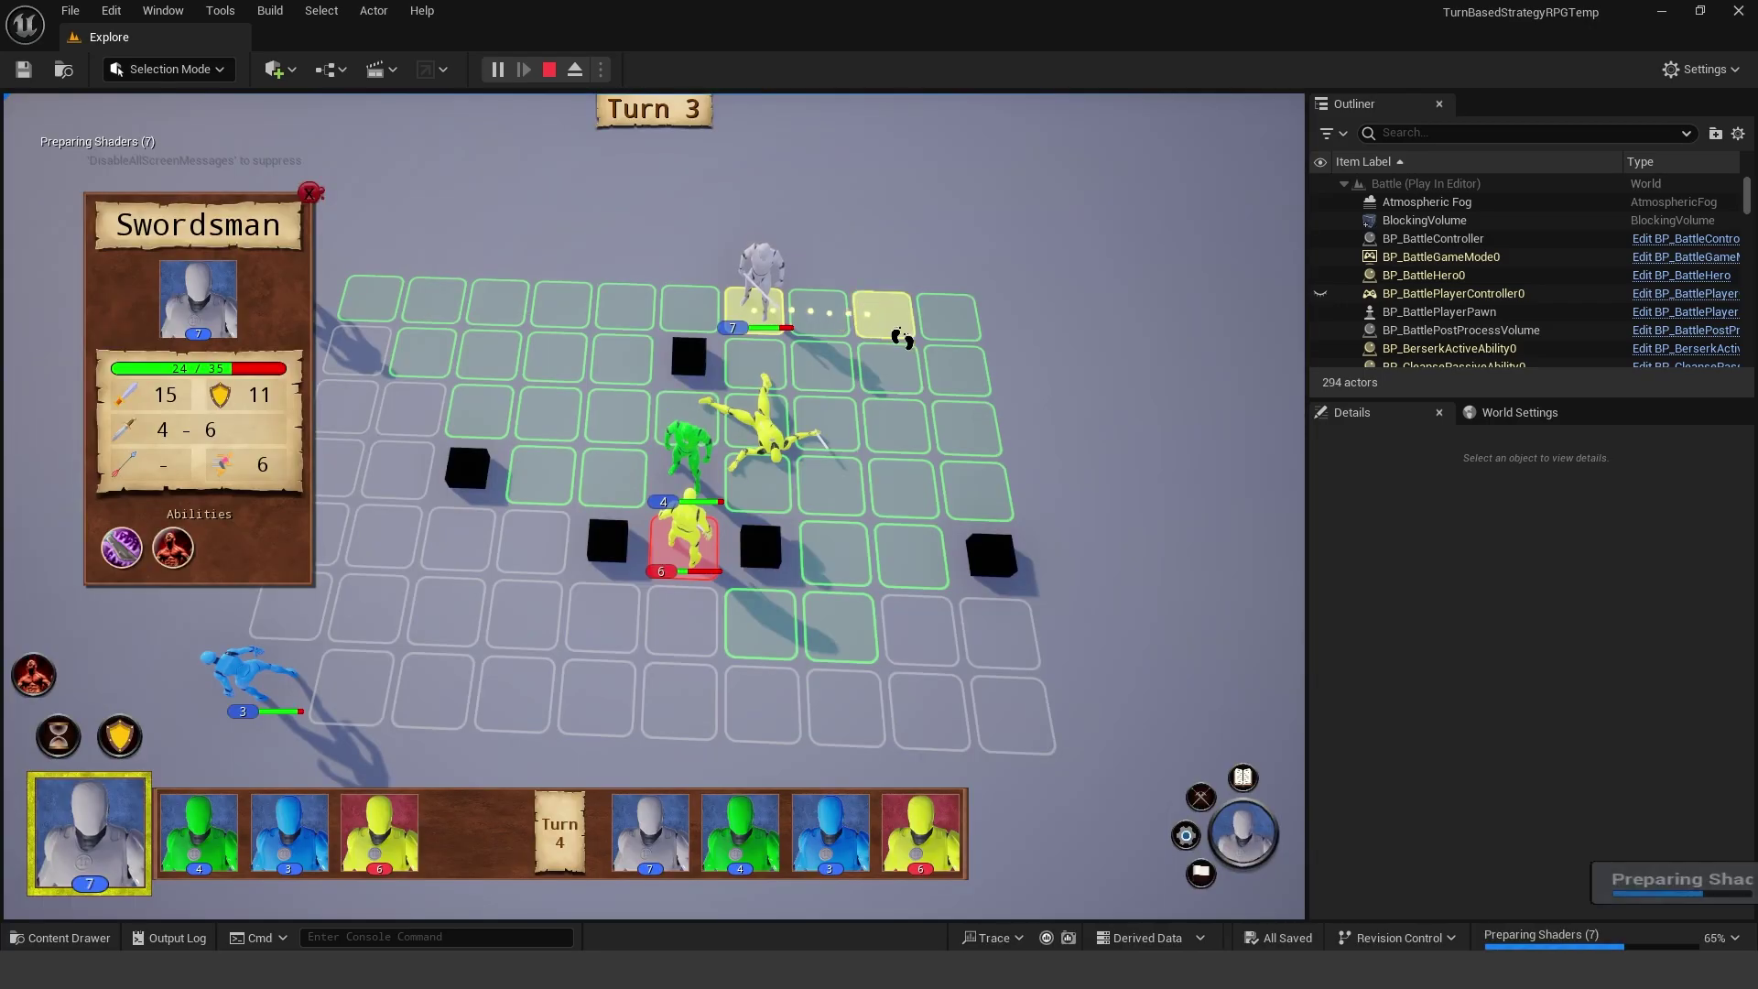
left_click(903, 339)
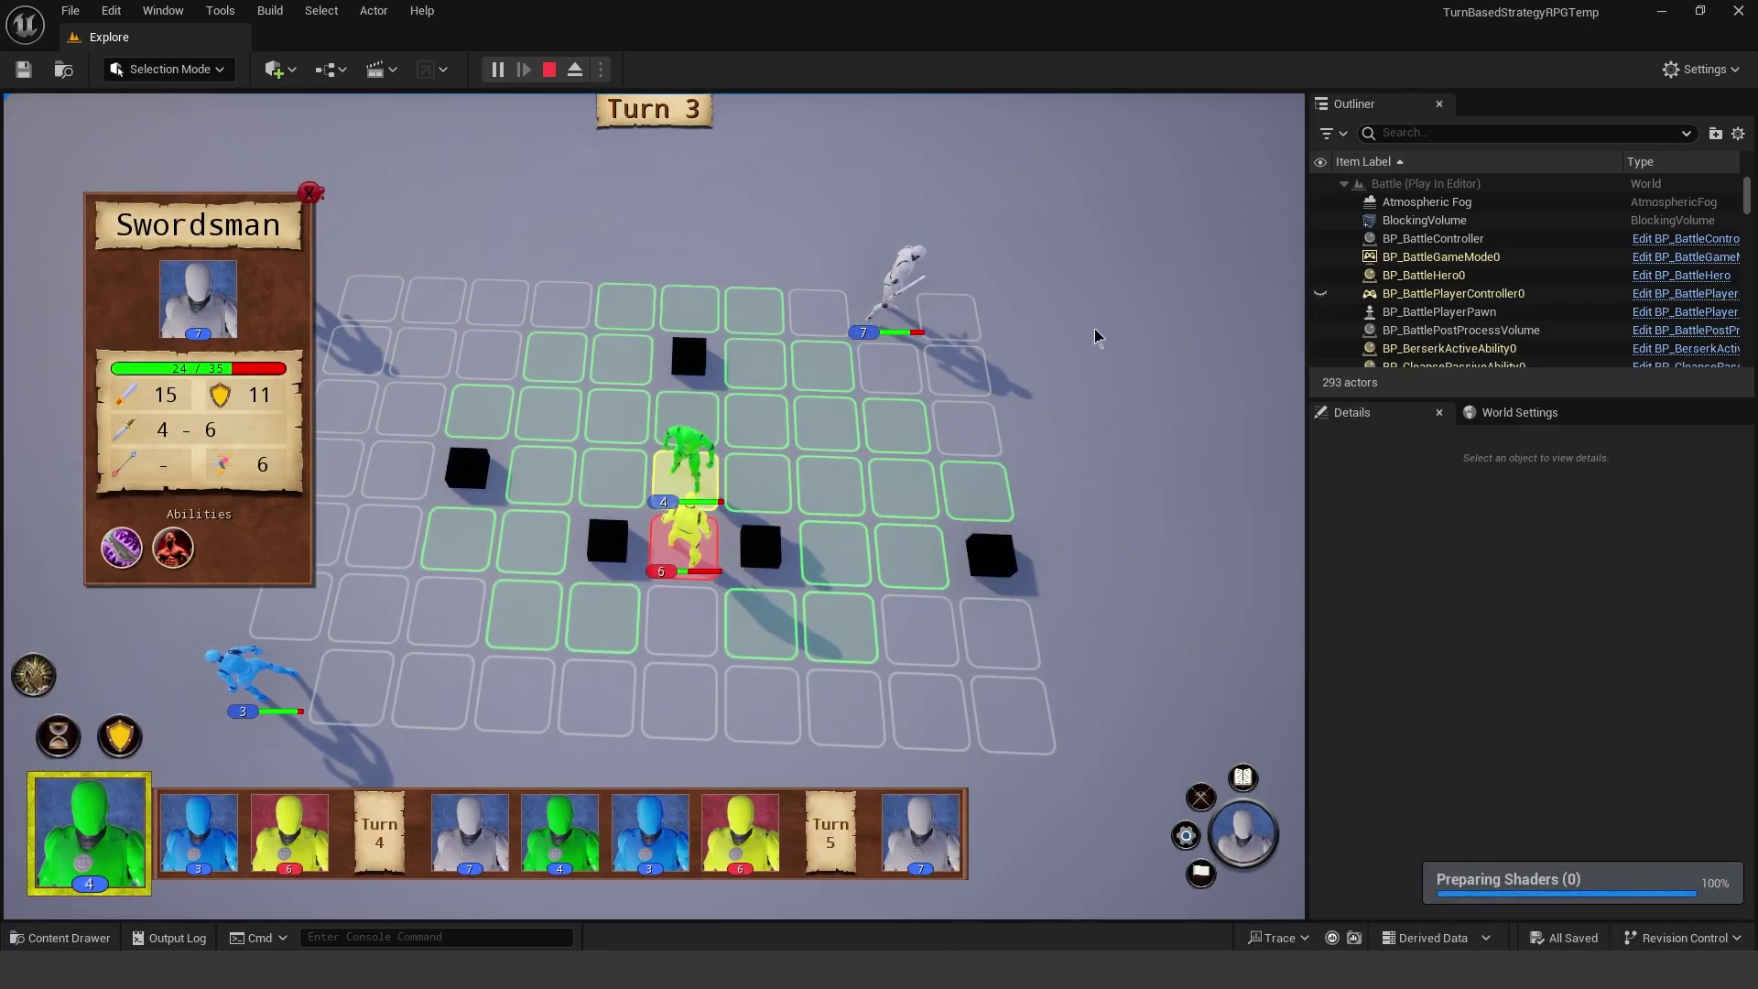
mouse_move(1095, 329)
middle_mouse_down()
mouse_move(1127, 306)
mouse_move(1087, 322)
middle_mouse_up()
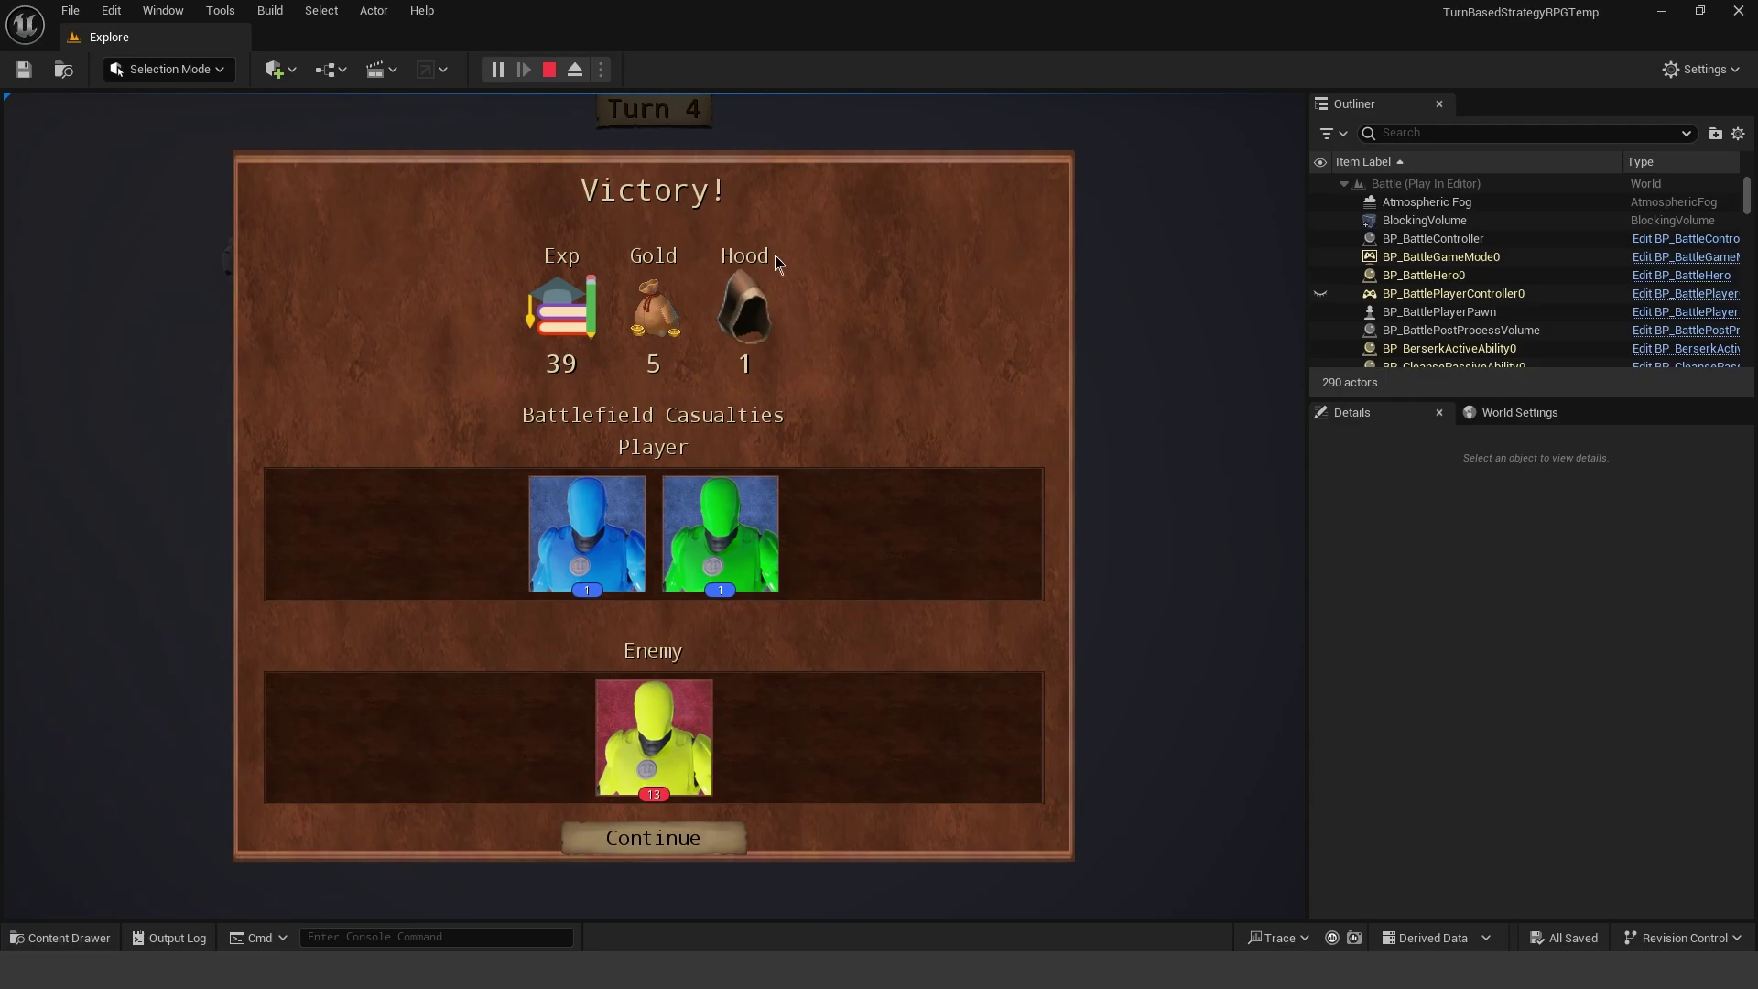
Dismiss the victory and level-up summaries and send the hero towards the next room's doorway
left_click(663, 835)
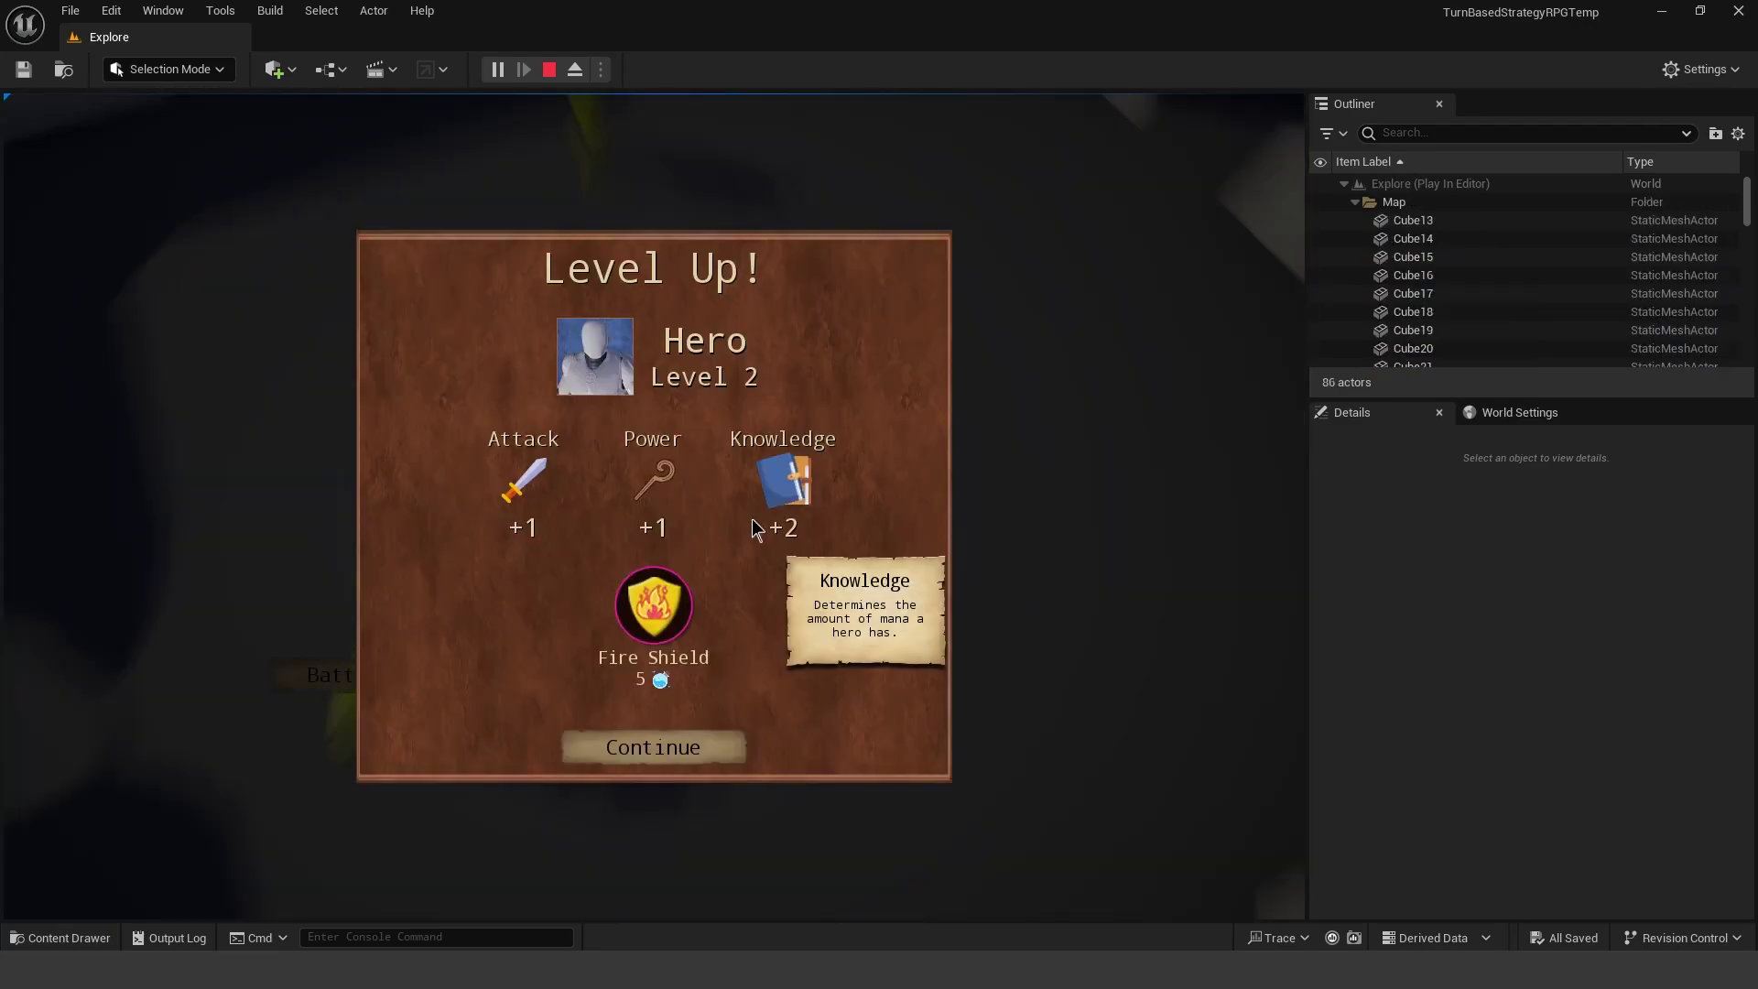
left_click(717, 739)
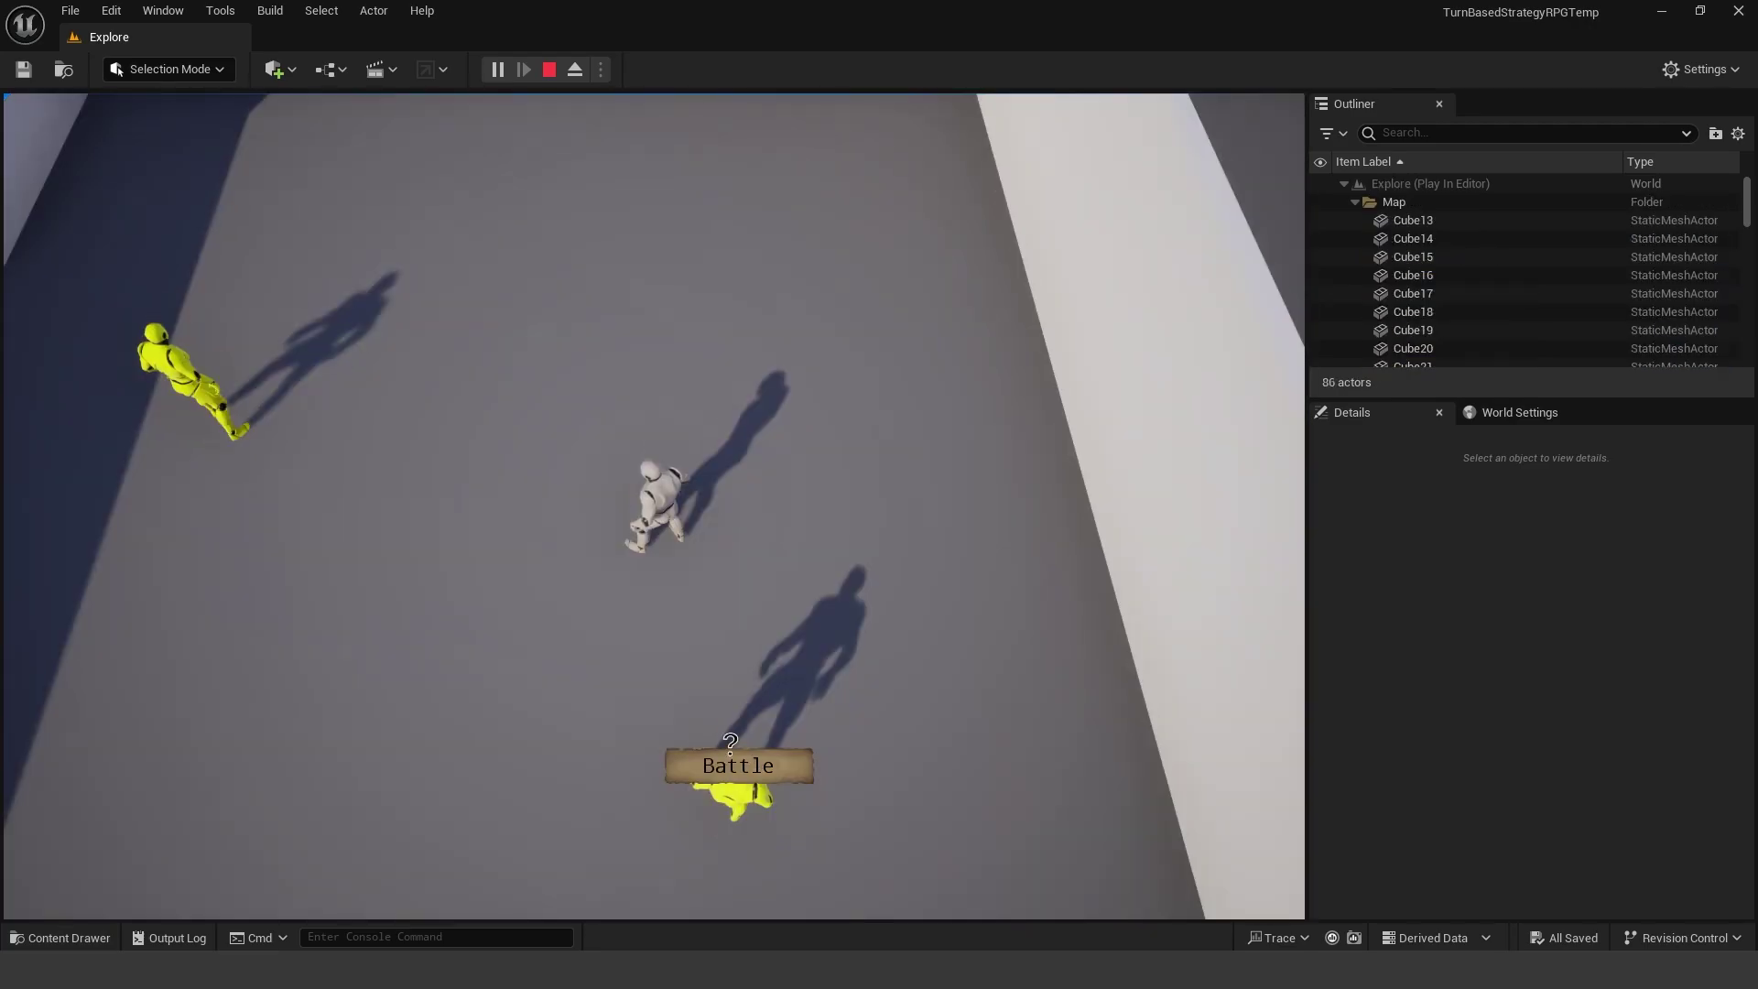
left_click(533, 125)
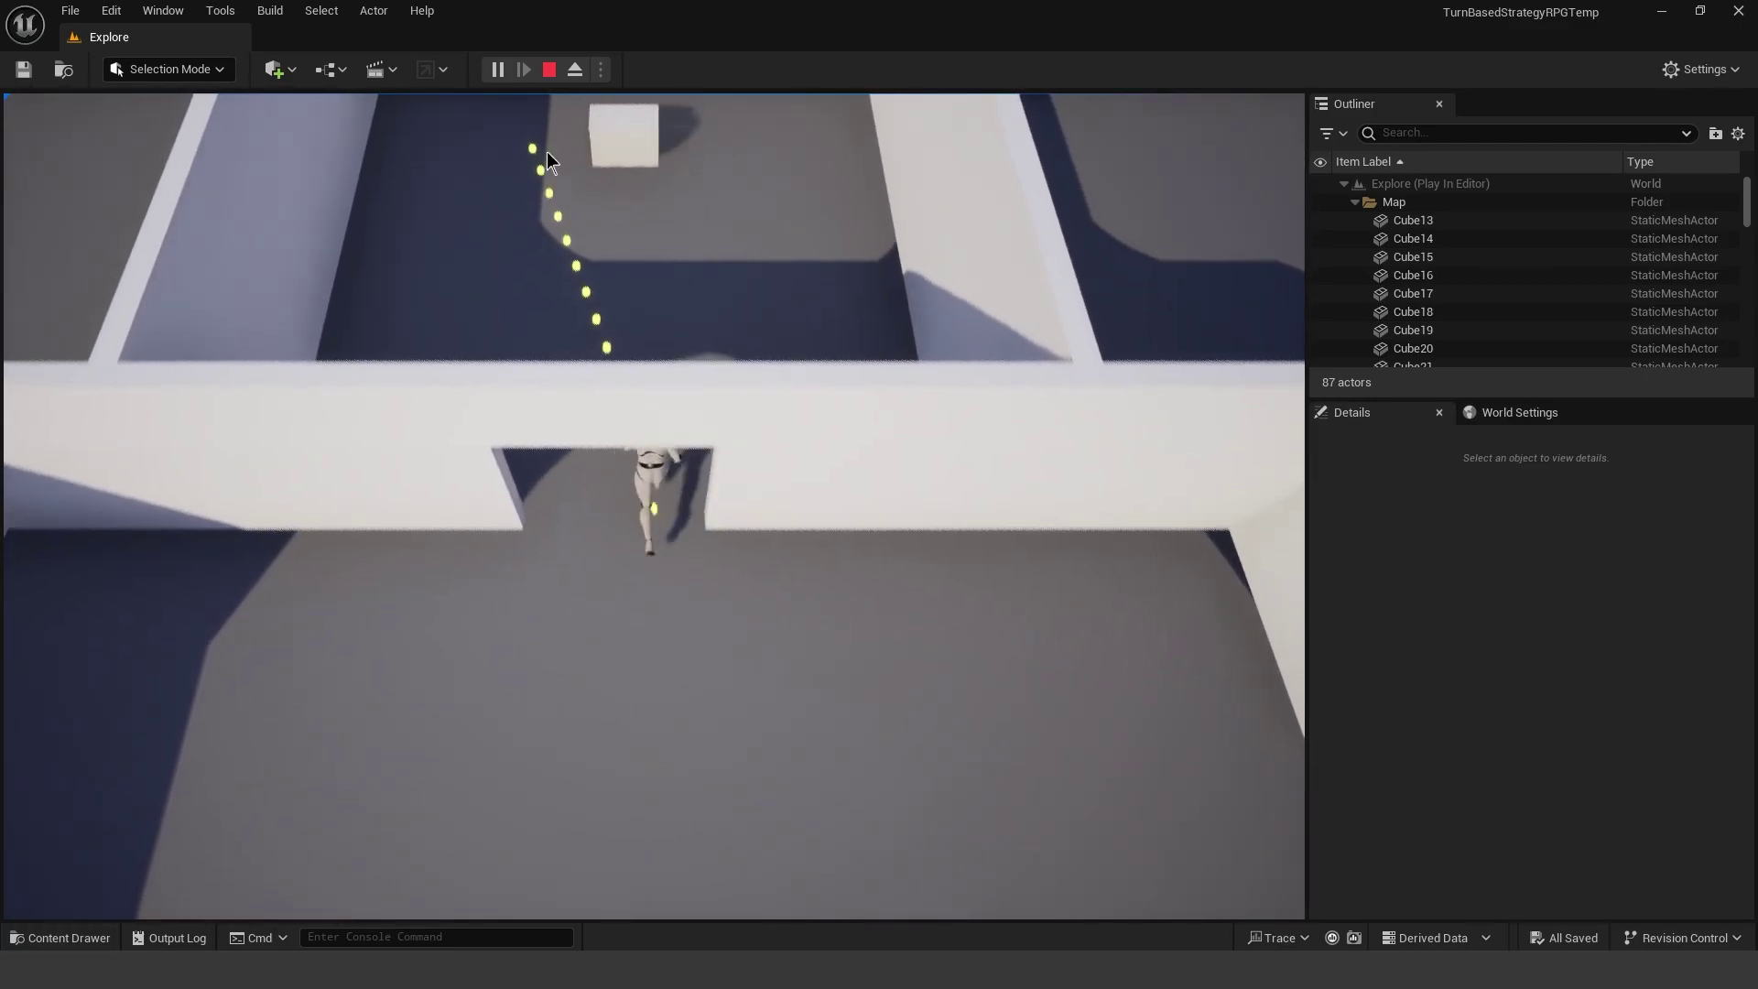
Walk the hero to the white chest in the room before the Aggressive Enemies doorway and claim its items
left_click(598, 240)
left_click(744, 311)
left_click(548, 304)
left_click(594, 619)
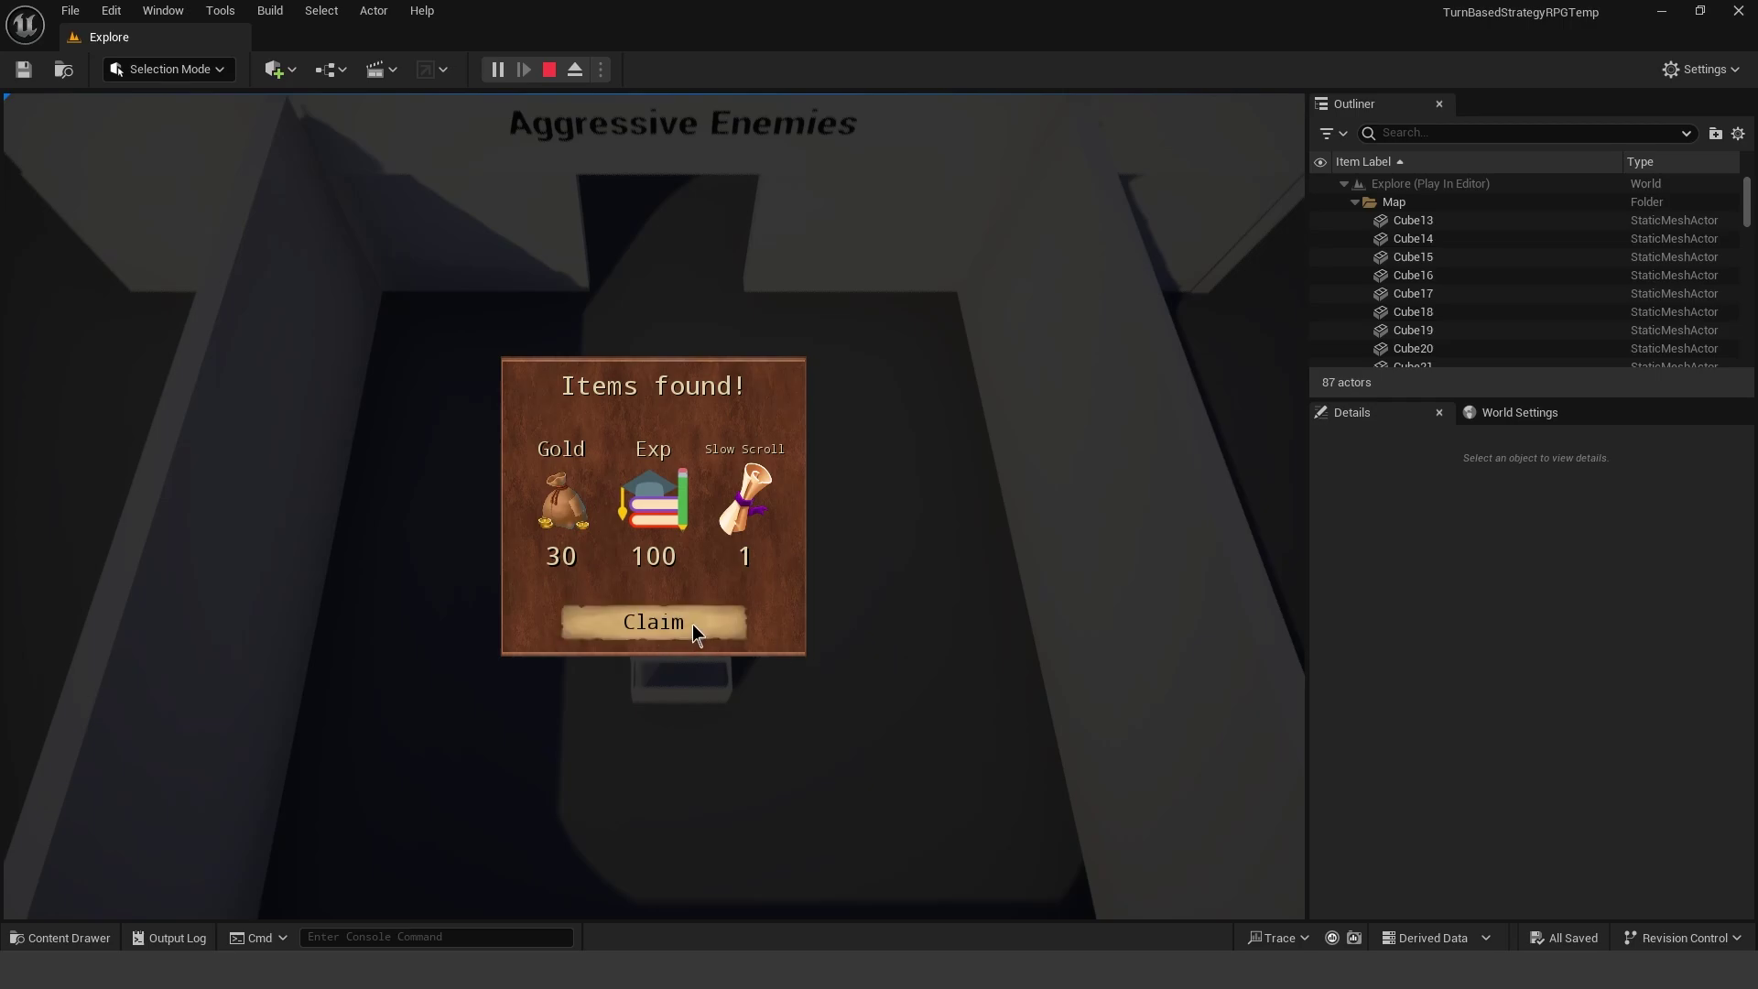
left_click(693, 624)
Guide the hero onward to the white shrine, interact with it and dismiss its message
left_click(673, 741)
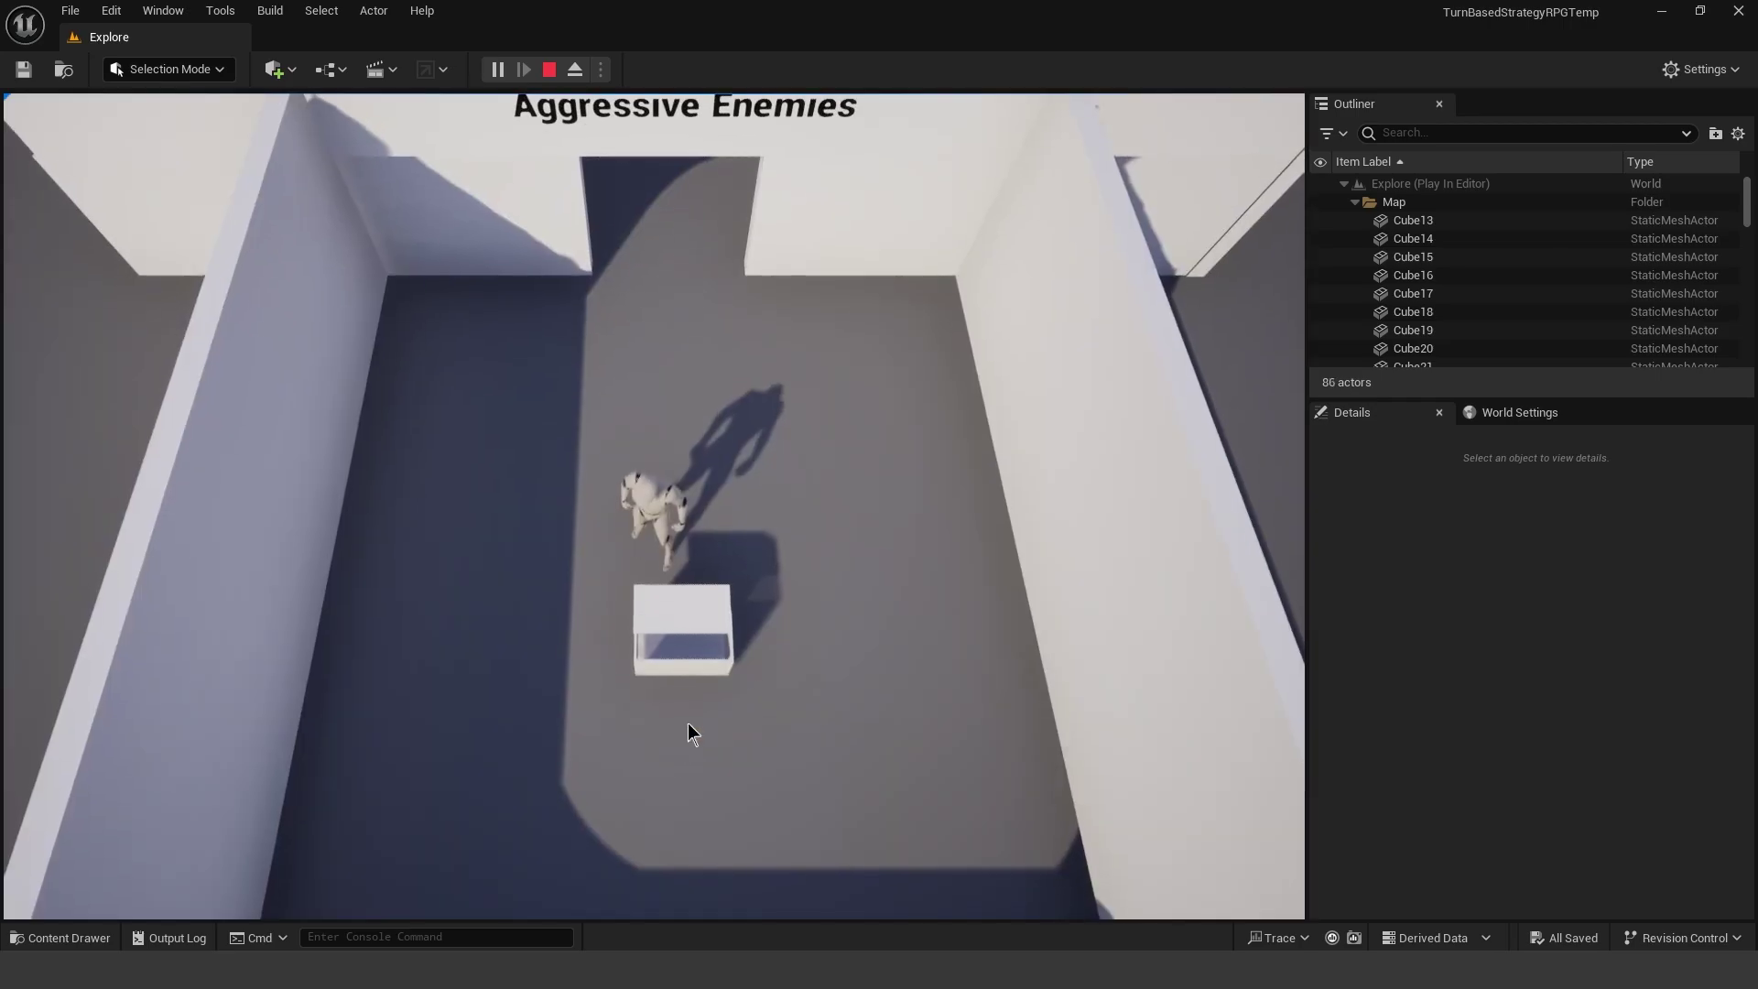
mouse_move(705, 303)
left_mouse_down()
mouse_move(711, 261)
mouse_move(647, 183)
mouse_move(651, 150)
mouse_move(903, 229)
mouse_move(722, 335)
mouse_move(522, 267)
mouse_move(766, 271)
mouse_move(651, 262)
mouse_move(557, 301)
mouse_move(614, 335)
mouse_move(637, 258)
left_mouse_up()
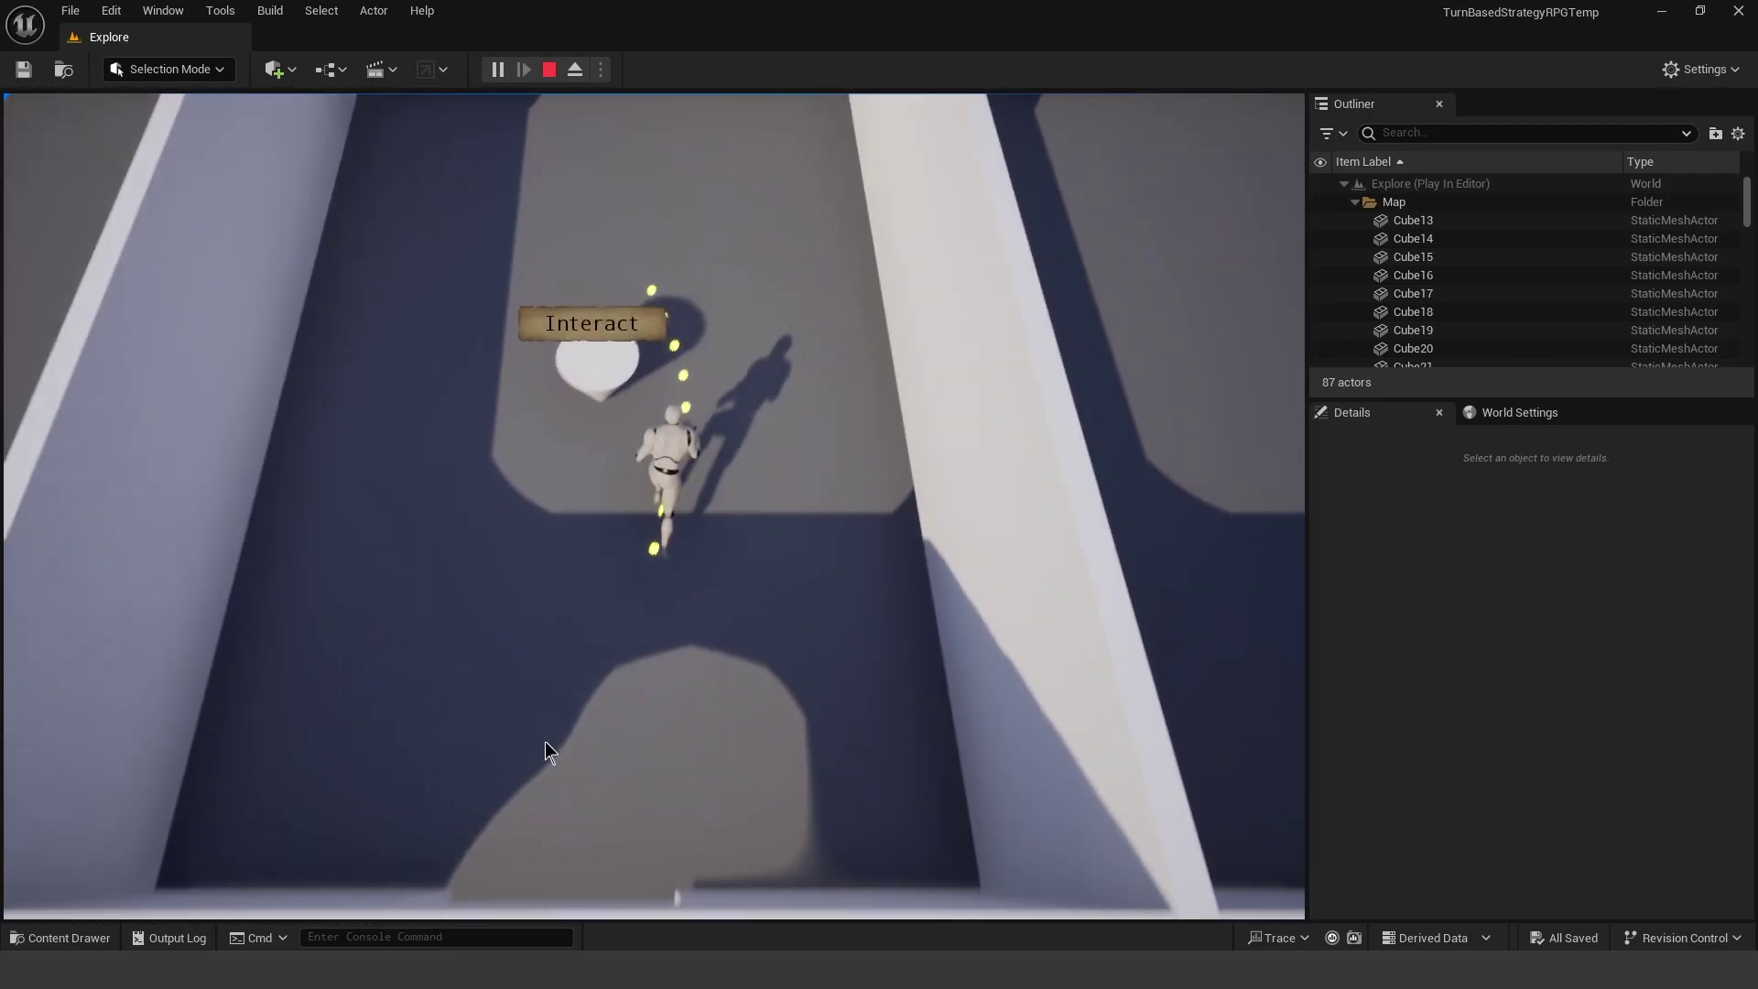
mouse_move(545, 743)
left_mouse_down()
mouse_move(628, 603)
mouse_move(579, 848)
mouse_move(722, 850)
mouse_move(507, 850)
mouse_move(669, 156)
mouse_move(748, 251)
mouse_move(705, 183)
mouse_move(610, 283)
left_mouse_up()
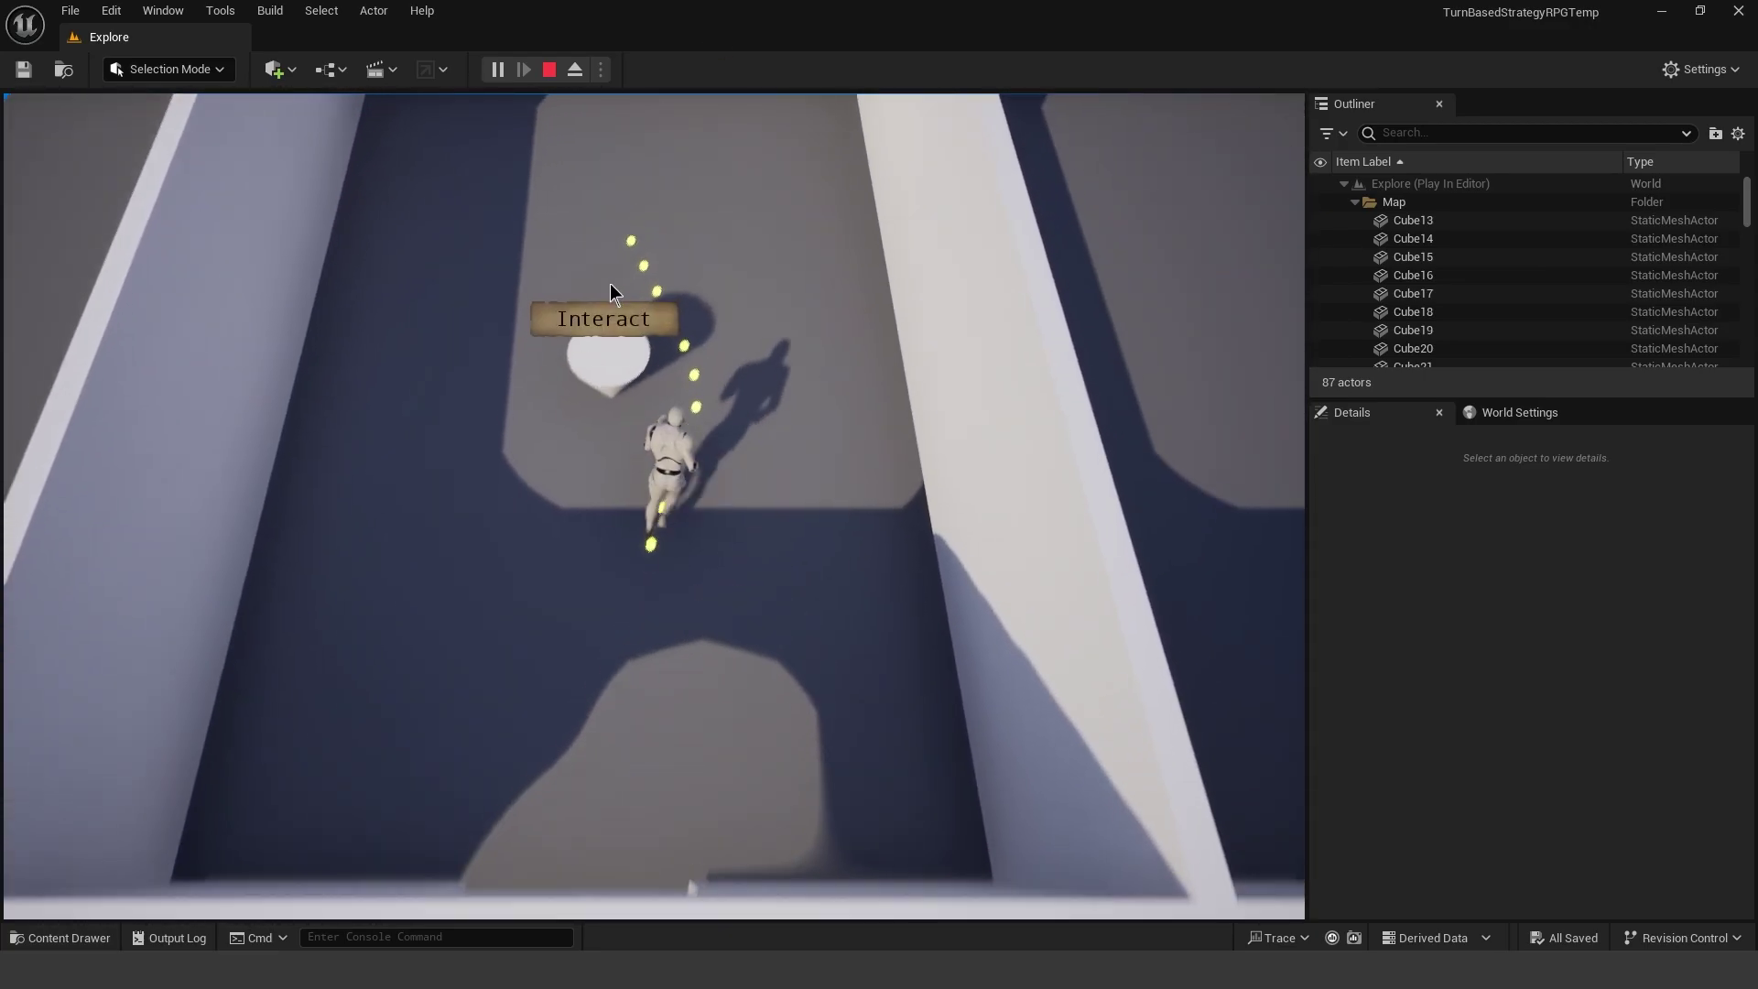
left_click(587, 385)
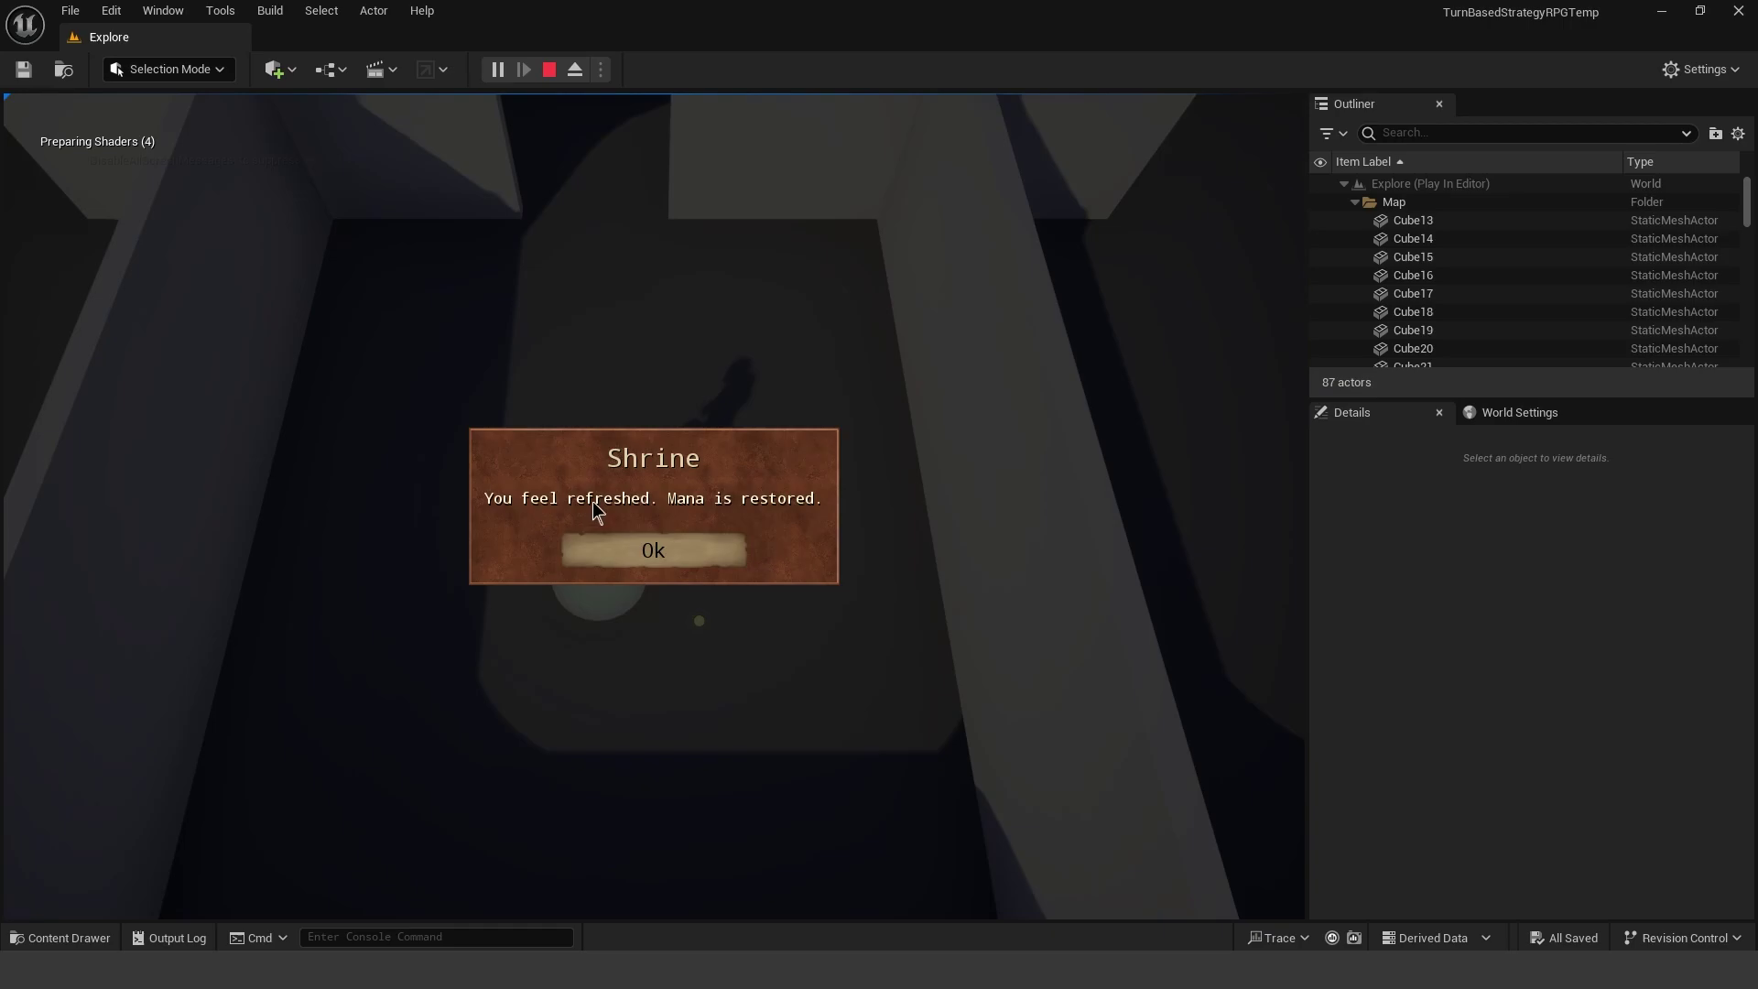
left_click(663, 550)
Walk the hero to the boss room and start the Square Grid battle with the red enemy
mouse_move(632, 278)
left_mouse_down()
mouse_move(601, 196)
mouse_move(601, 262)
mouse_move(661, 431)
mouse_move(716, 337)
mouse_move(826, 278)
mouse_move(973, 476)
mouse_move(759, 290)
mouse_move(425, 518)
mouse_move(216, 424)
mouse_move(527, 542)
left_mouse_up()
left_click(934, 545)
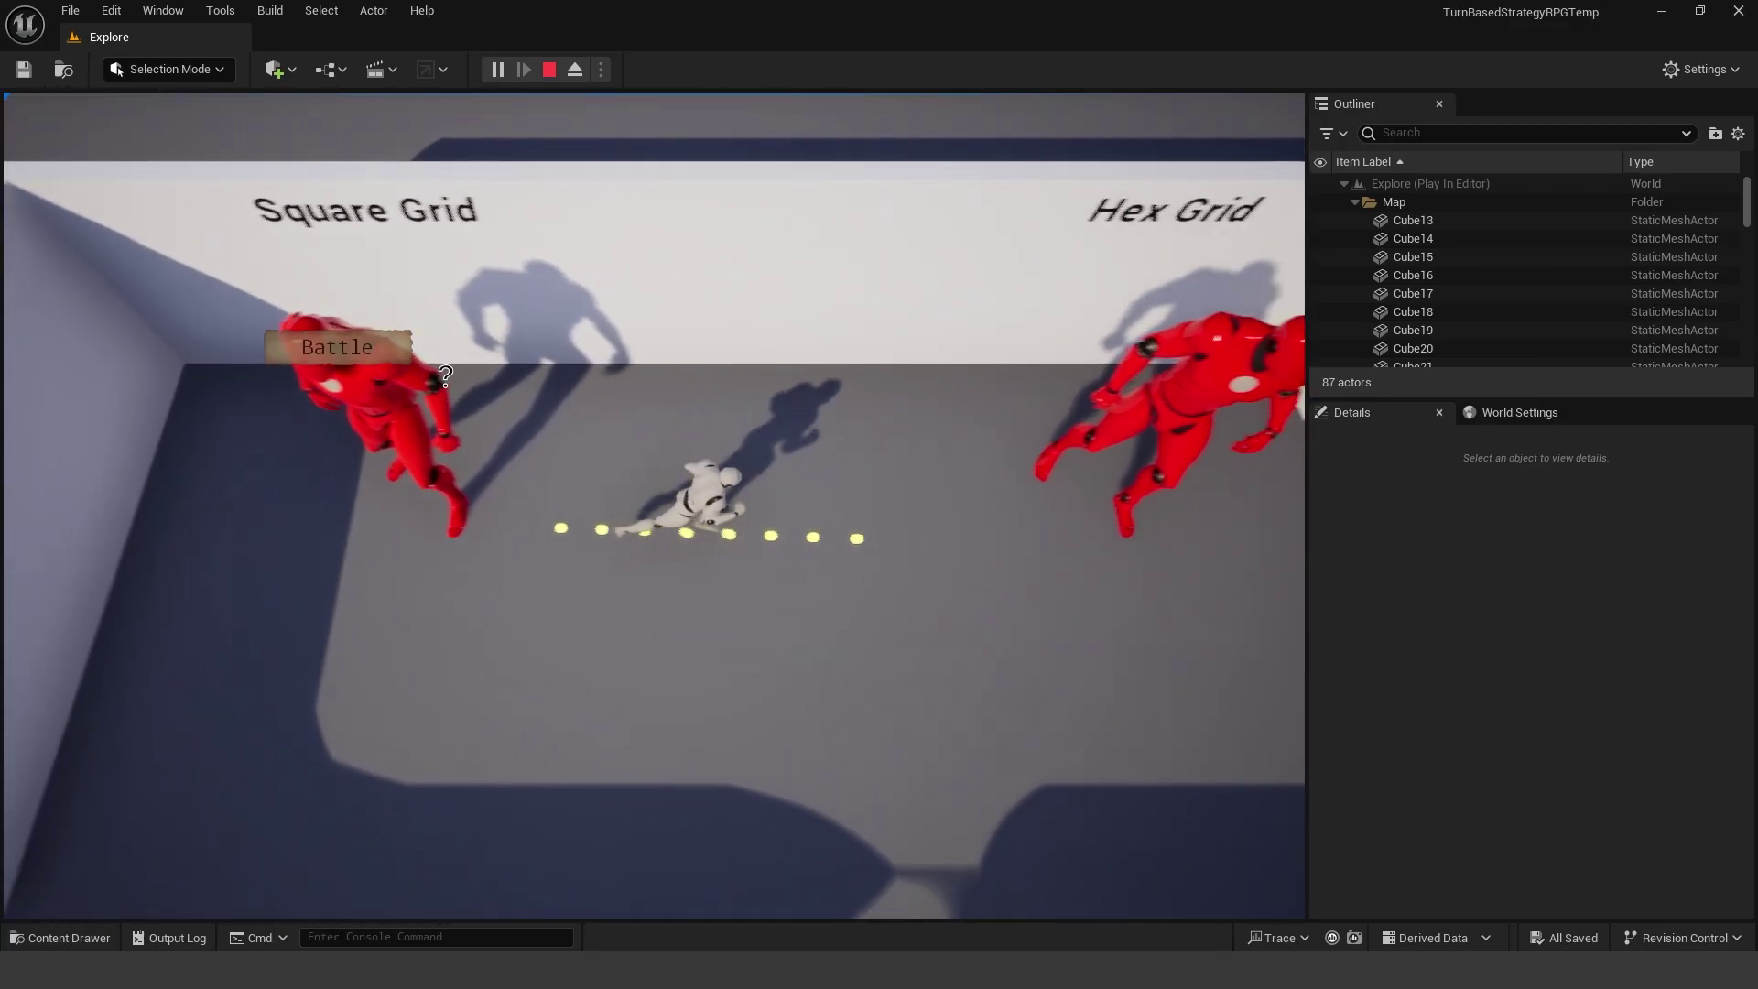
left_click(375, 408)
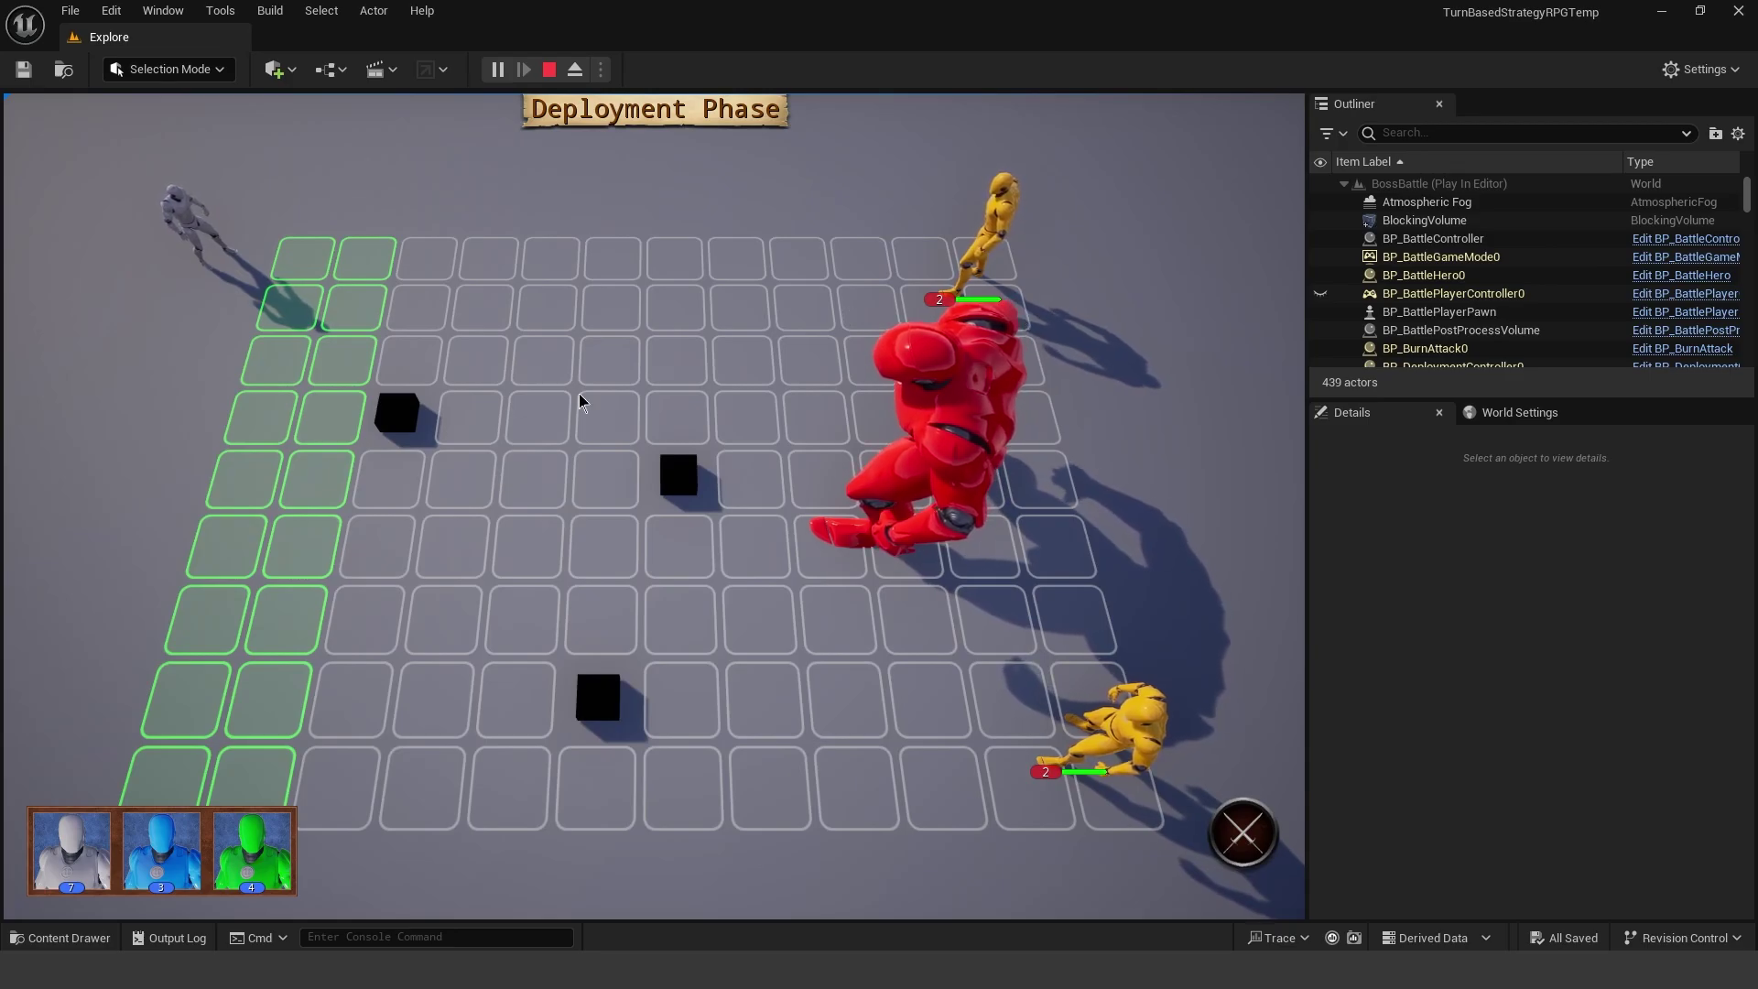
Deploy the green, blue and white units in the second column, in the fourth, sixth and eighth rows, and start the boss battle
left_click_drag(252, 838, 324, 431)
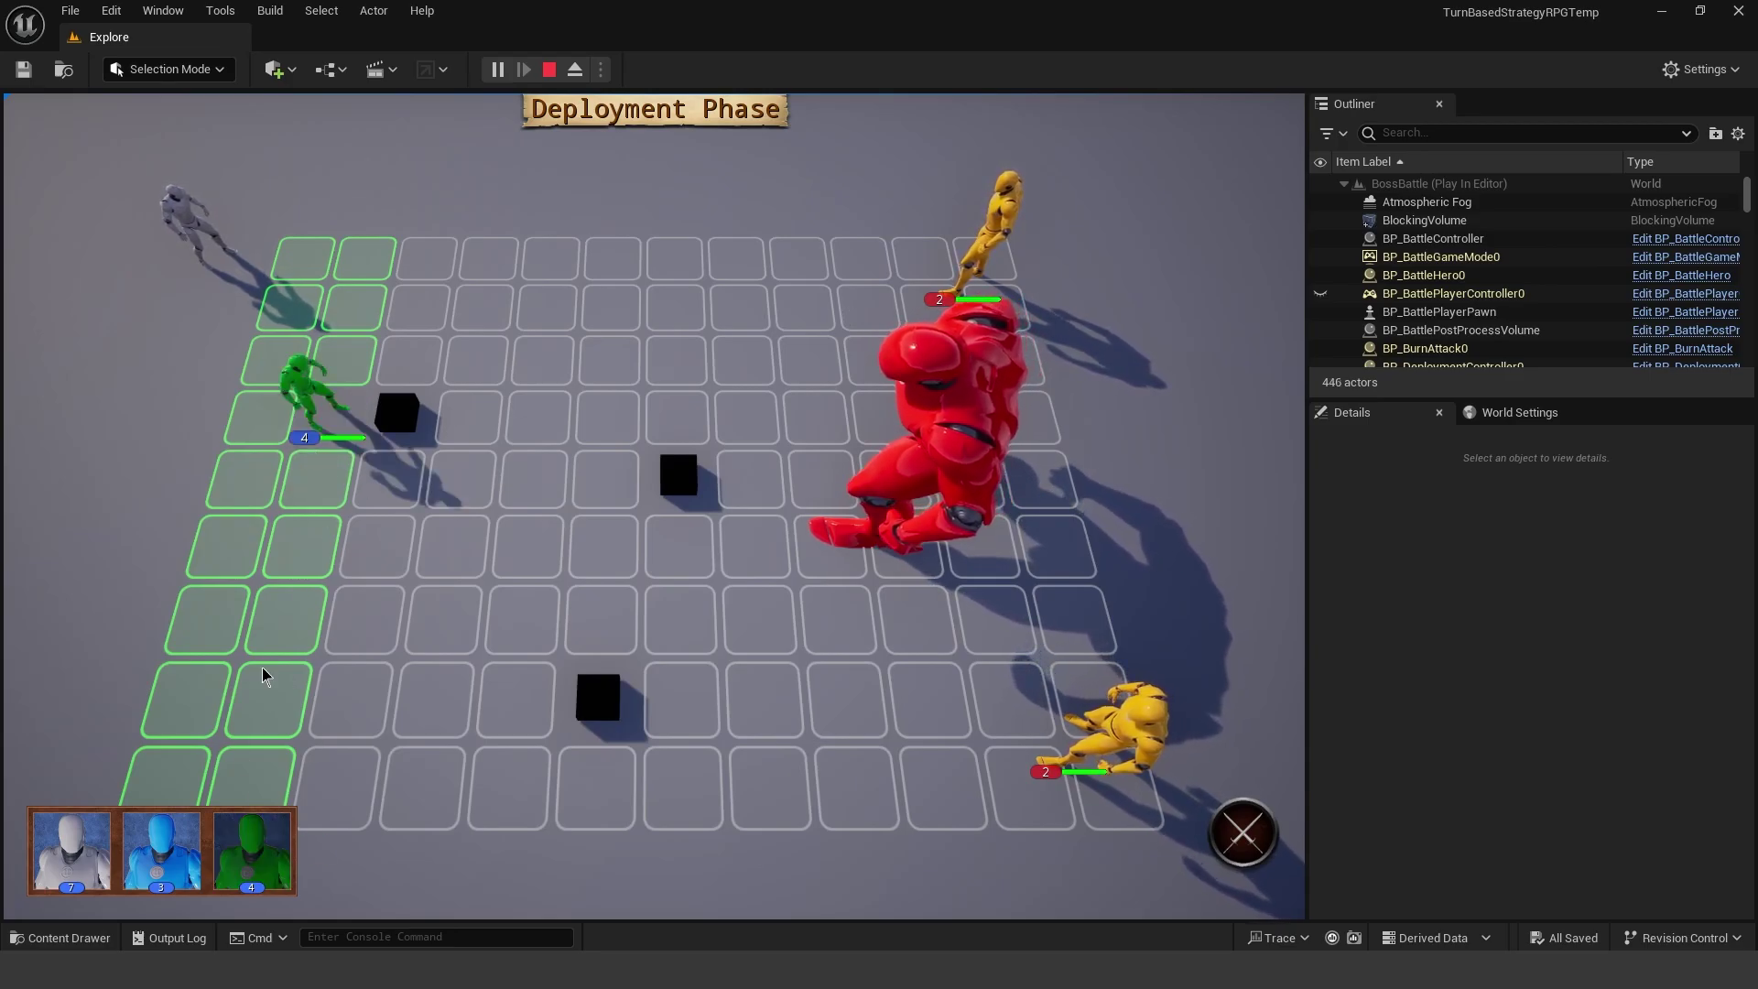
left_click_drag(161, 842, 301, 547)
left_click_drag(72, 848, 243, 698)
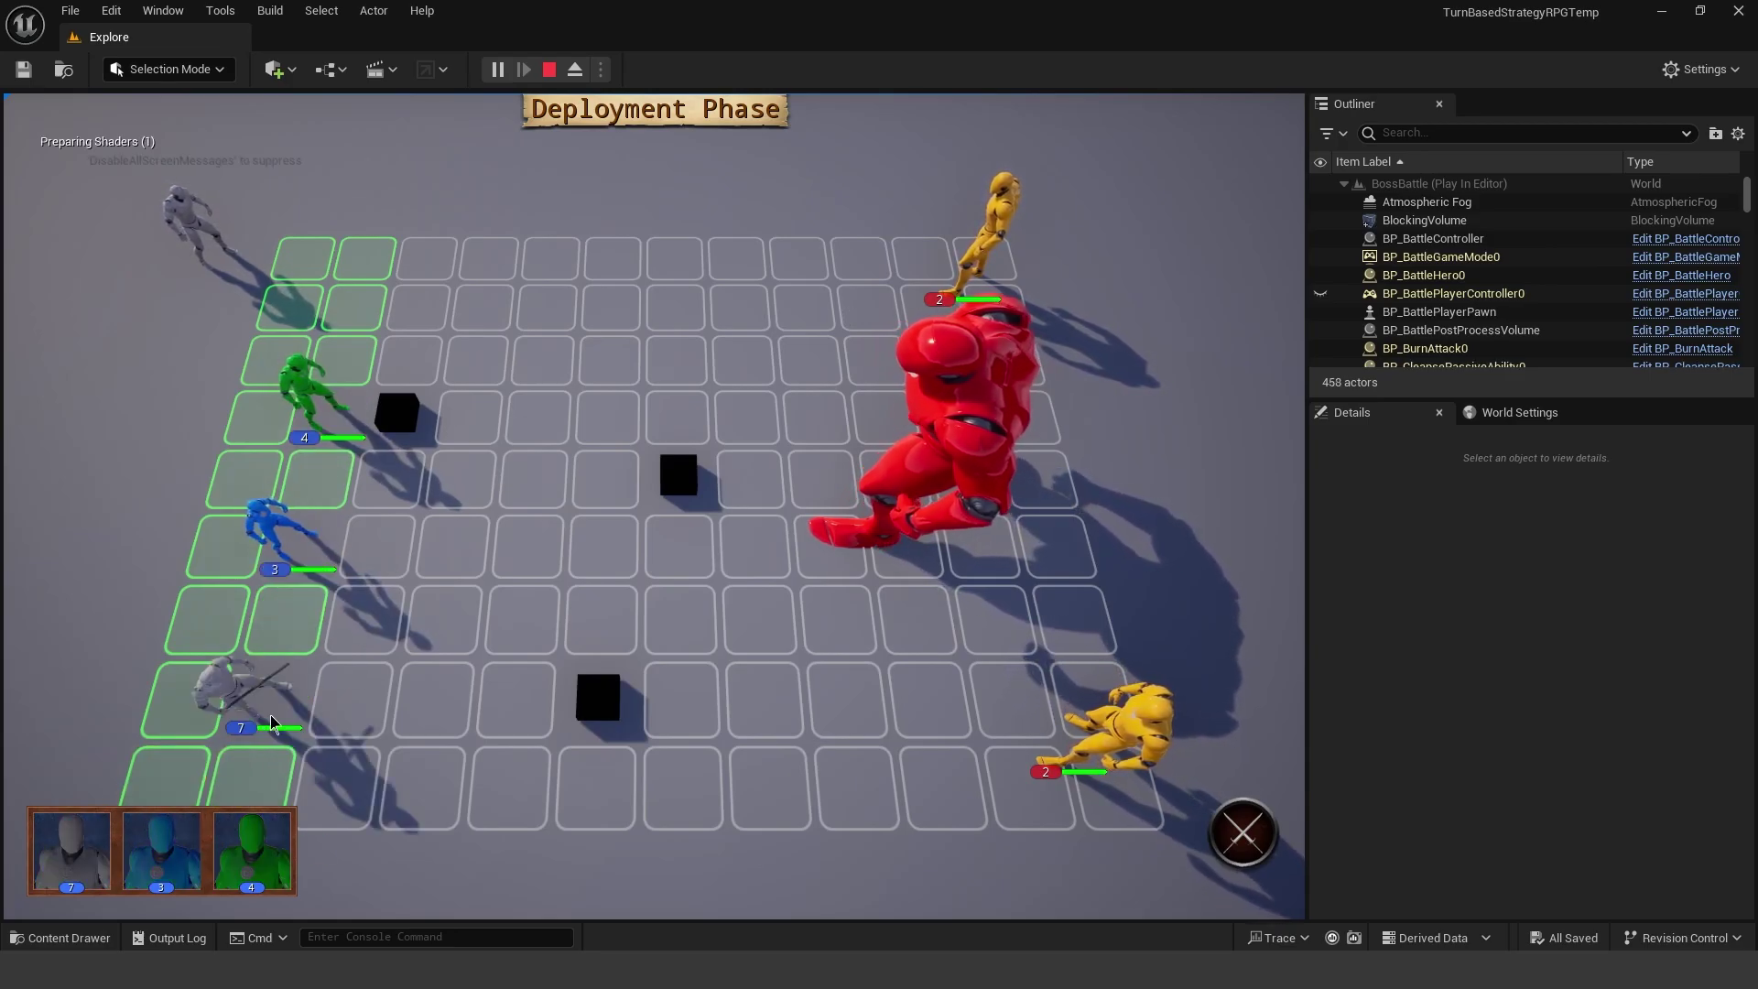
left_click(1243, 834)
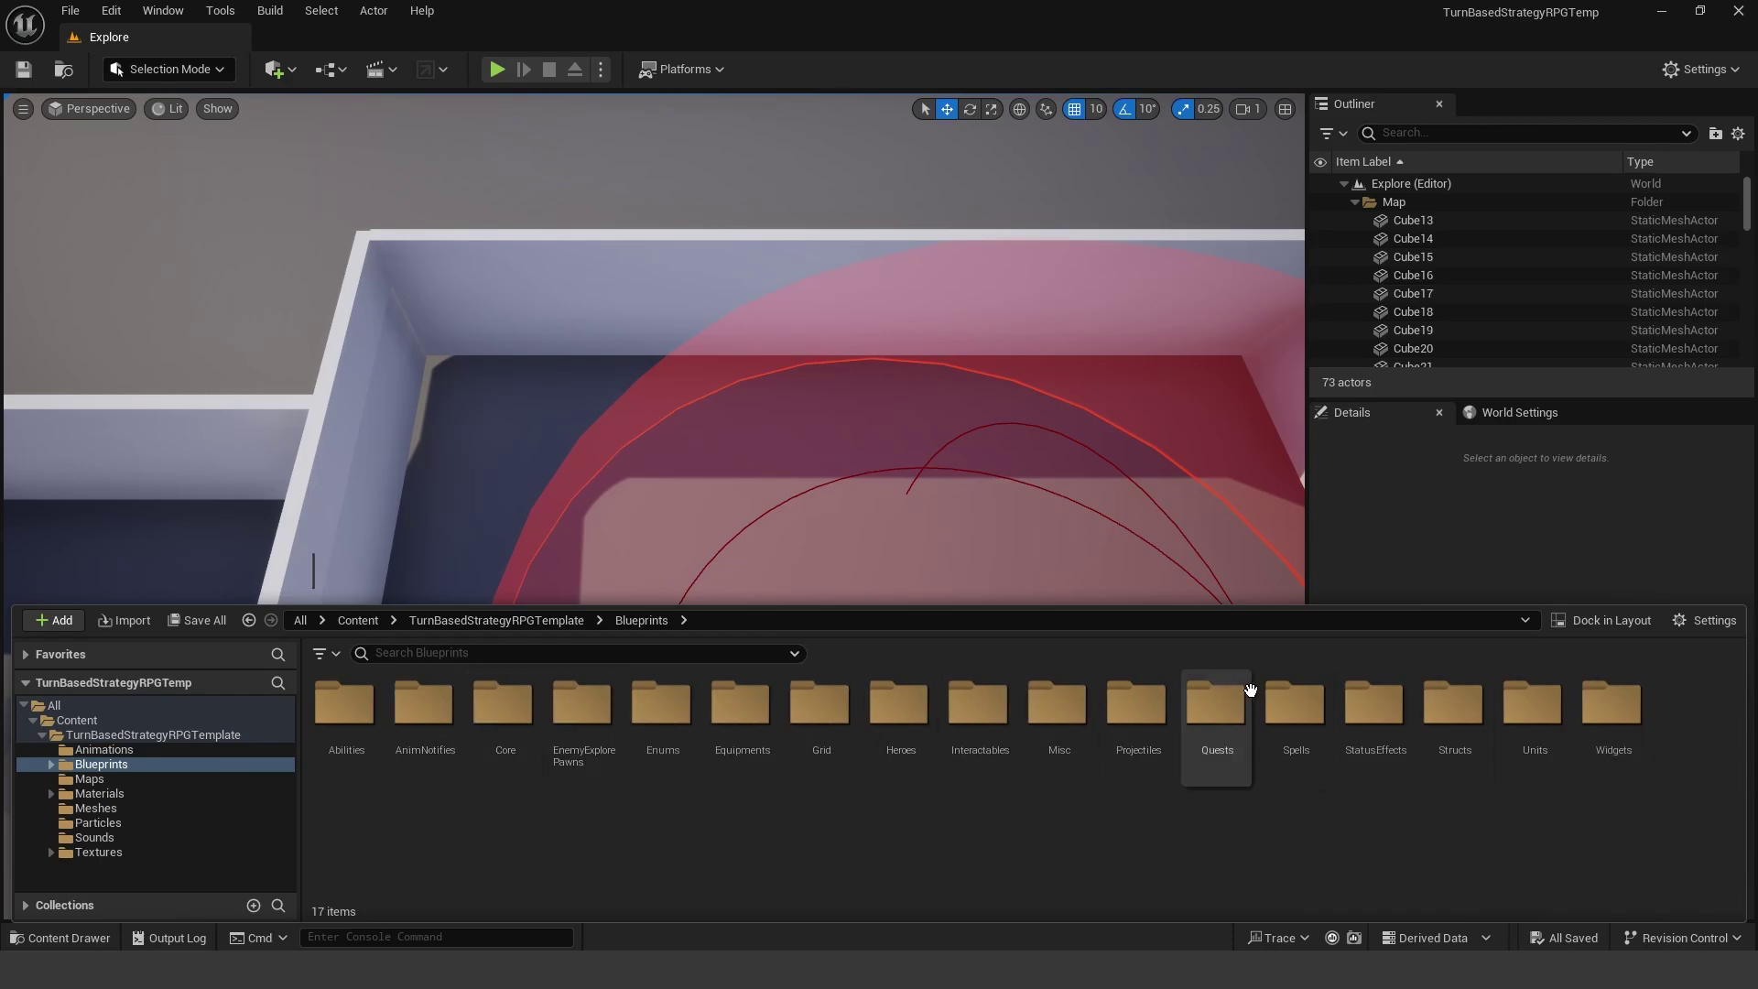
Look into the template's Spells blueprint folder and return to the Blueprints folder
double_click(1293, 703)
left_click(640, 621)
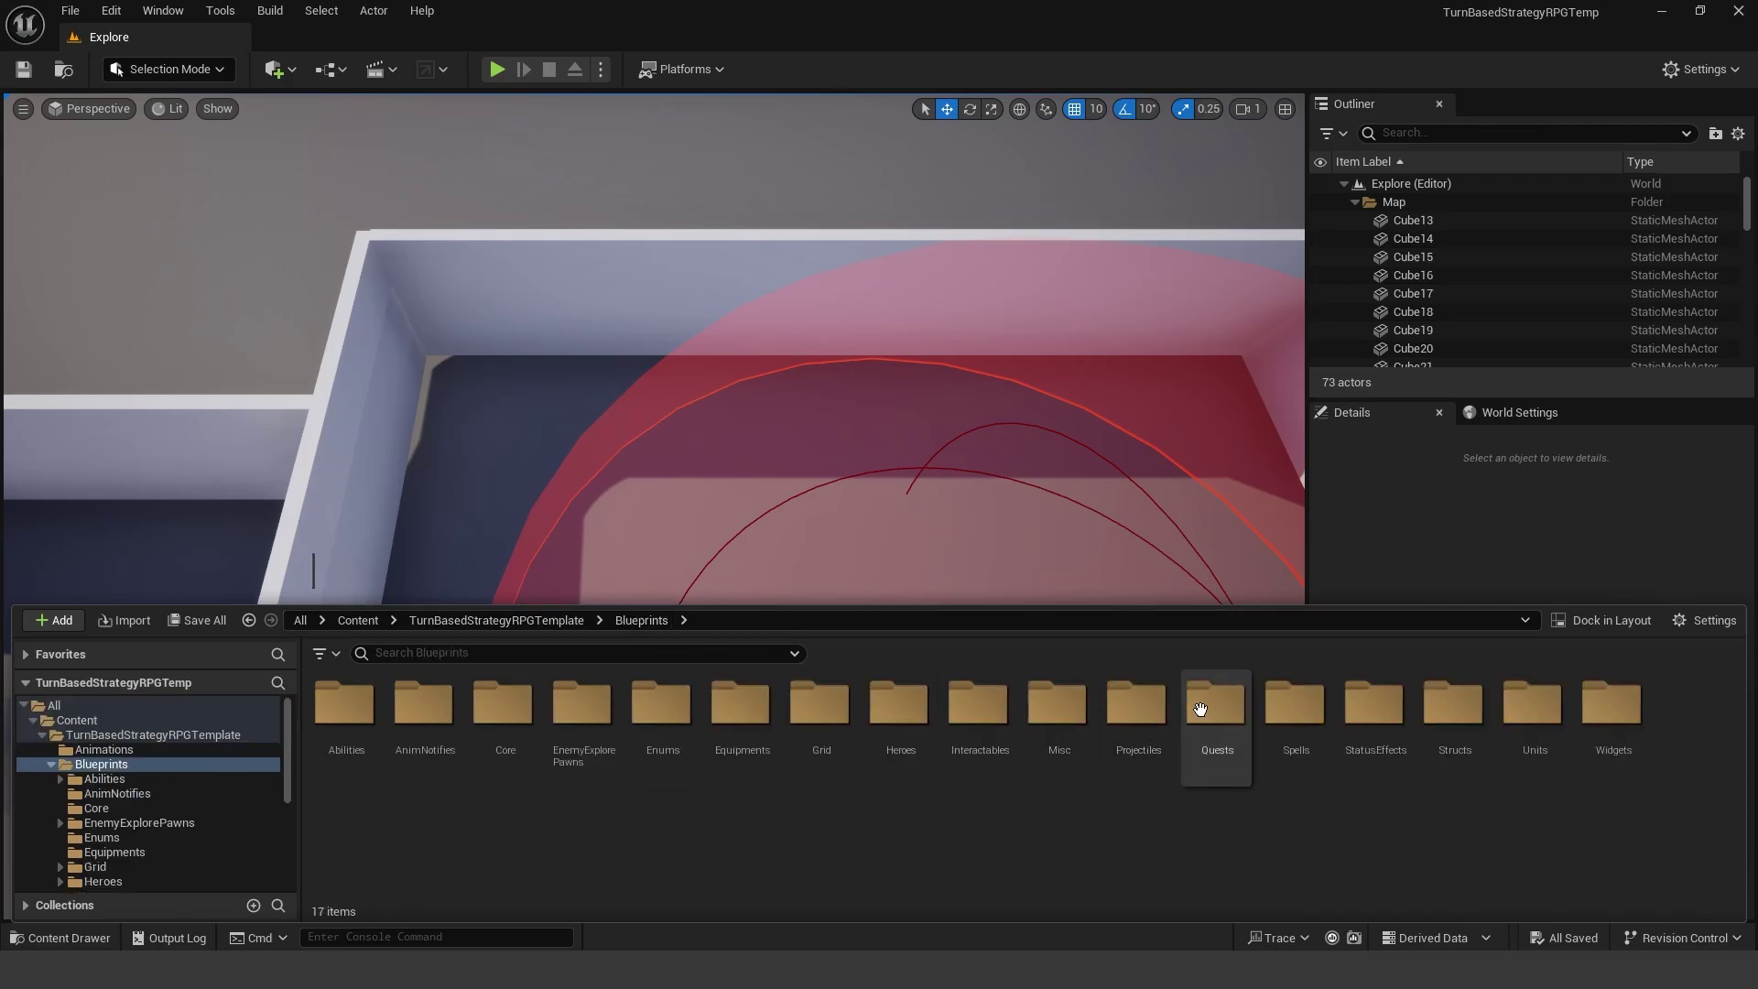
Play the Explore level, talk to the purple character to receive a quest, and close the quest message
left_click(496, 69)
left_click(570, 458)
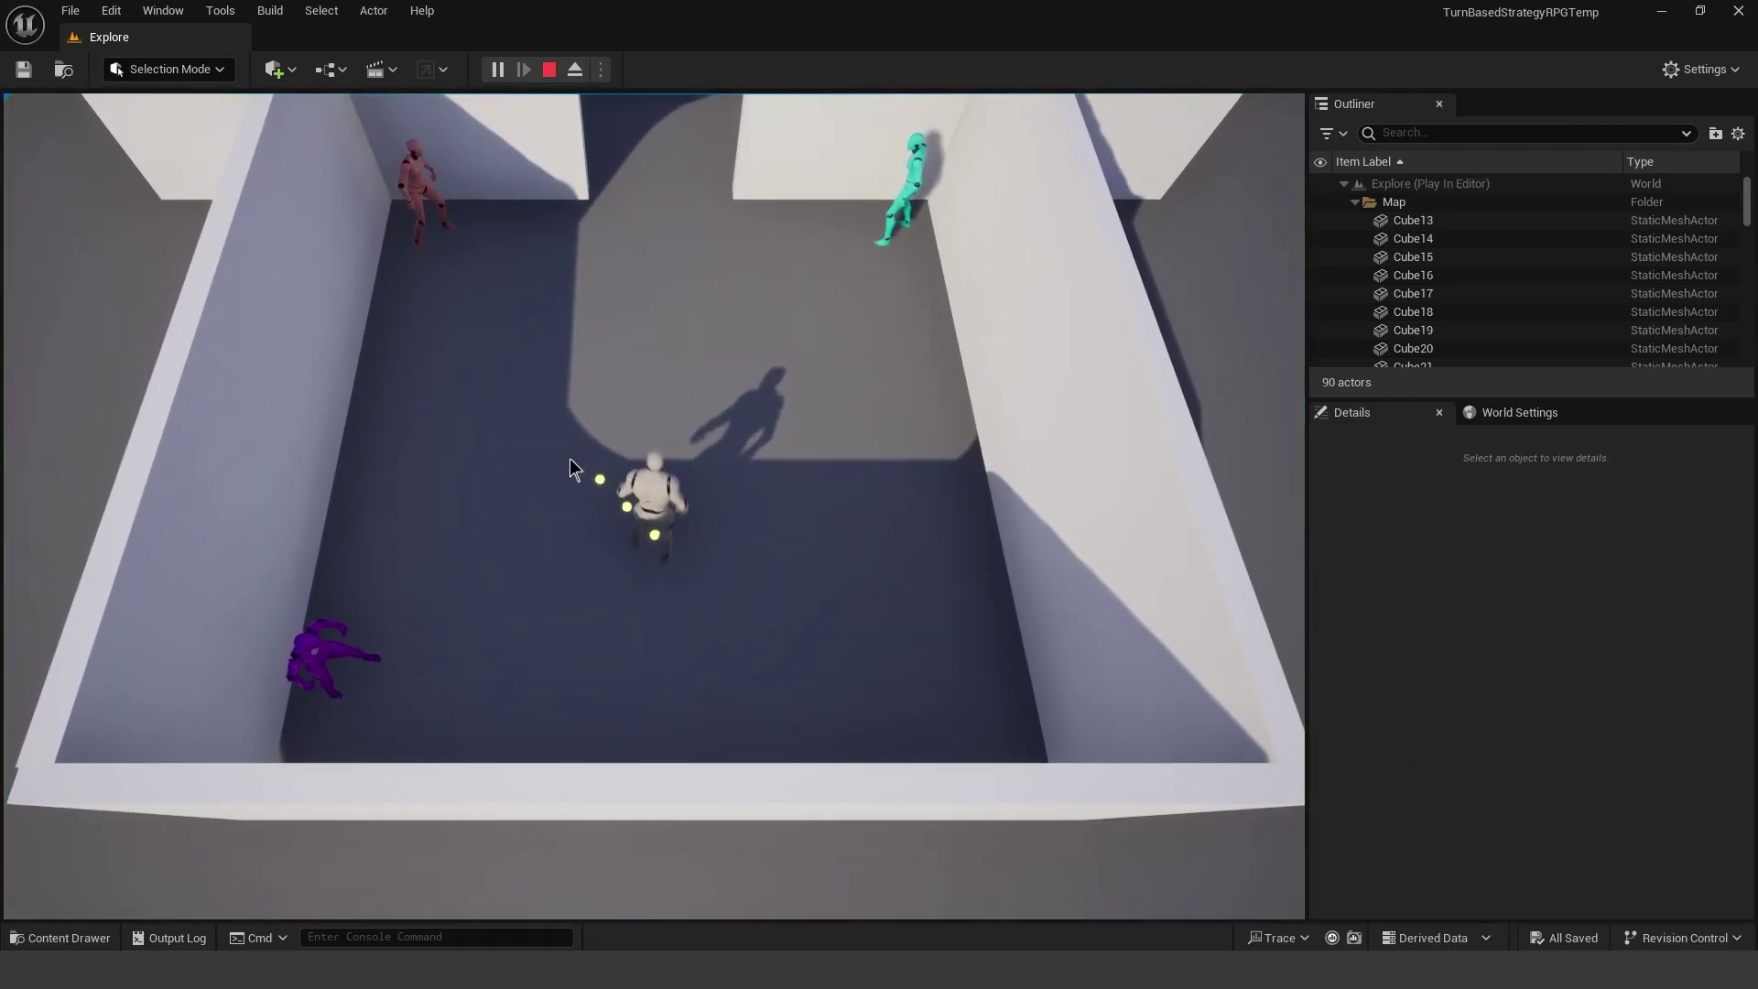
left_click(519, 410)
left_click(627, 722)
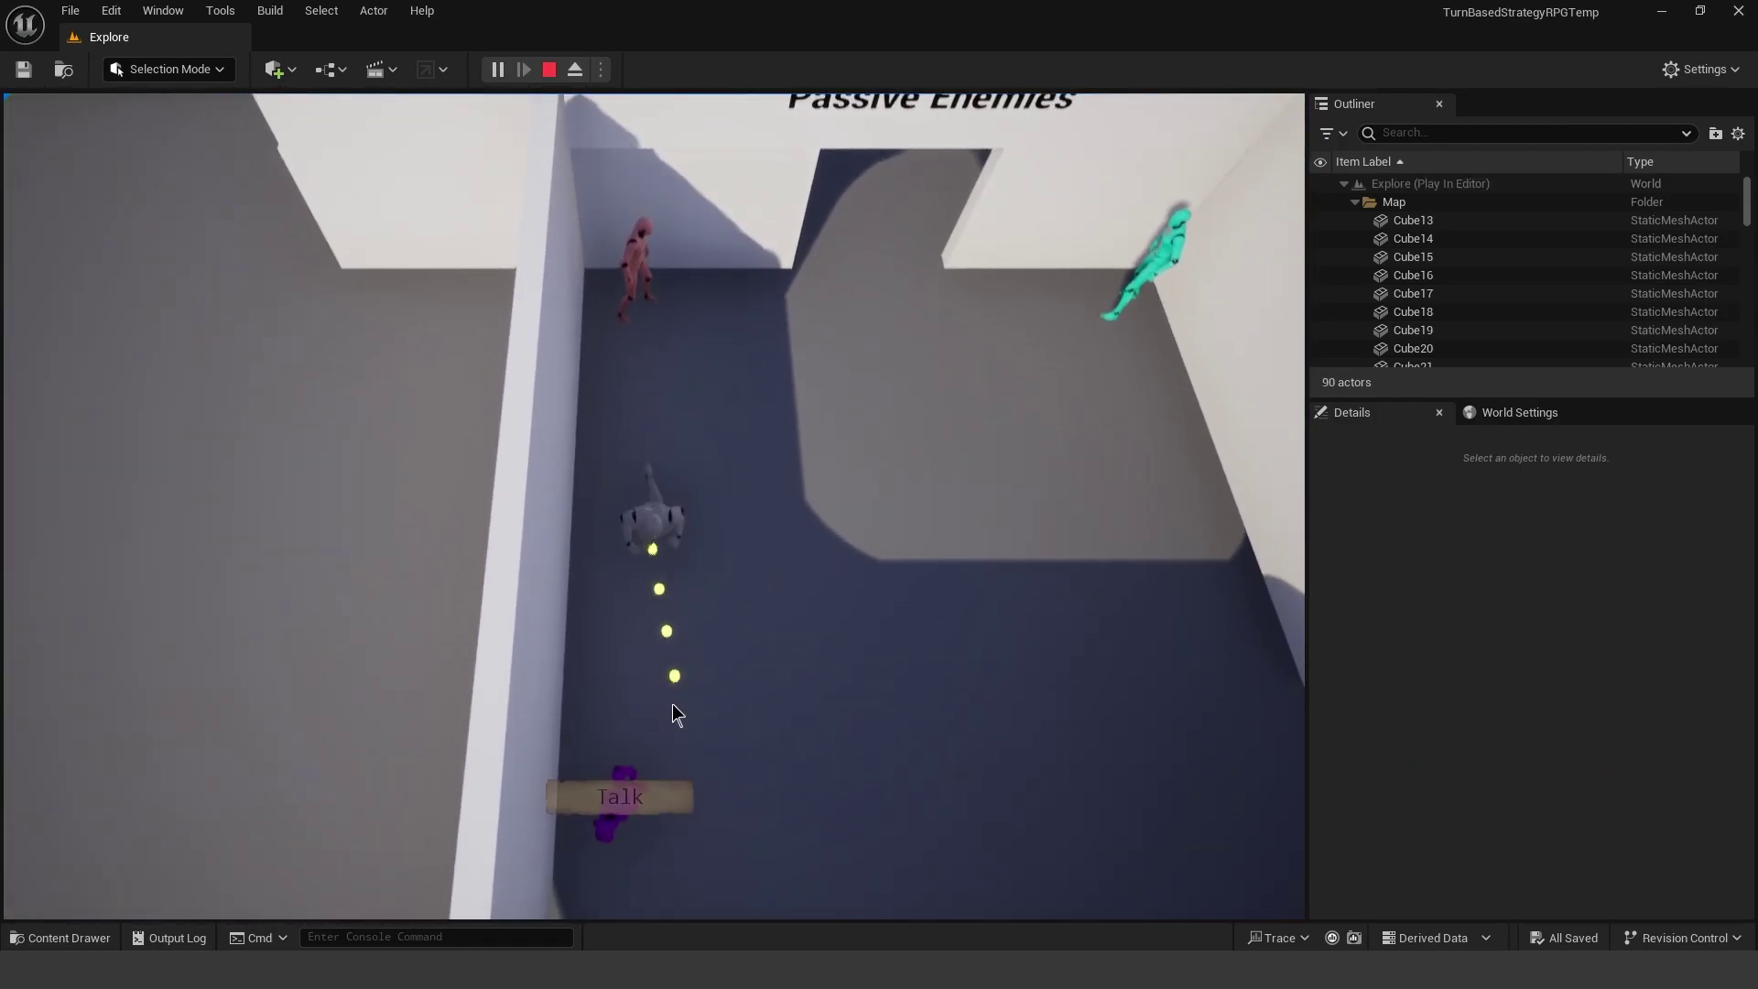
left_click(645, 560)
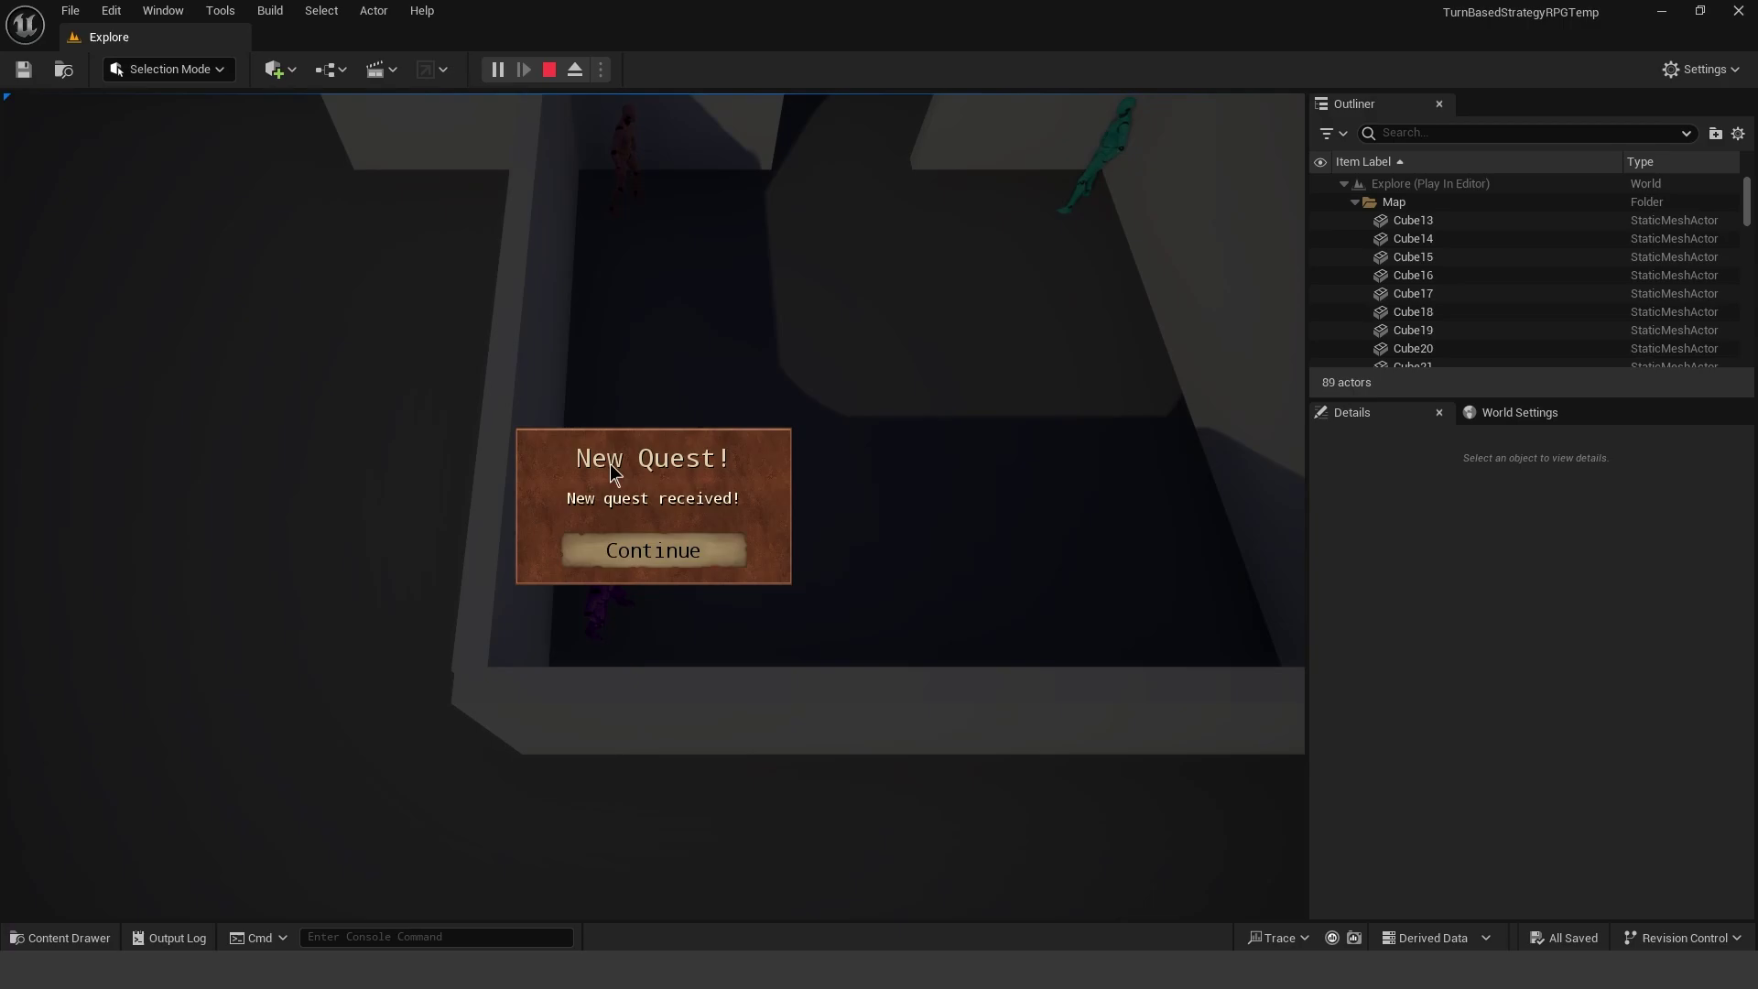
left_click(665, 548)
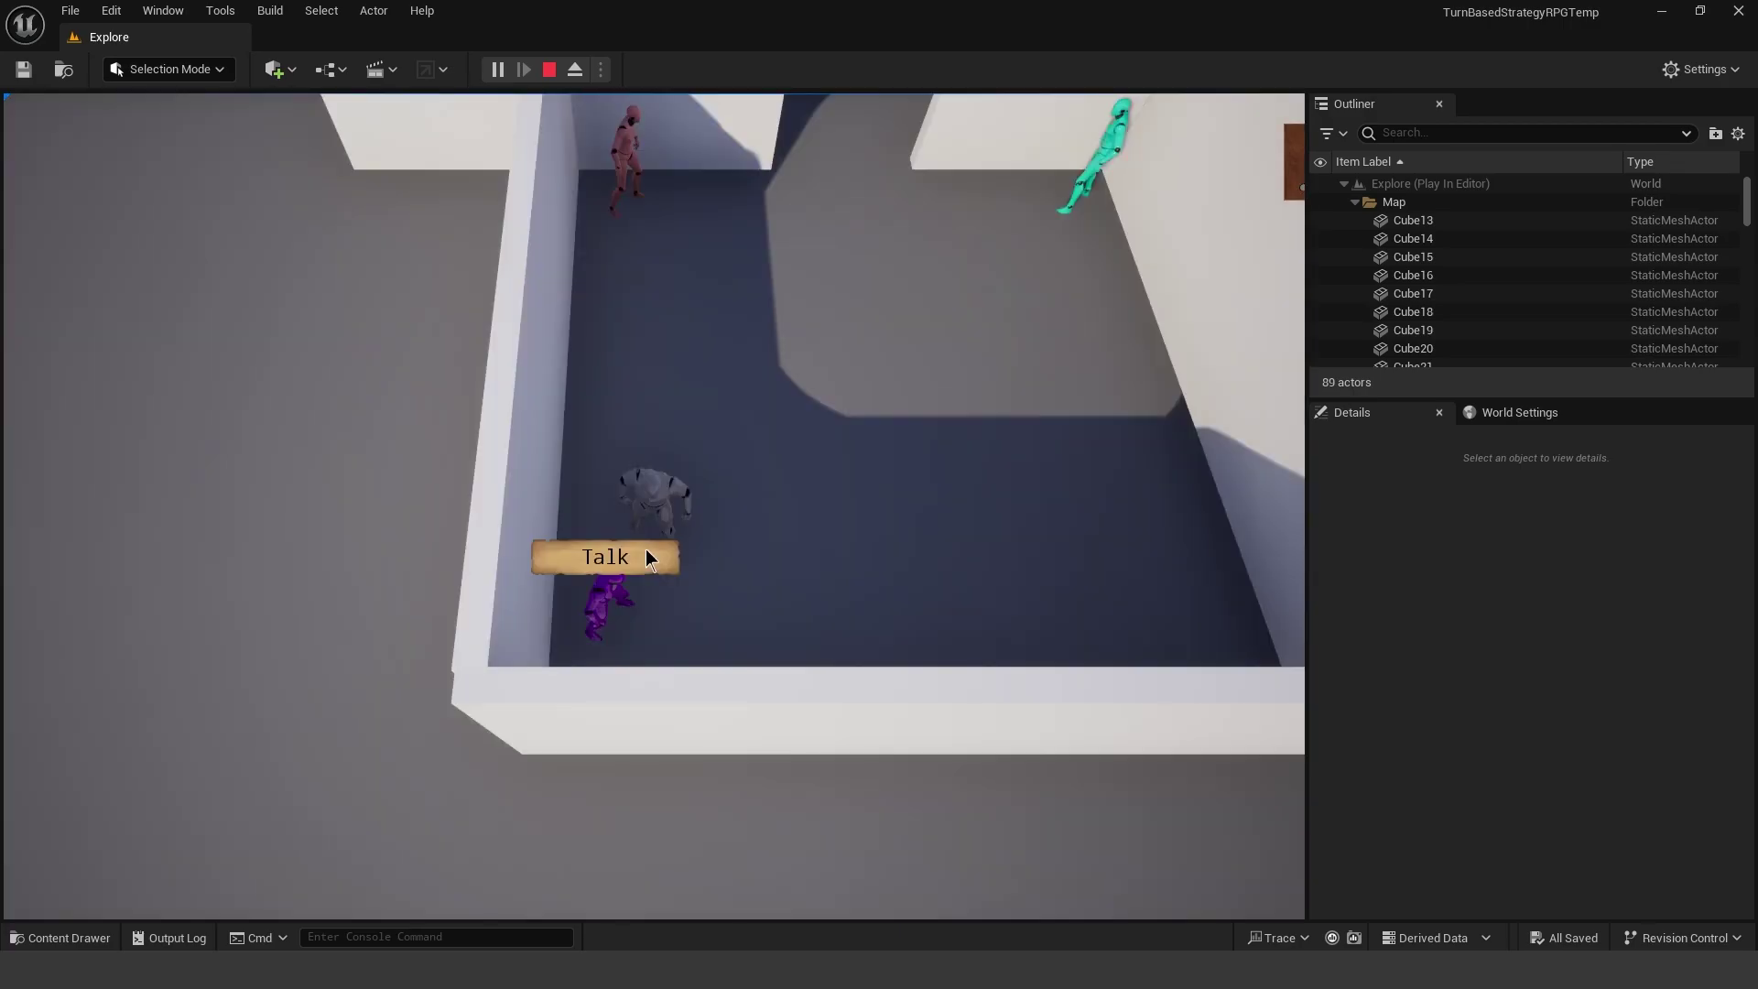
left_click(996, 419)
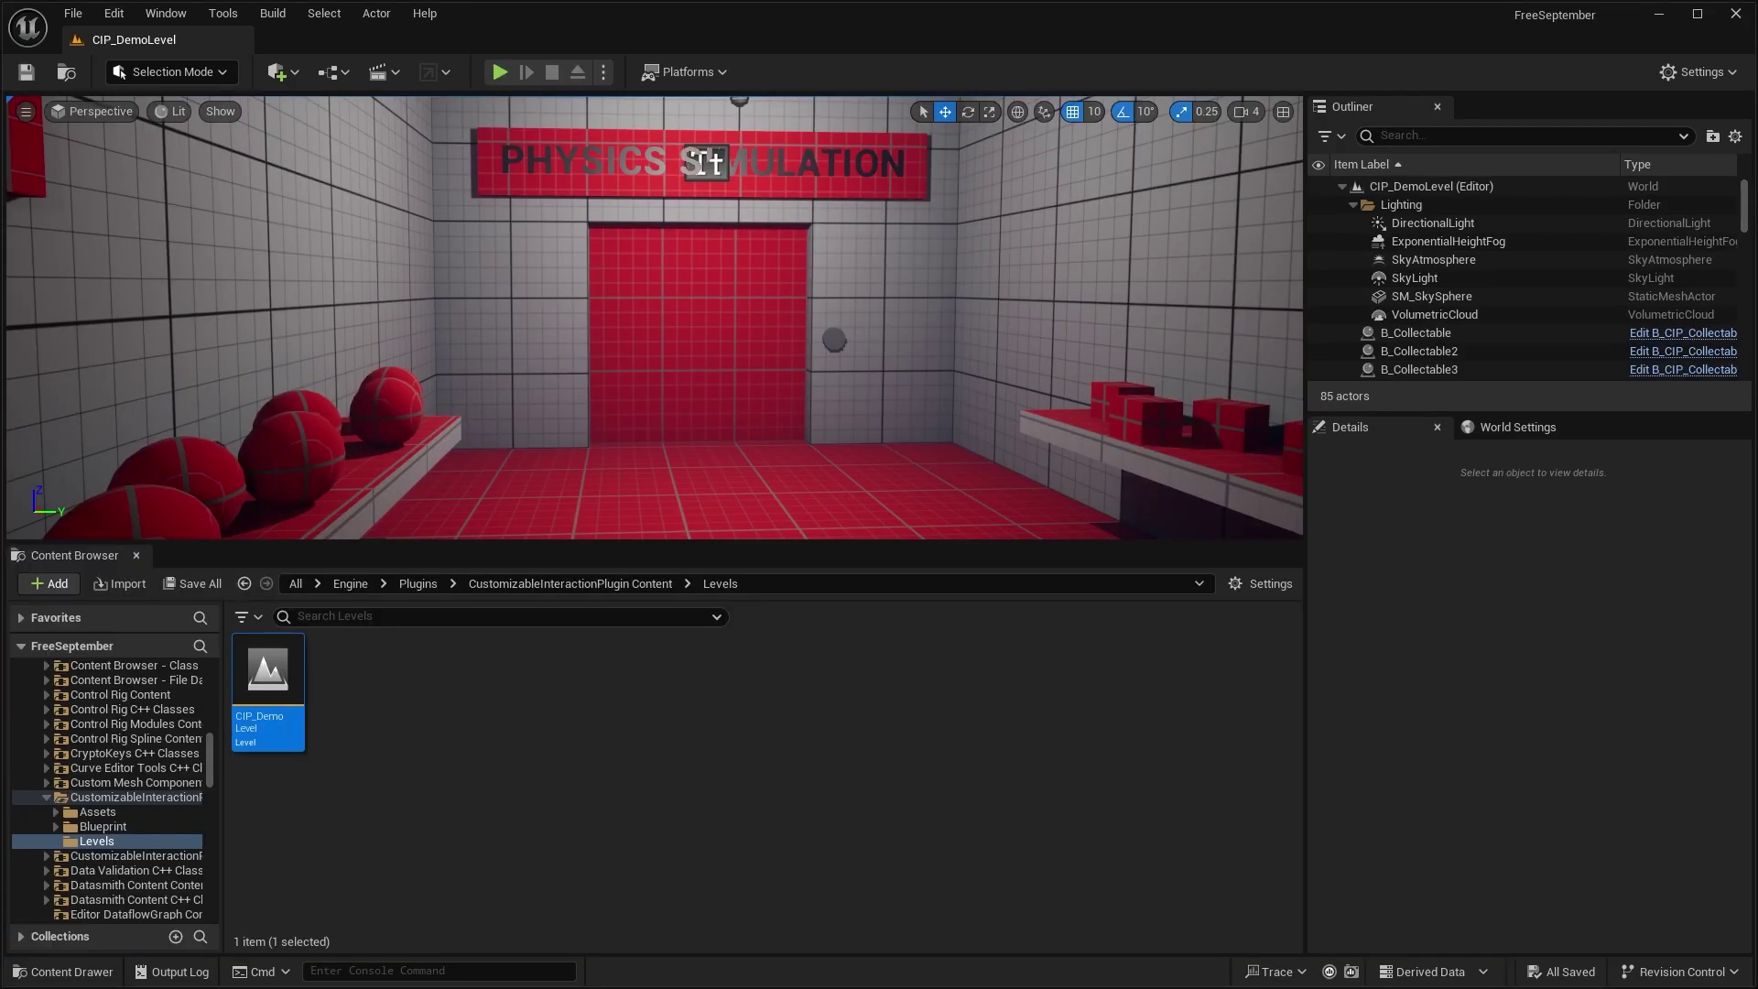
Search the project's plugin list for "intera" to locate CustomizableInteractionPlugin
left_click(418, 583)
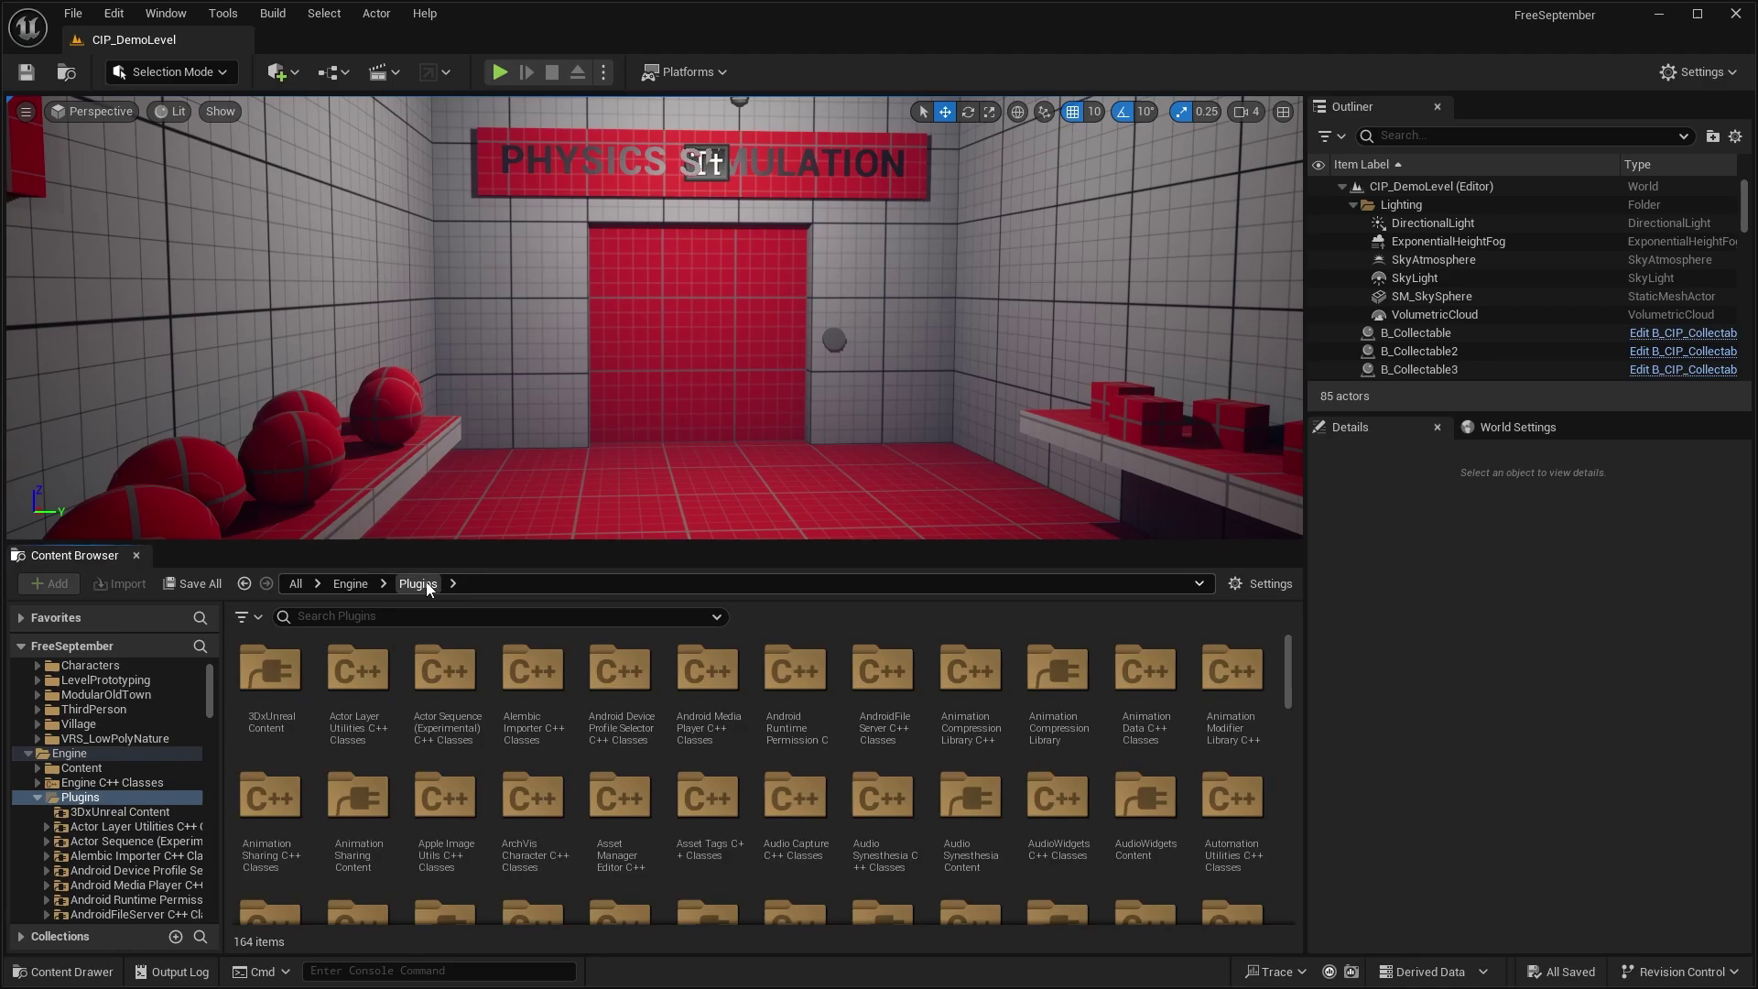
left_click(244, 583)
left_click(113, 13)
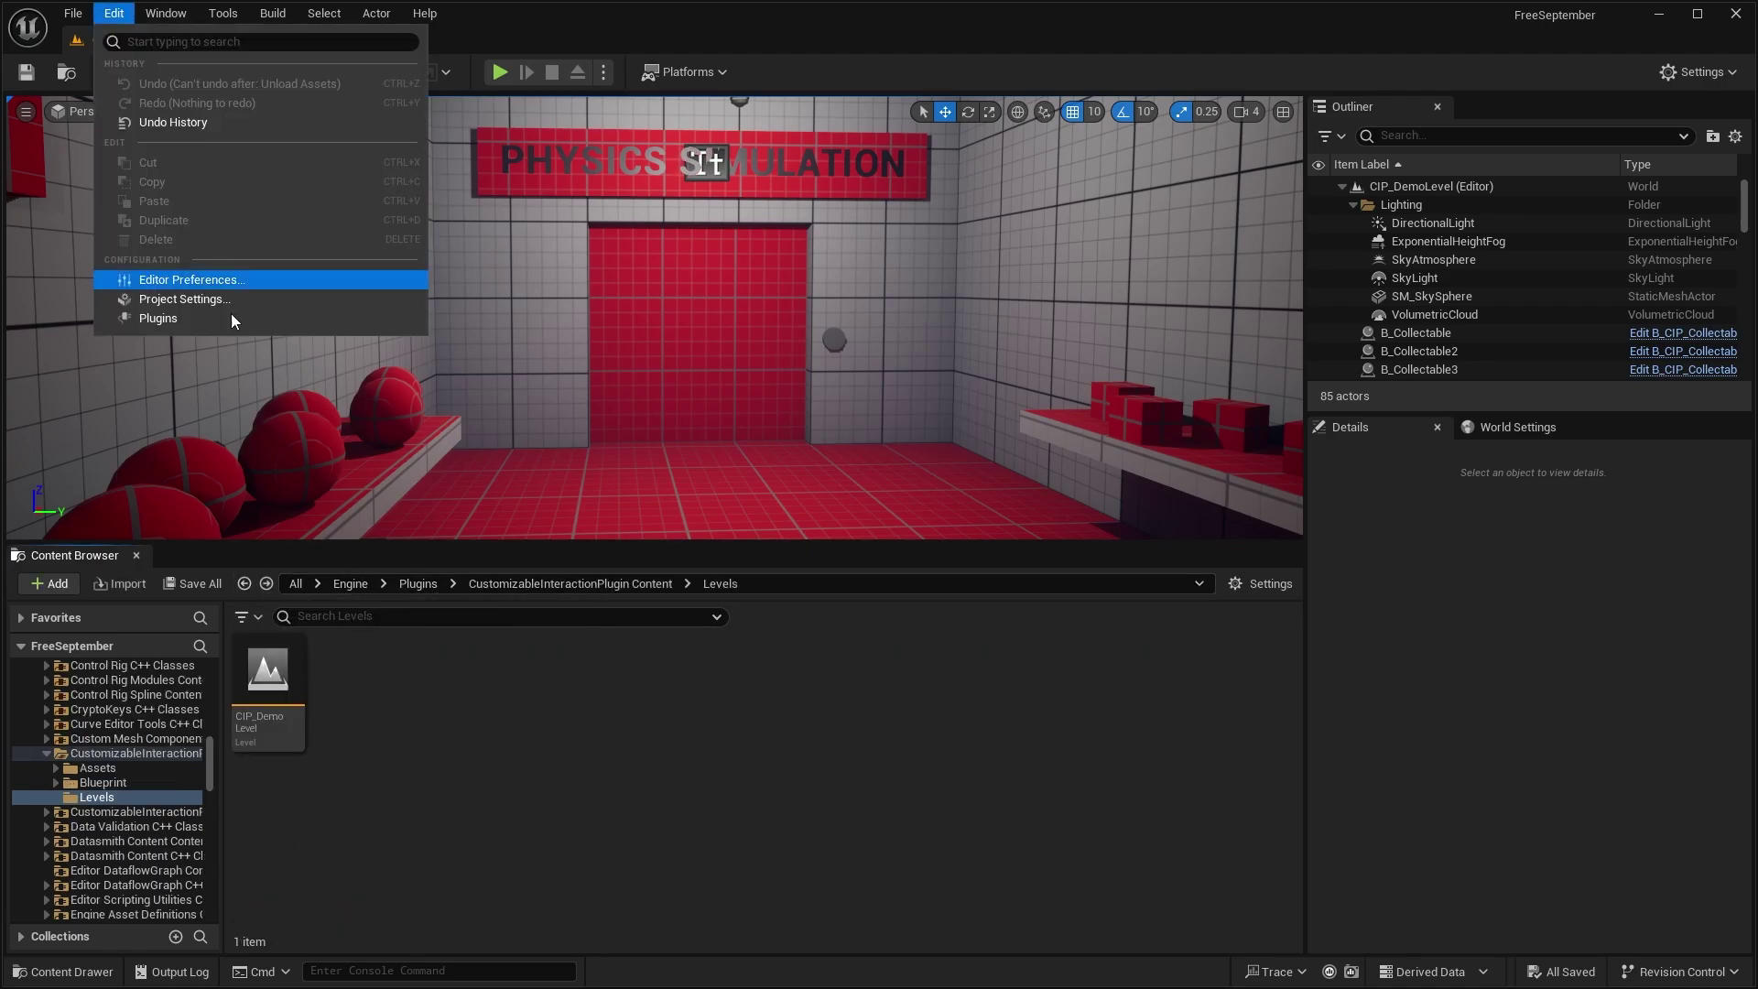
left_click(209, 312)
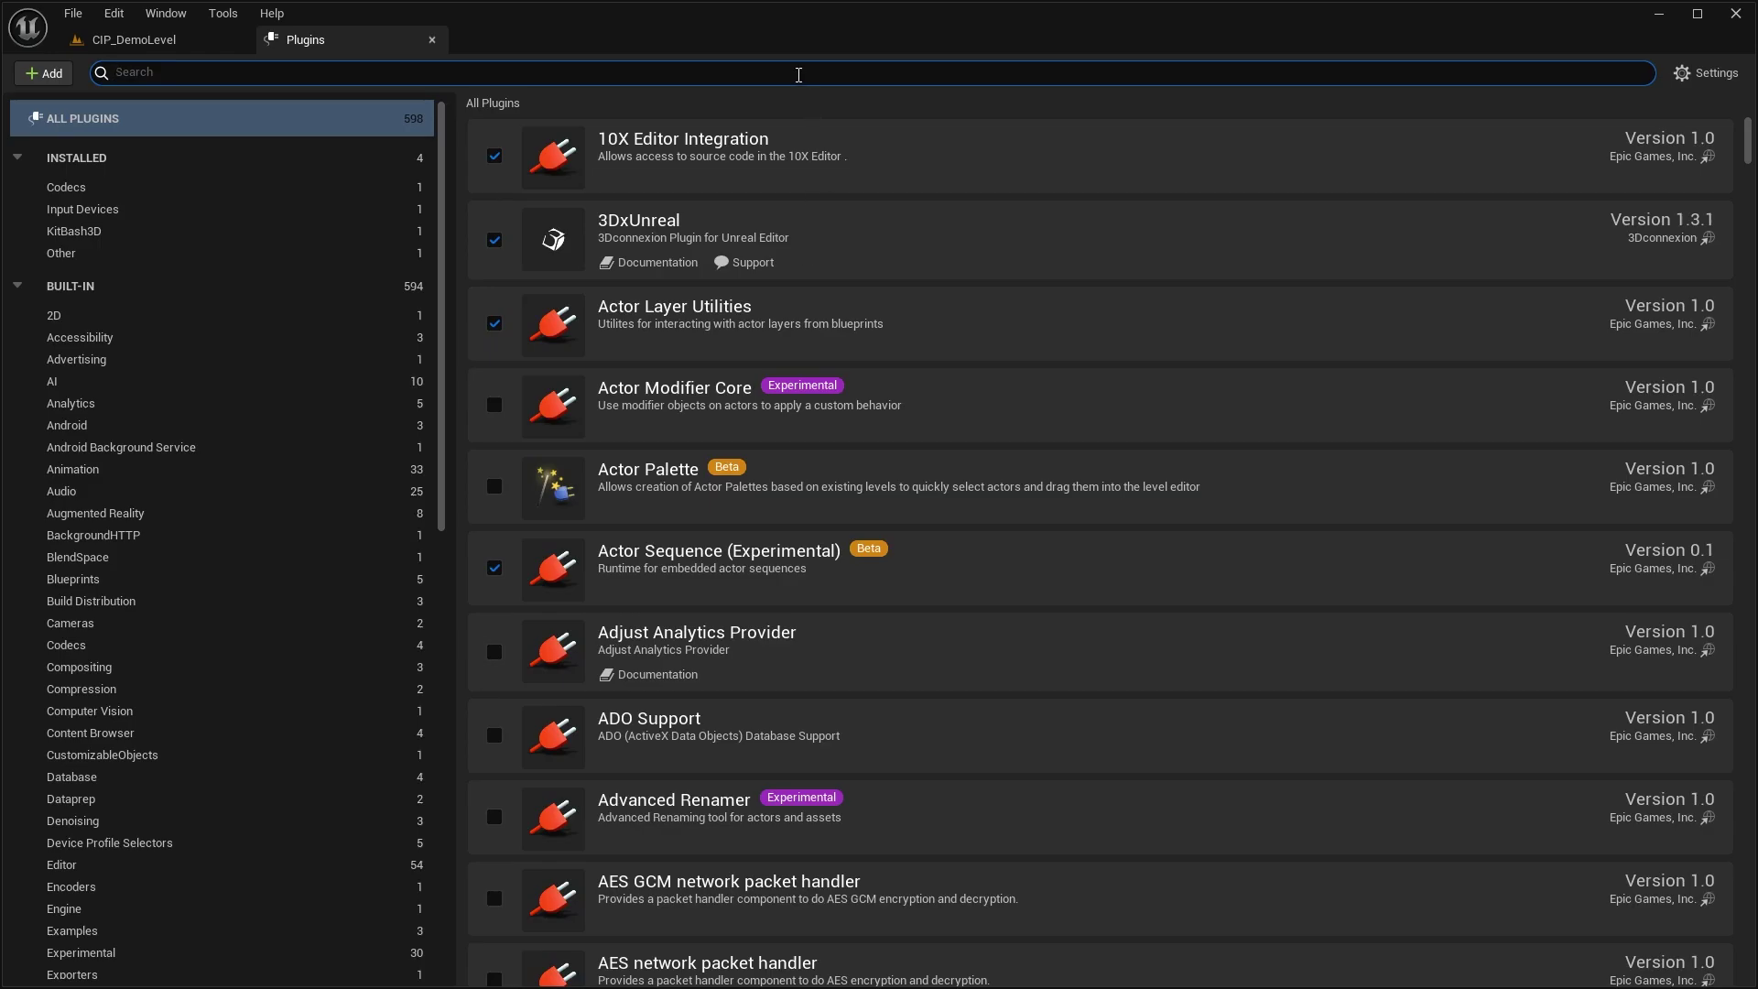
left_click(798, 74)
type("intera")
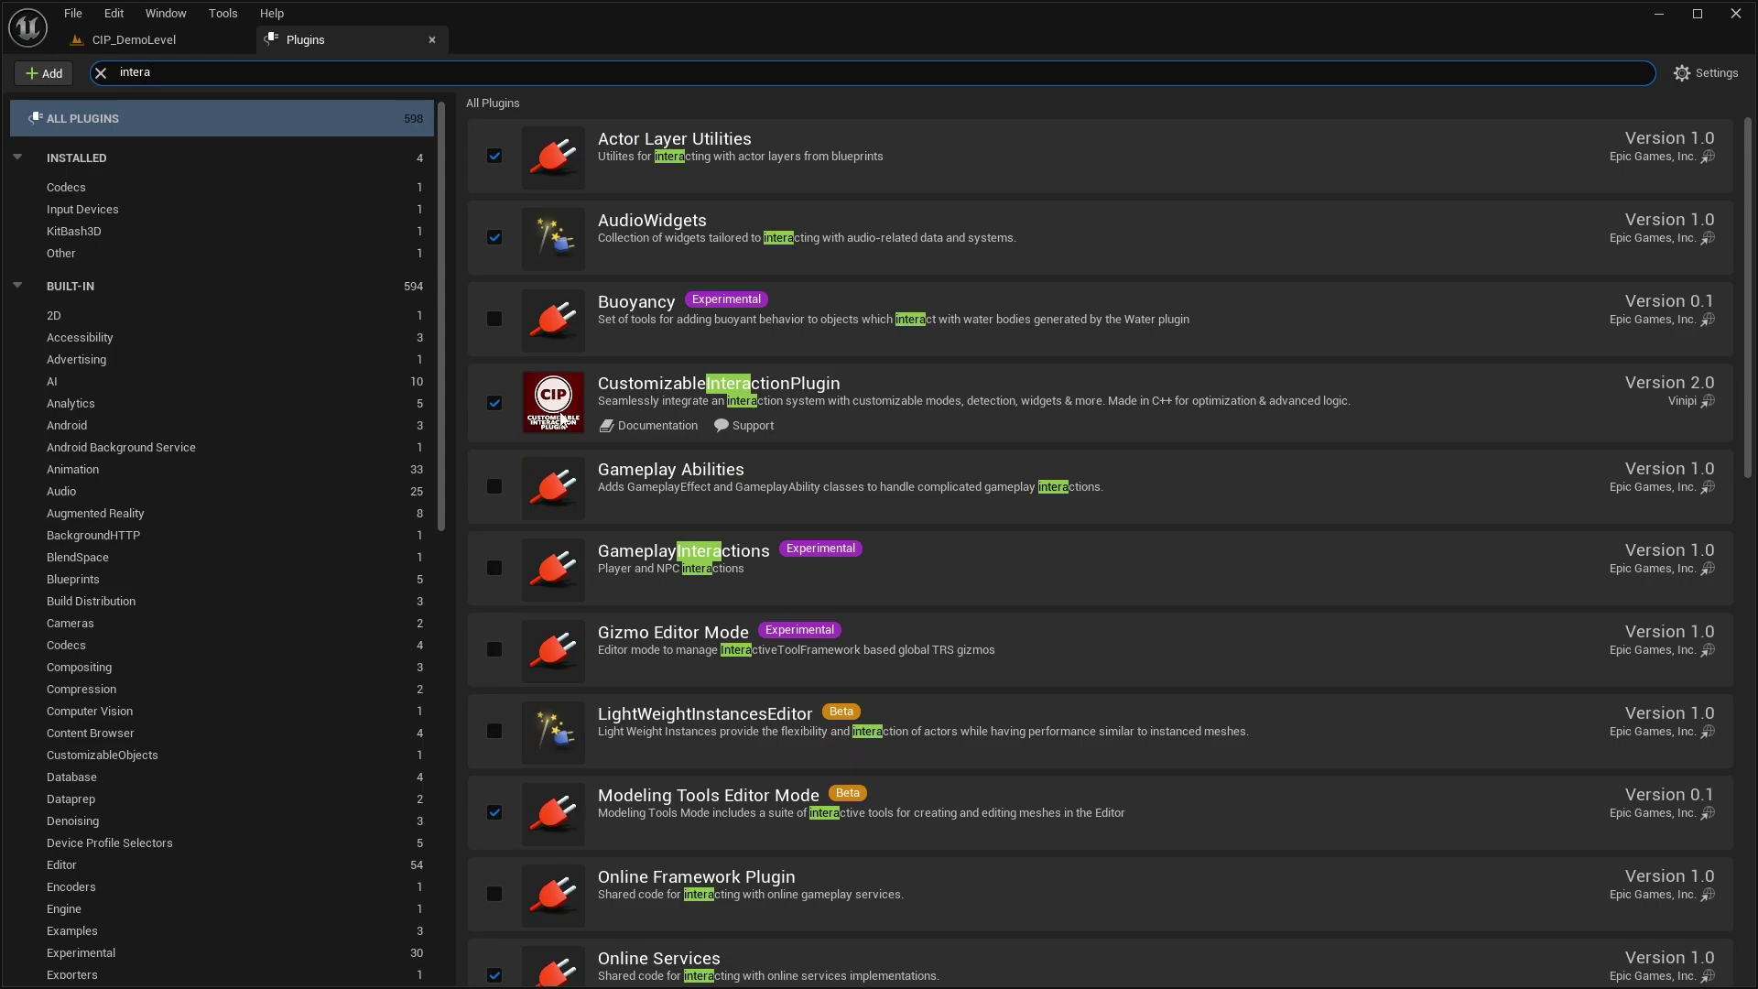
Return to CIP_DemoLevel, show the collapsed engine Plugins folder, and display the content view options including Show Plugin Content
left_click(140, 39)
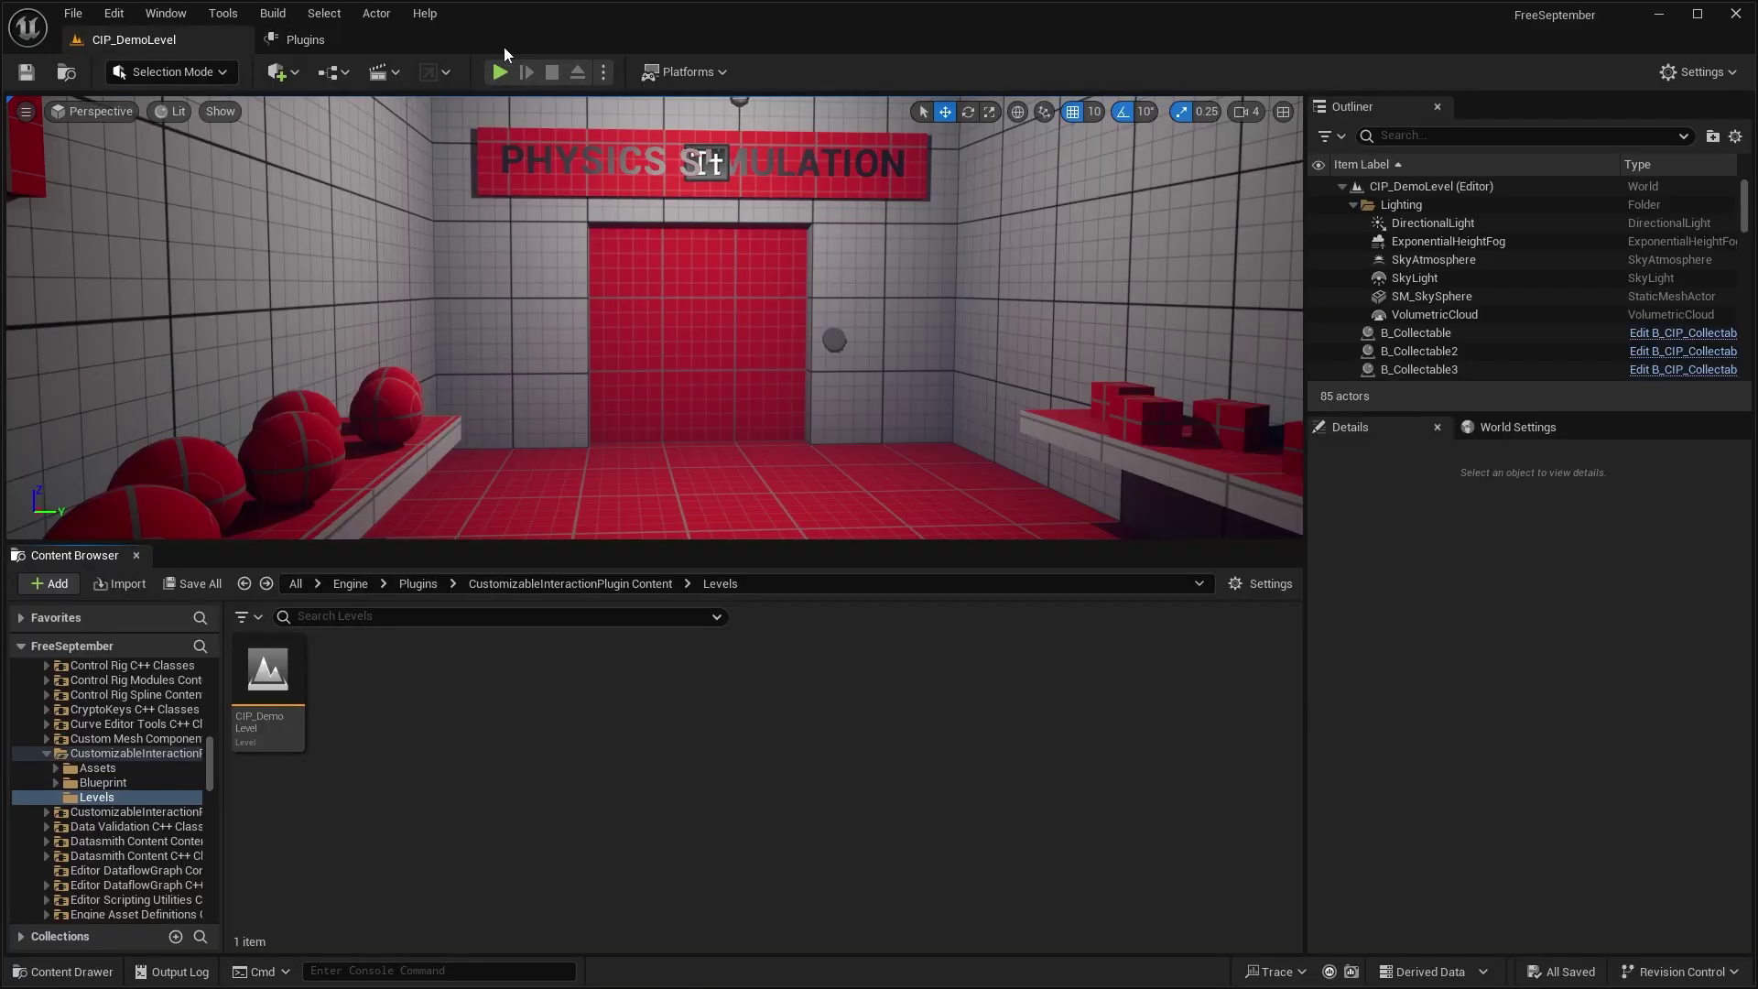
scroll(115, 782, "up", 10)
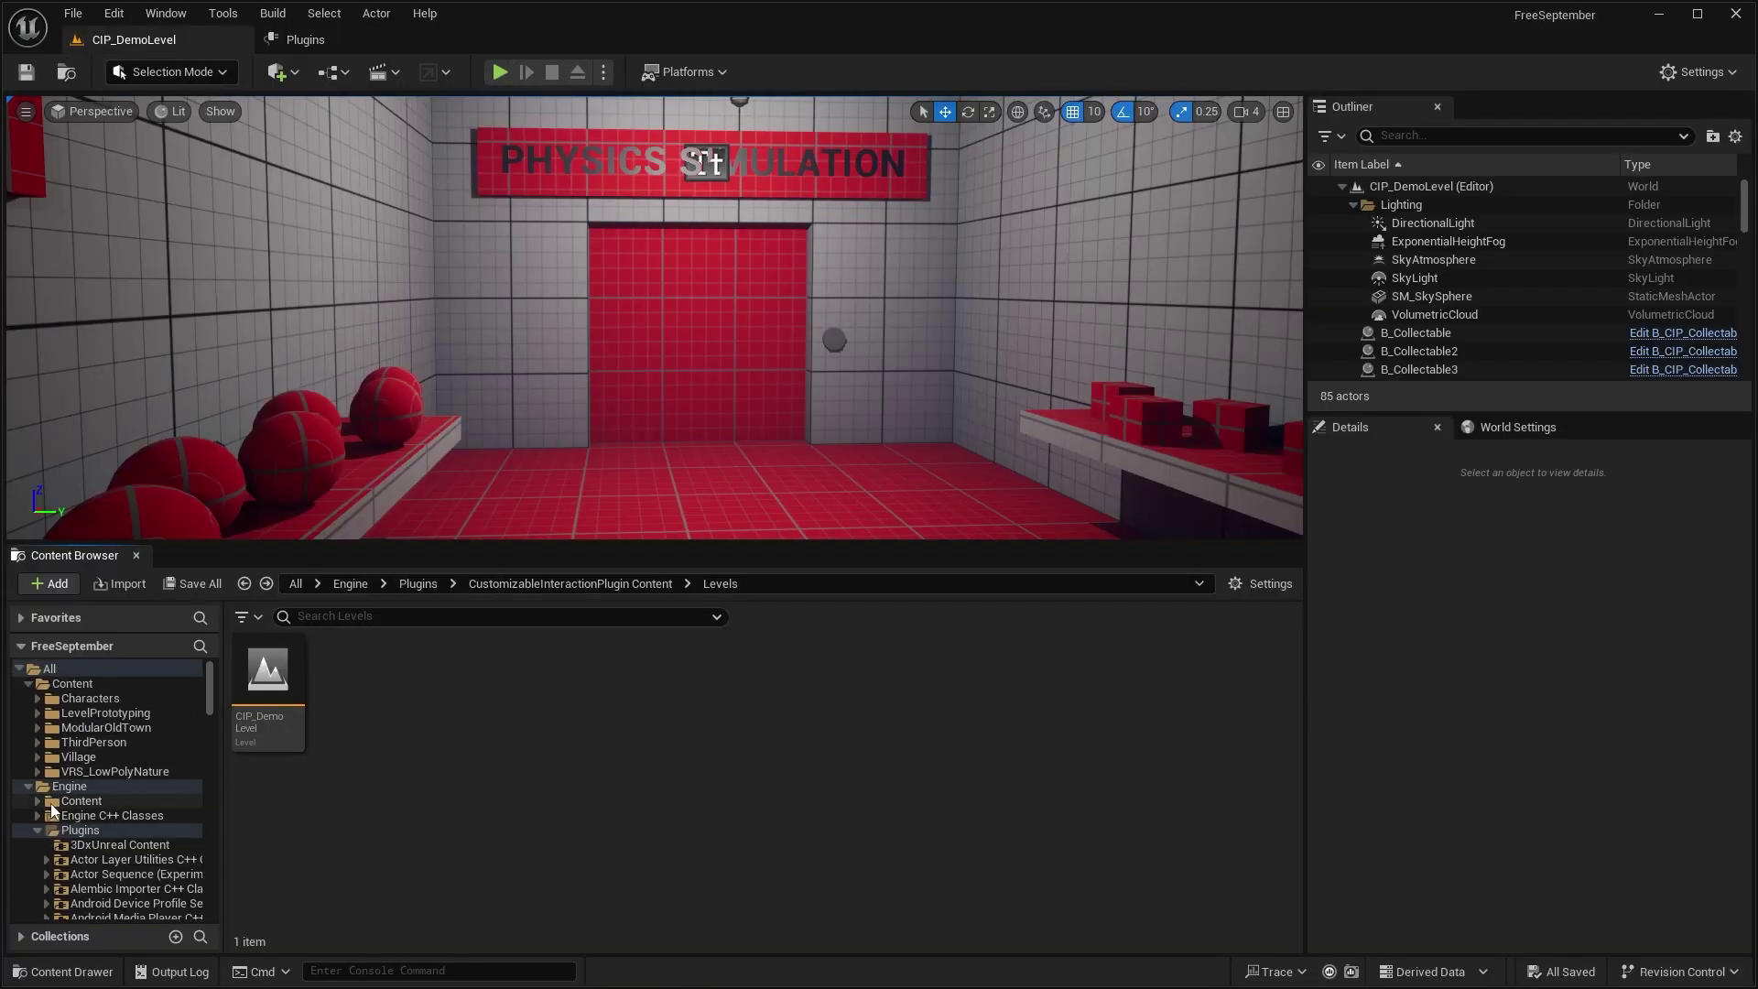
left_click(35, 832)
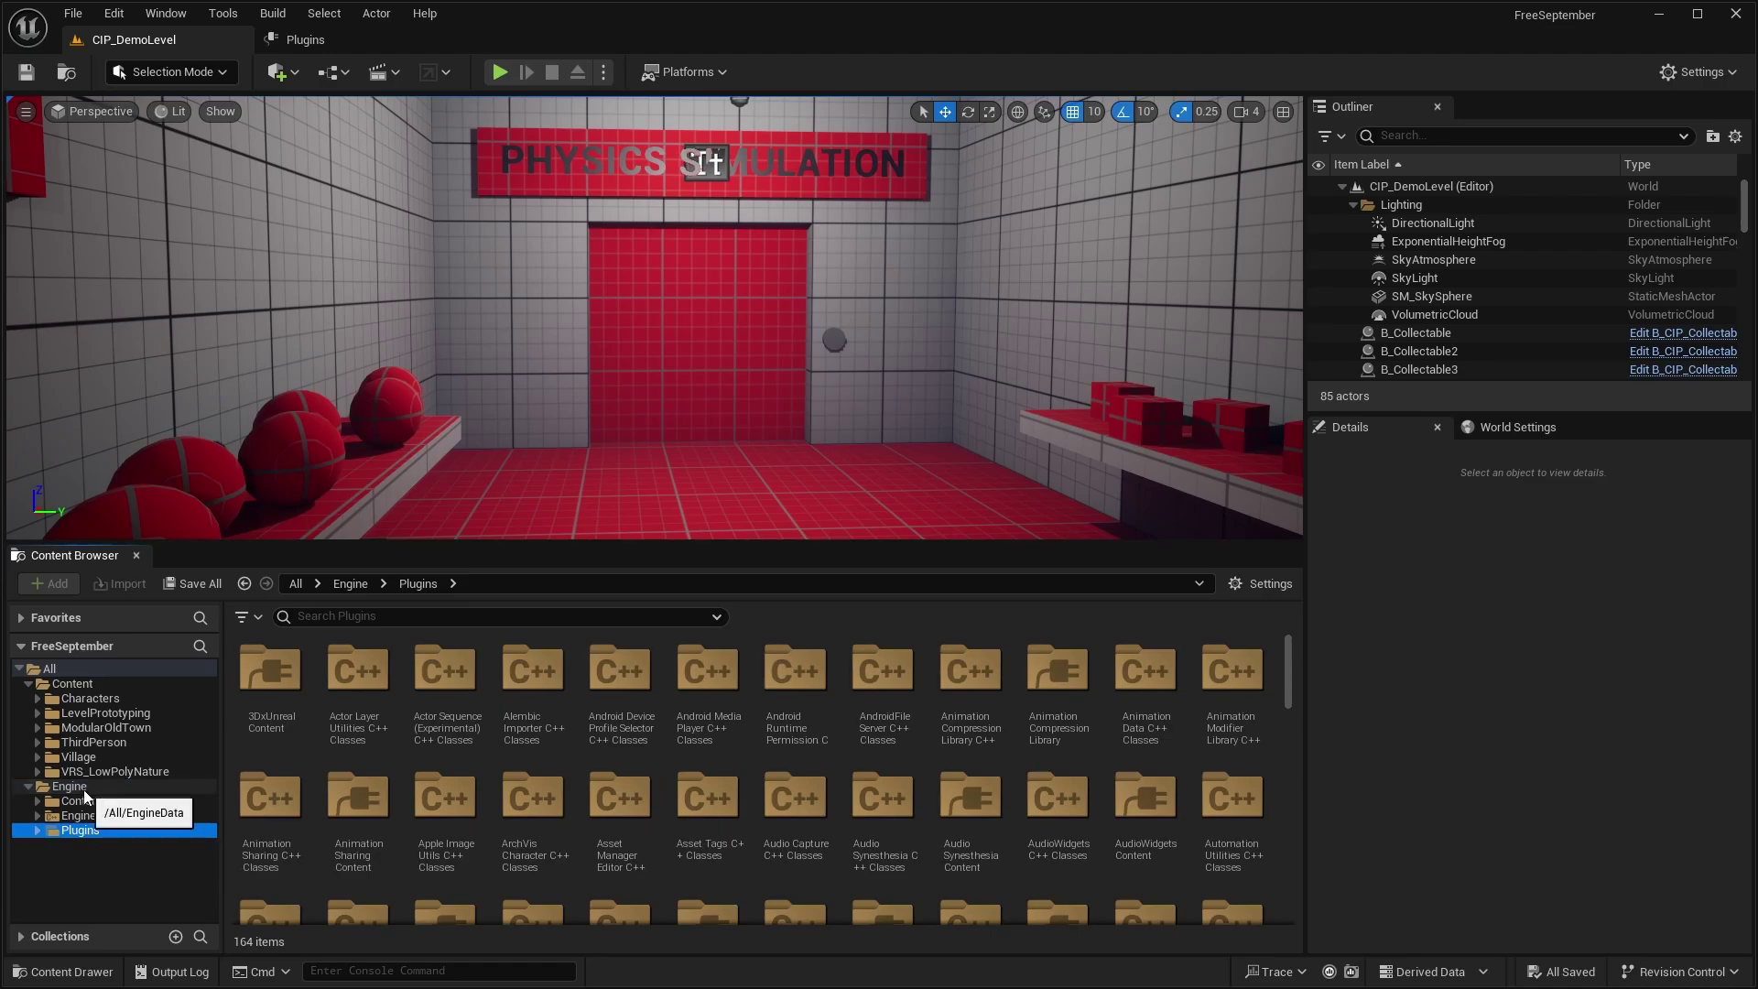
left_click(1262, 582)
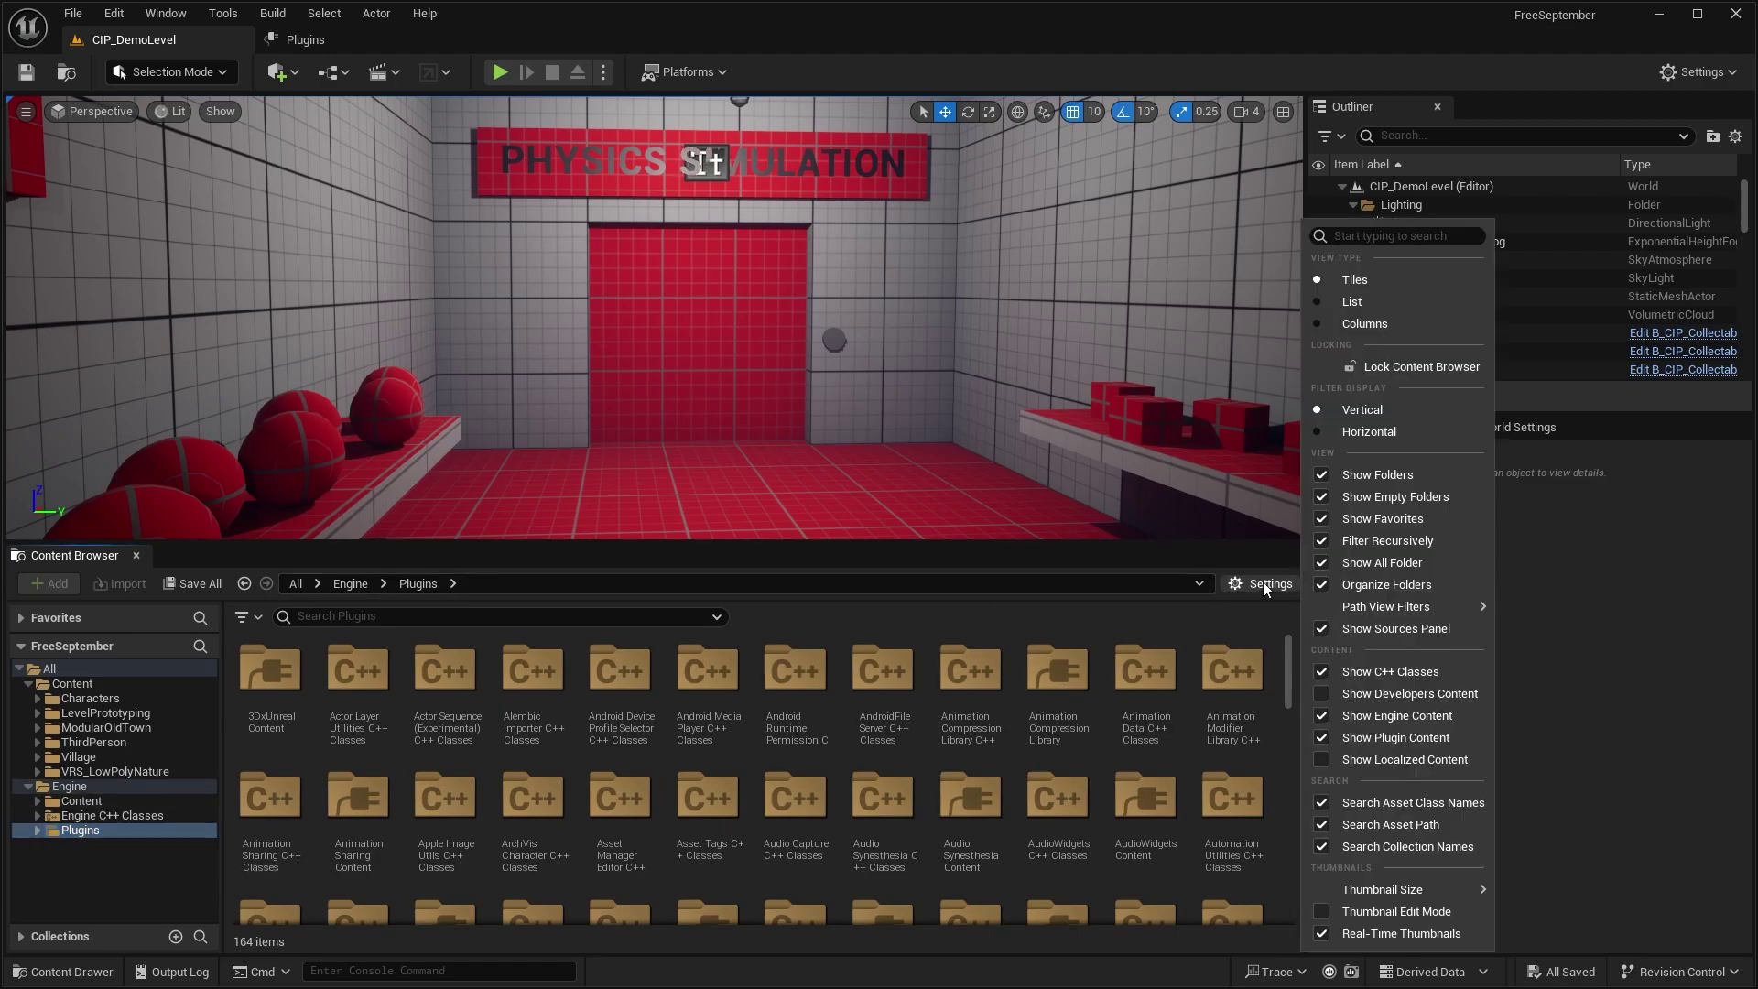
left_click(1264, 584)
left_click(1282, 586)
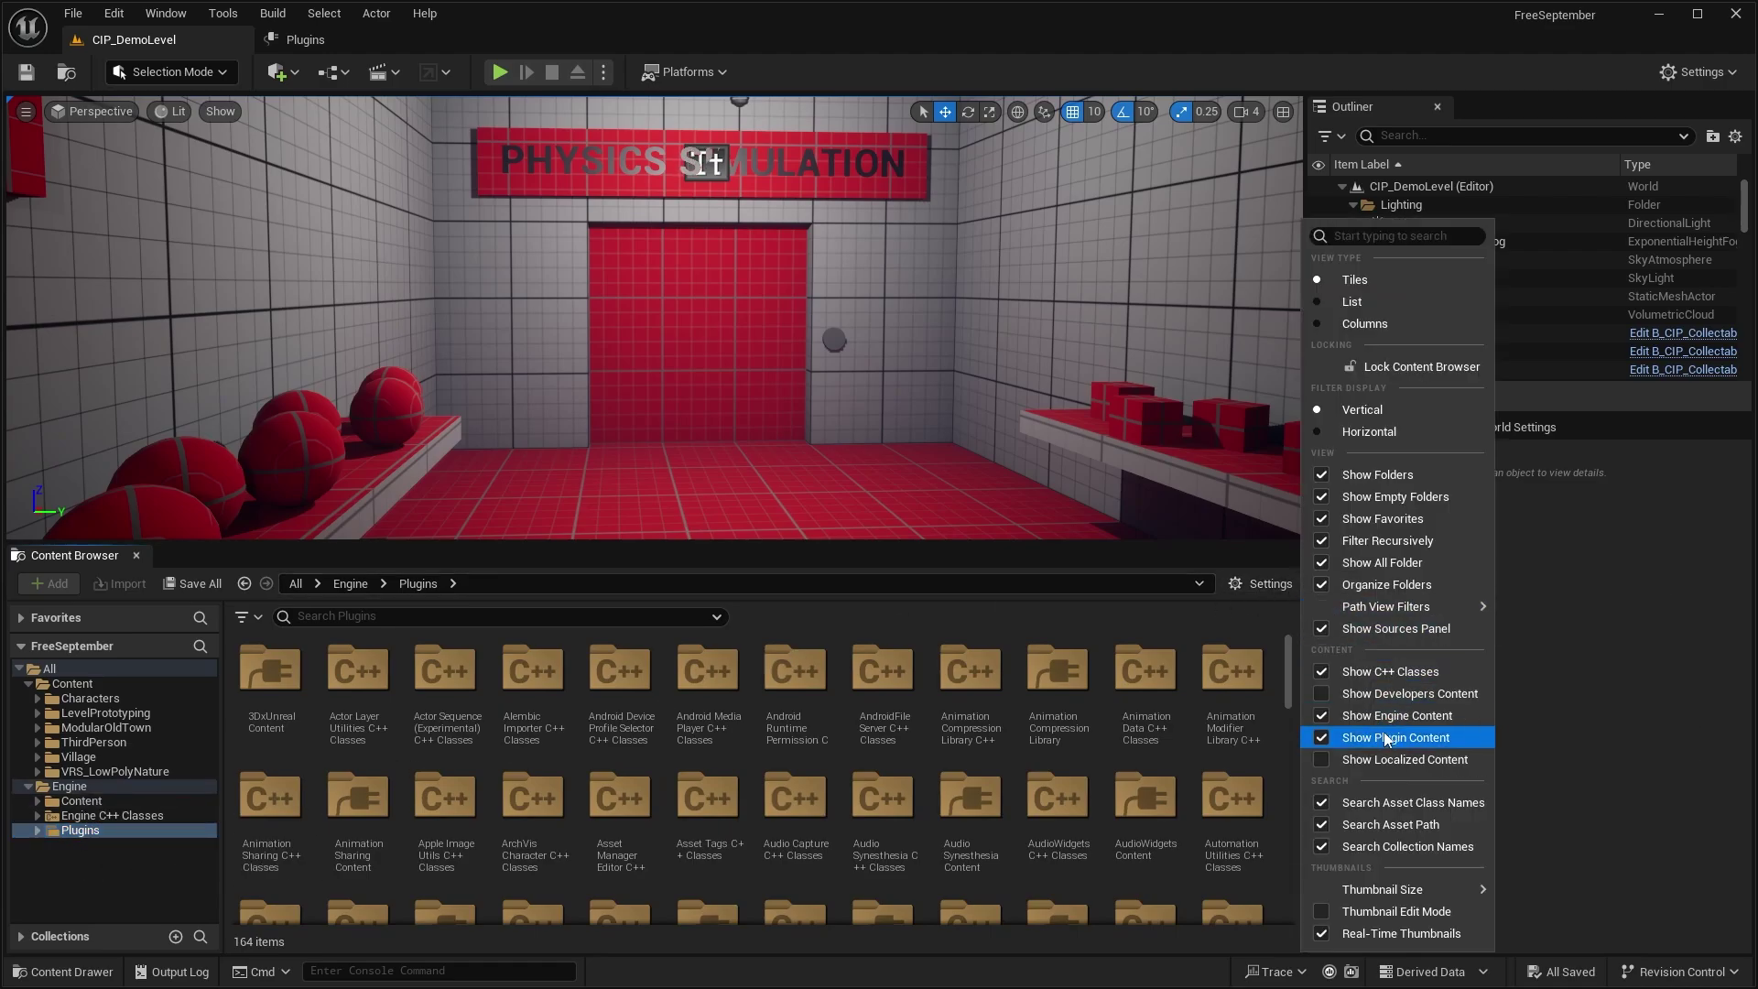
Search the engine's Plugins folder for "interact" and select the CIP_DemoLevel asset among the results
left_click(483, 616)
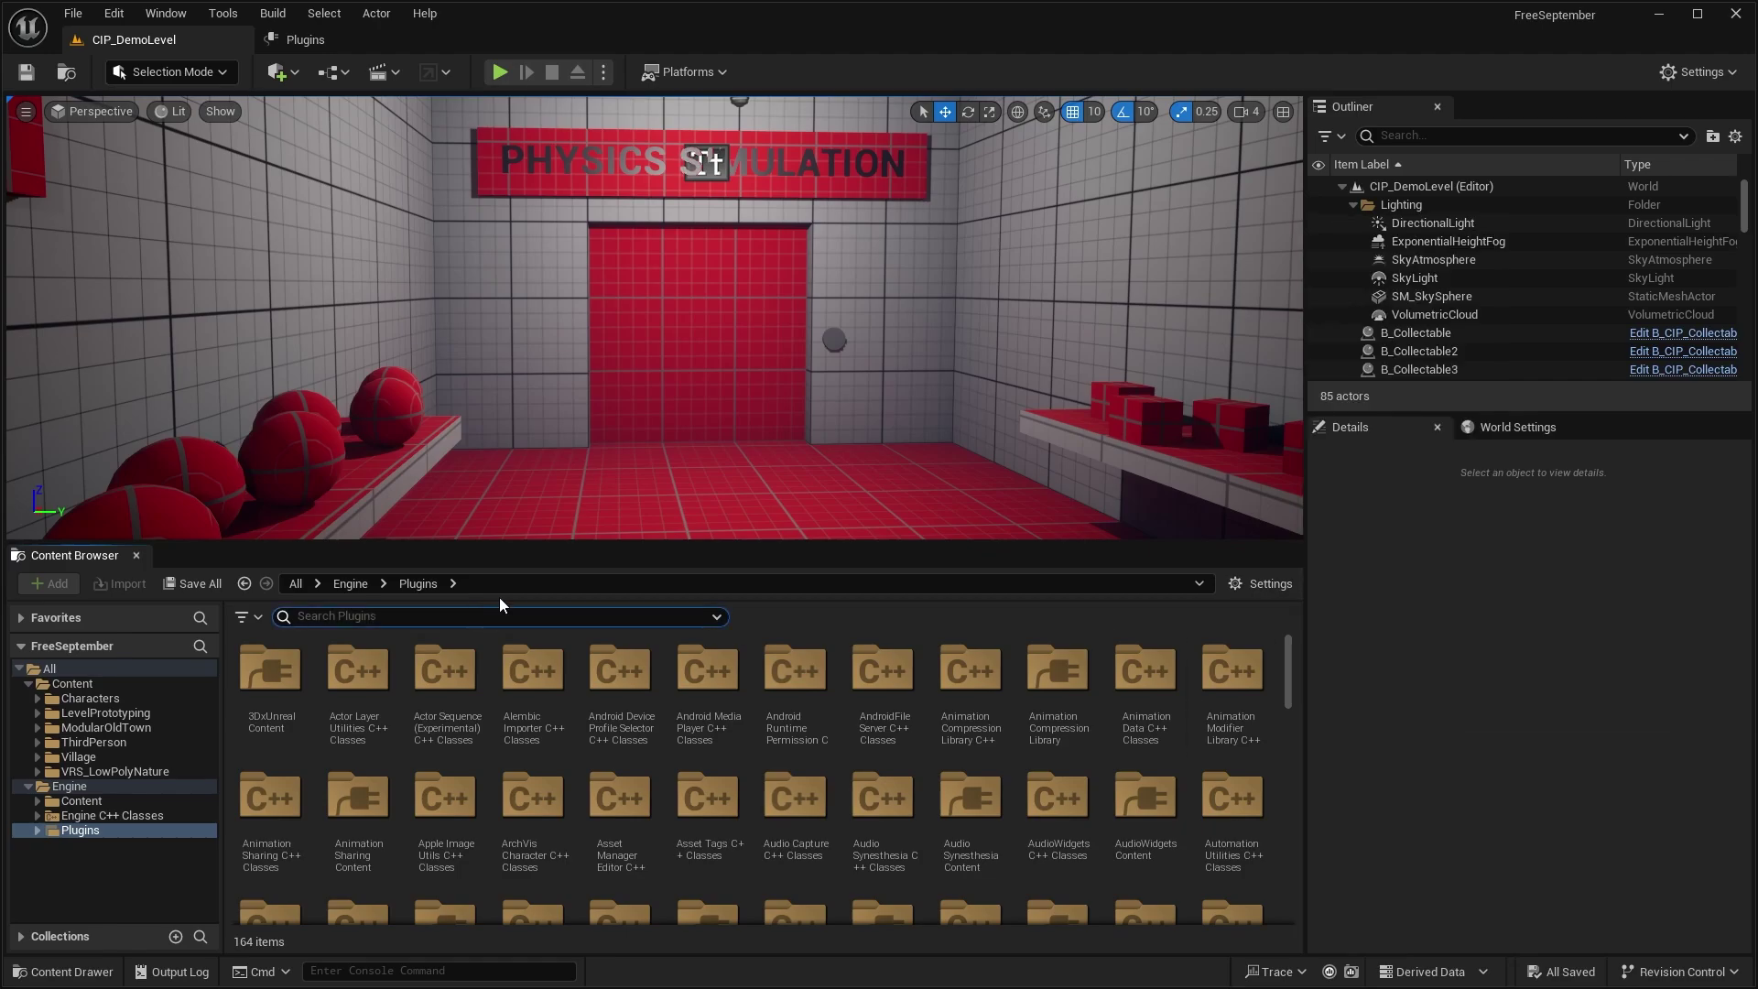
type("interact")
left_click(715, 673)
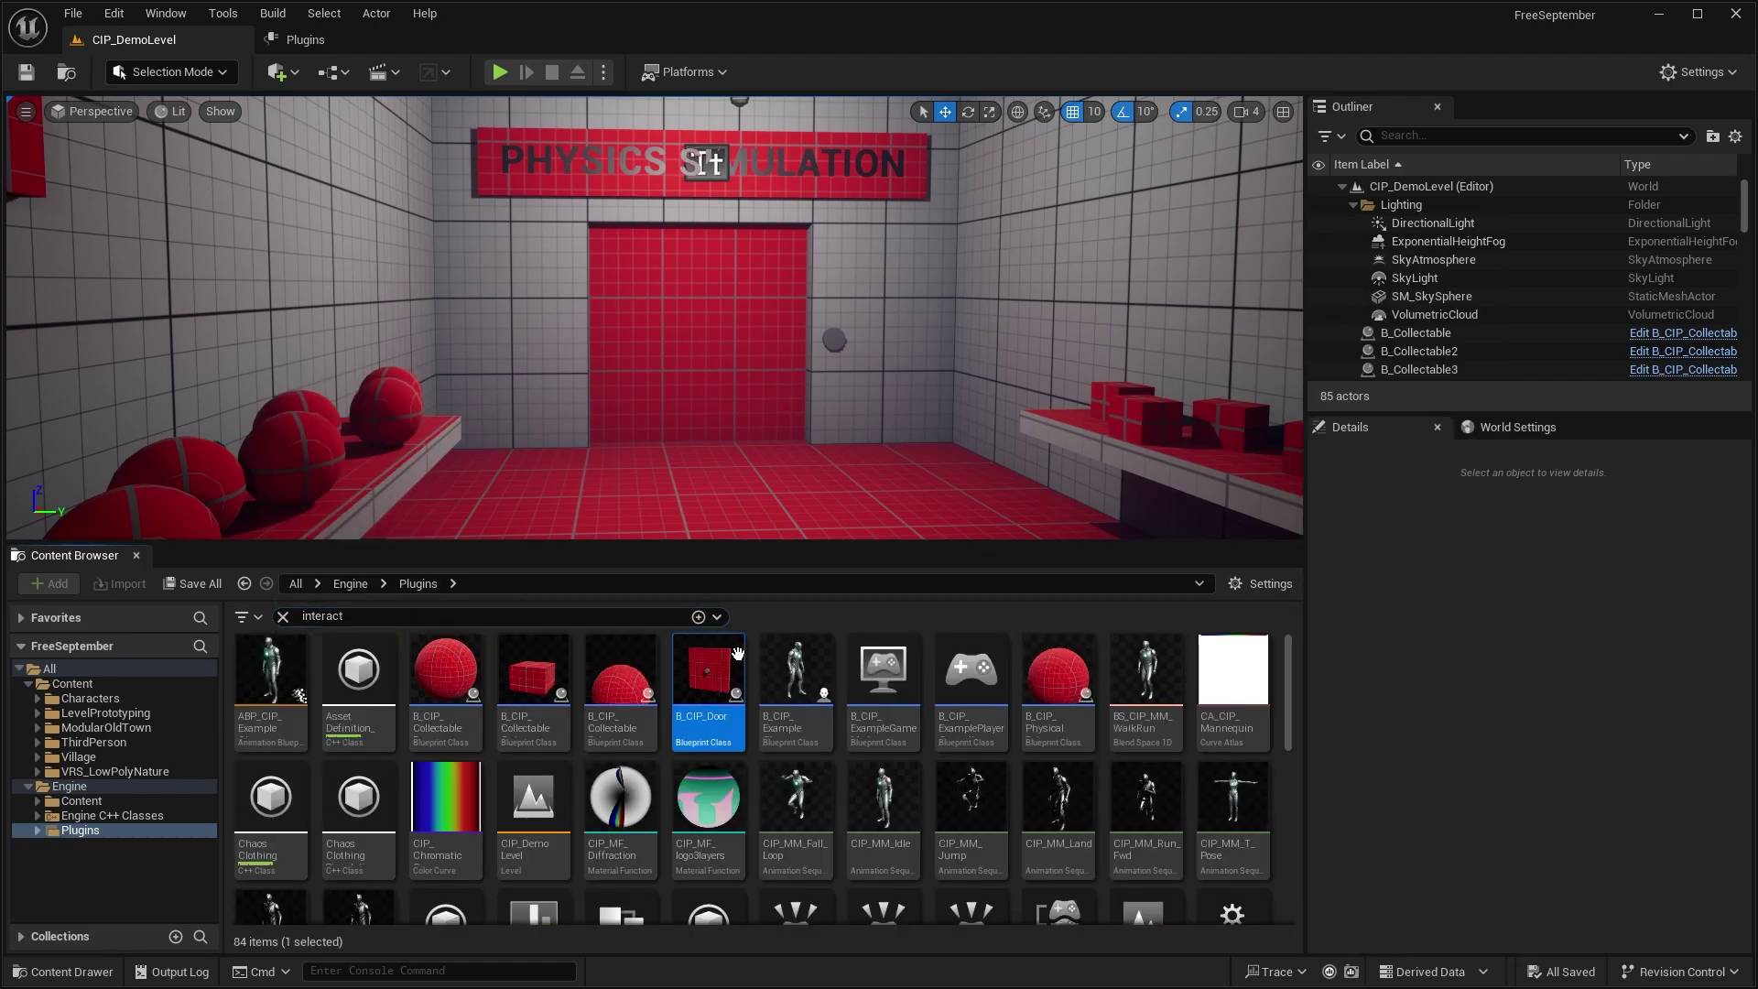
scroll(793, 732, "down", 1)
scroll(793, 732, "up", 1)
right_click_drag(851, 421, 907, 427)
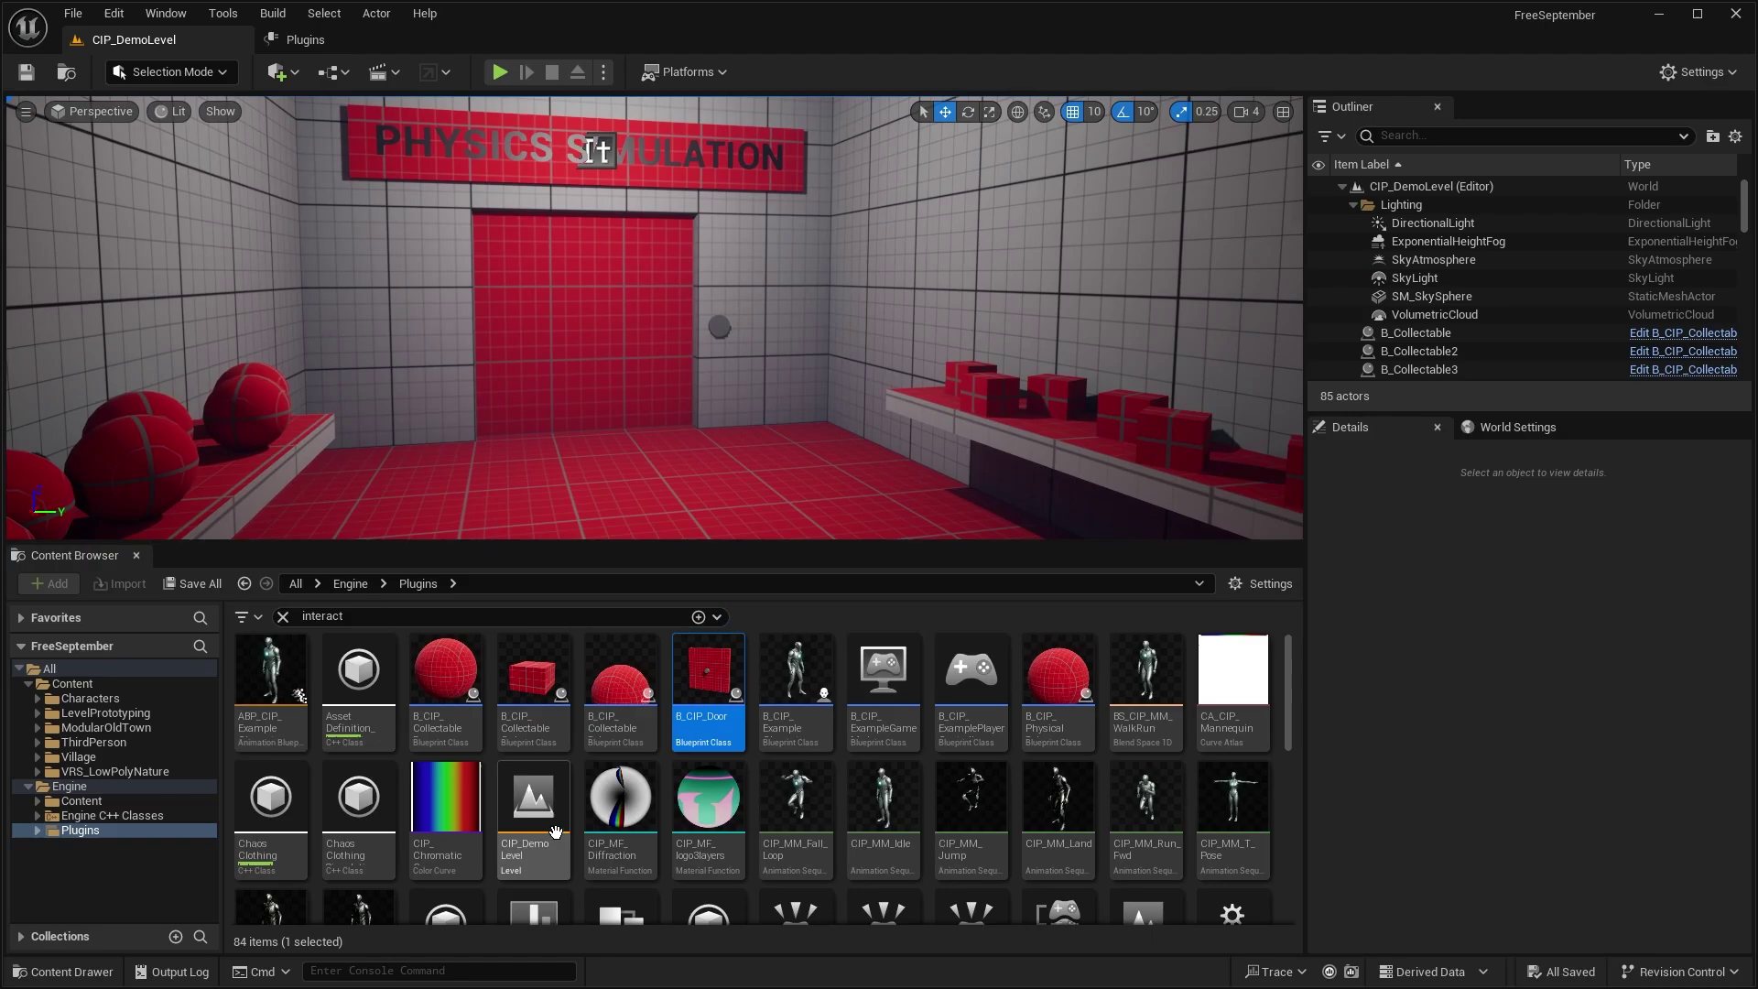
left_click(541, 834)
right_click_drag(897, 289, 847, 274)
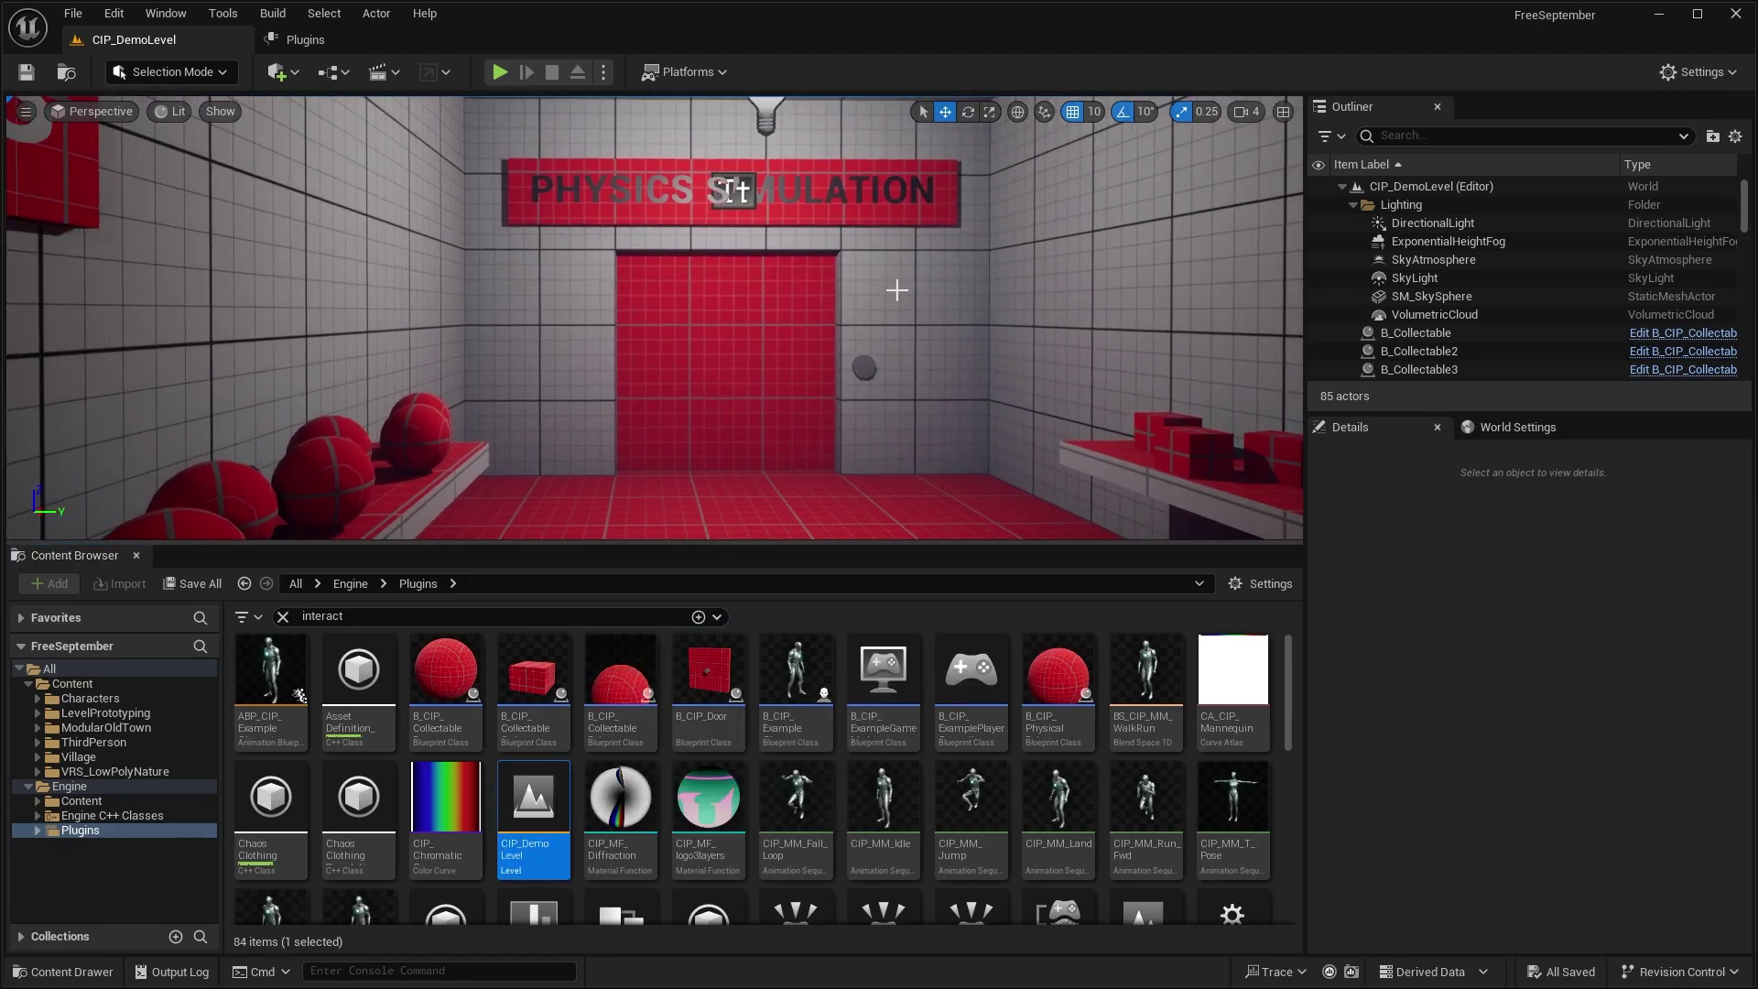
Close the Content Browser, play CIP_DemoLevel, and walk the character to the row of collectable red spheres
left_click(136, 555)
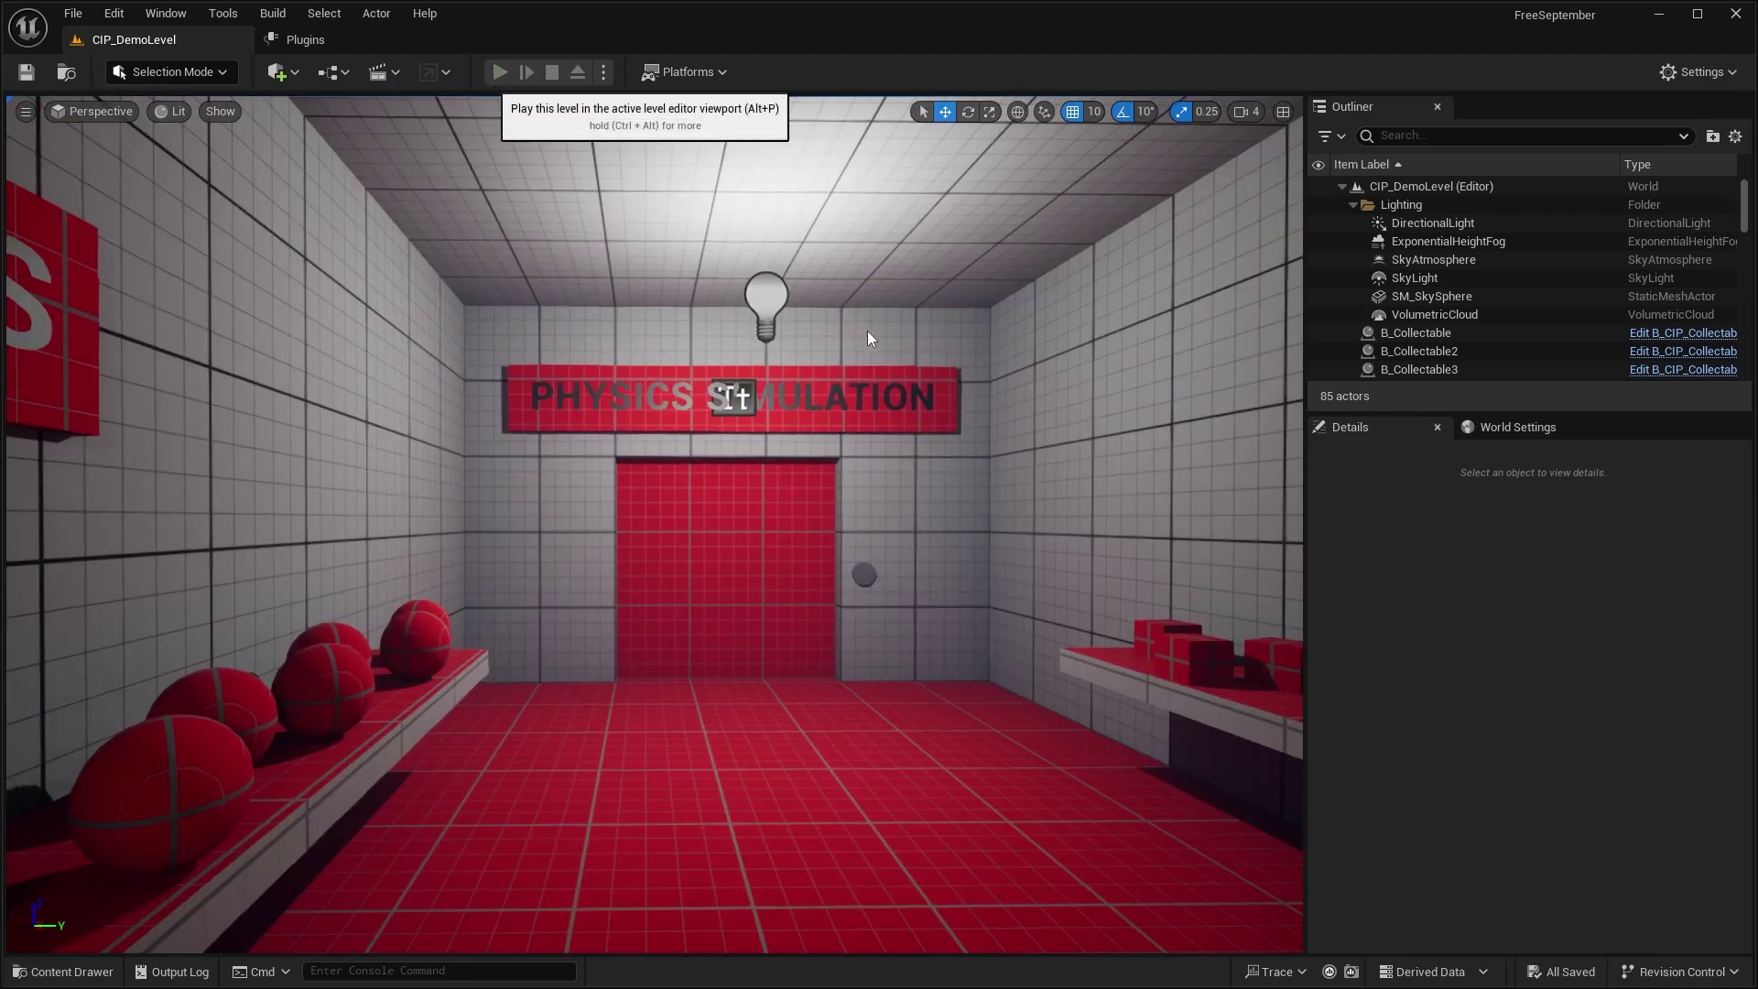
key("alt+p")
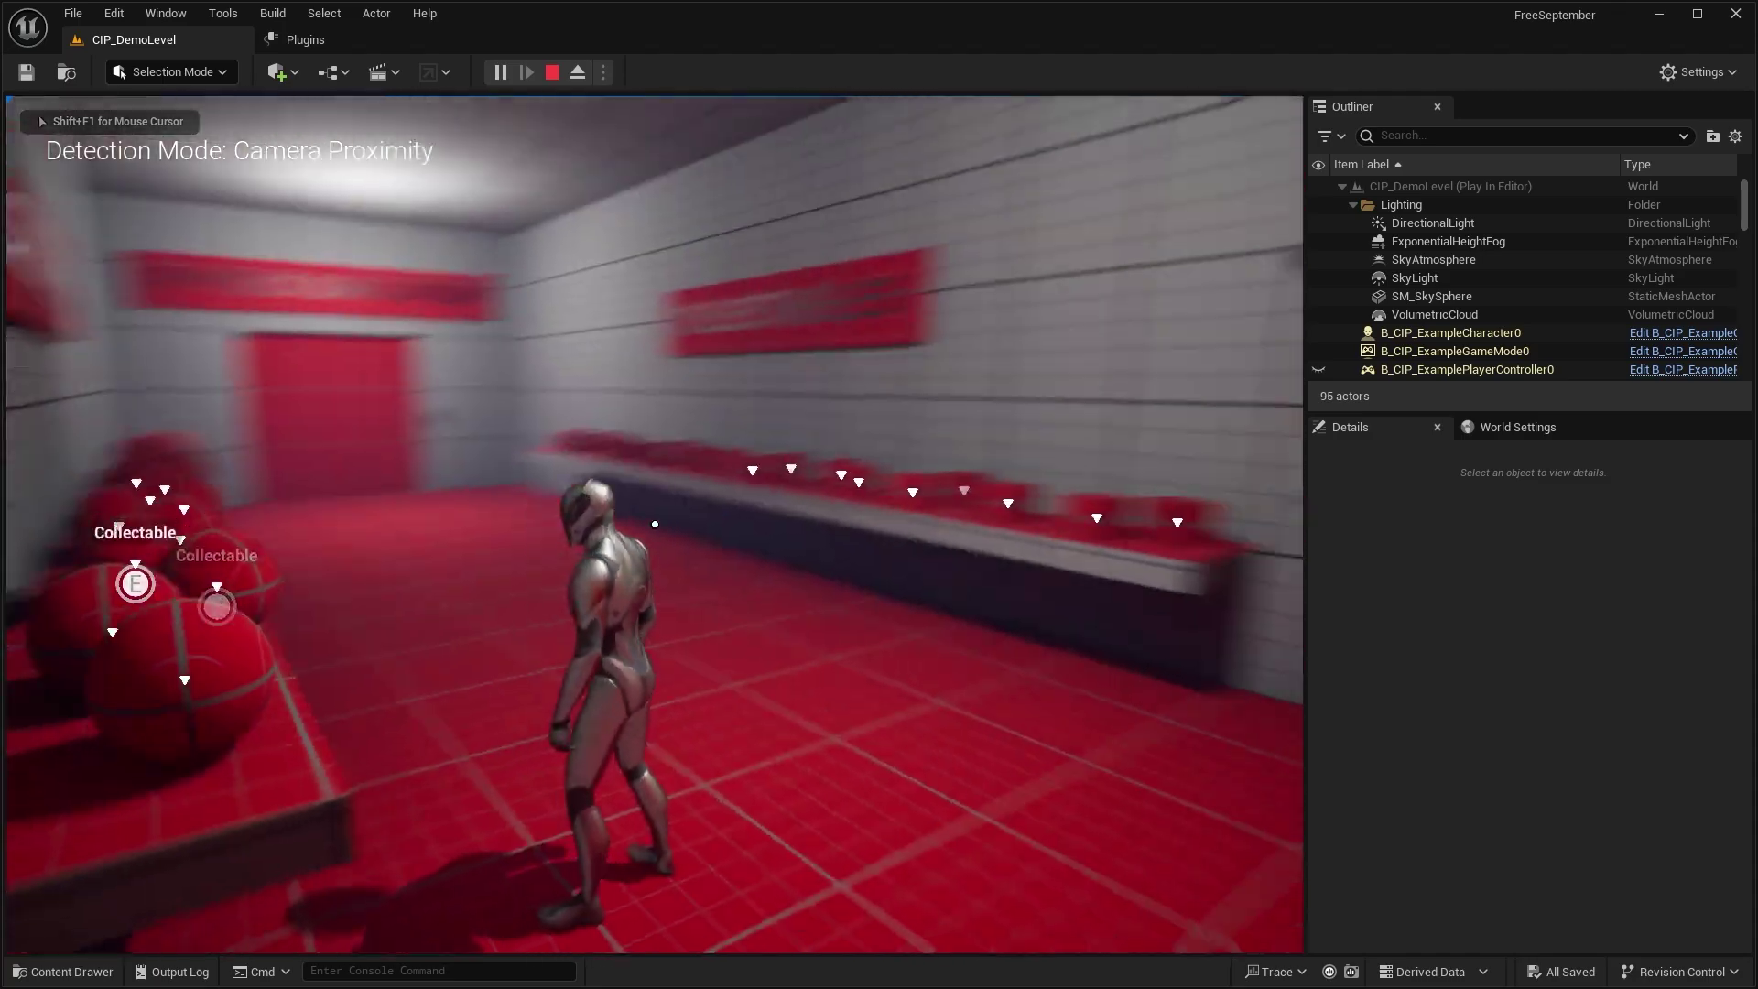
key("s")
key("w")
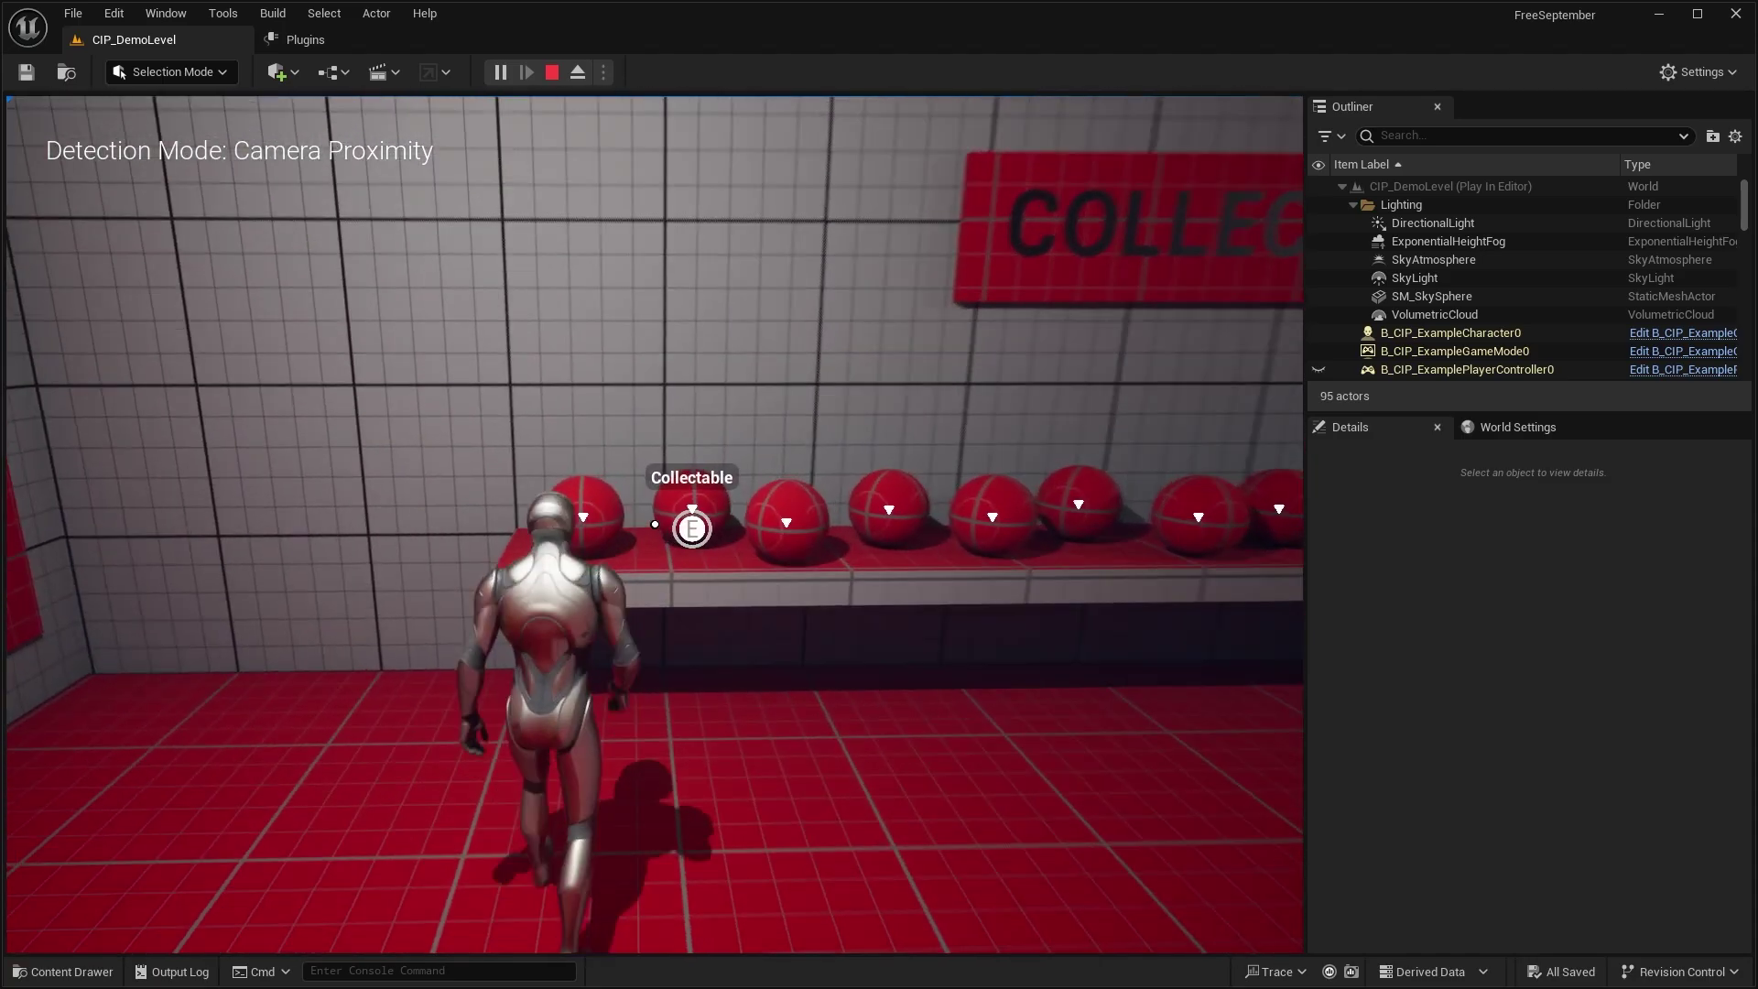
Move the character along the collectables bench and pick up several of the red spheres
key("w")
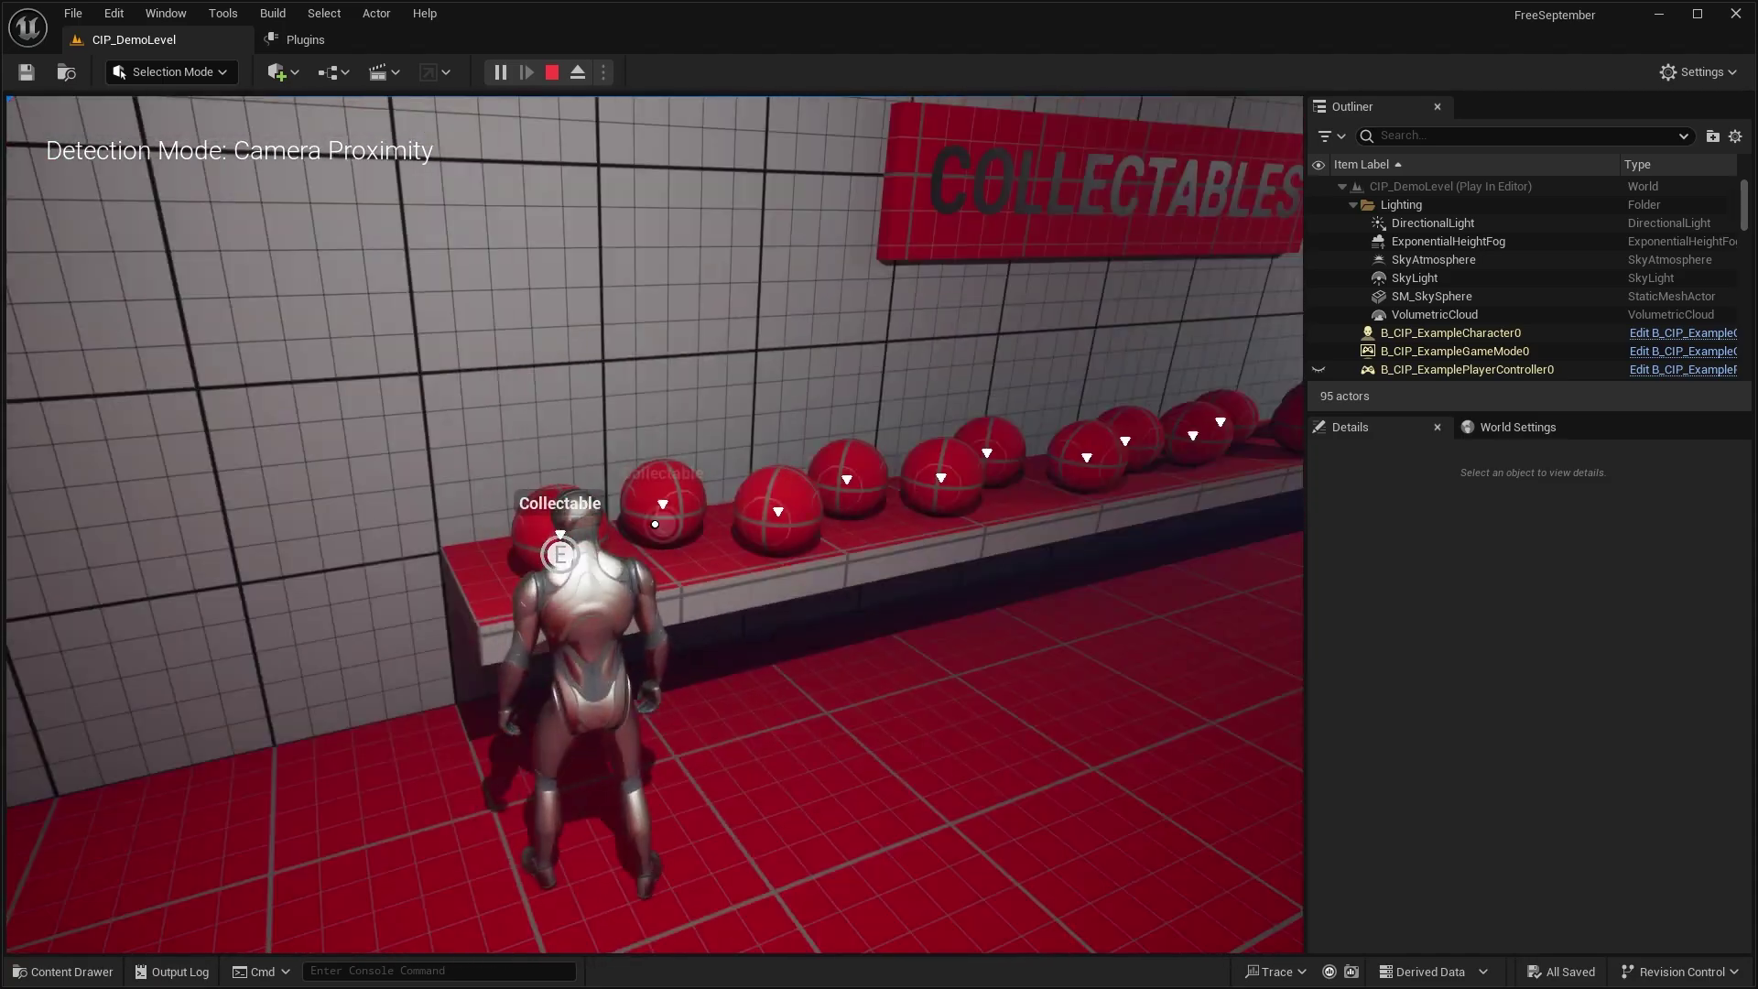
key("d")
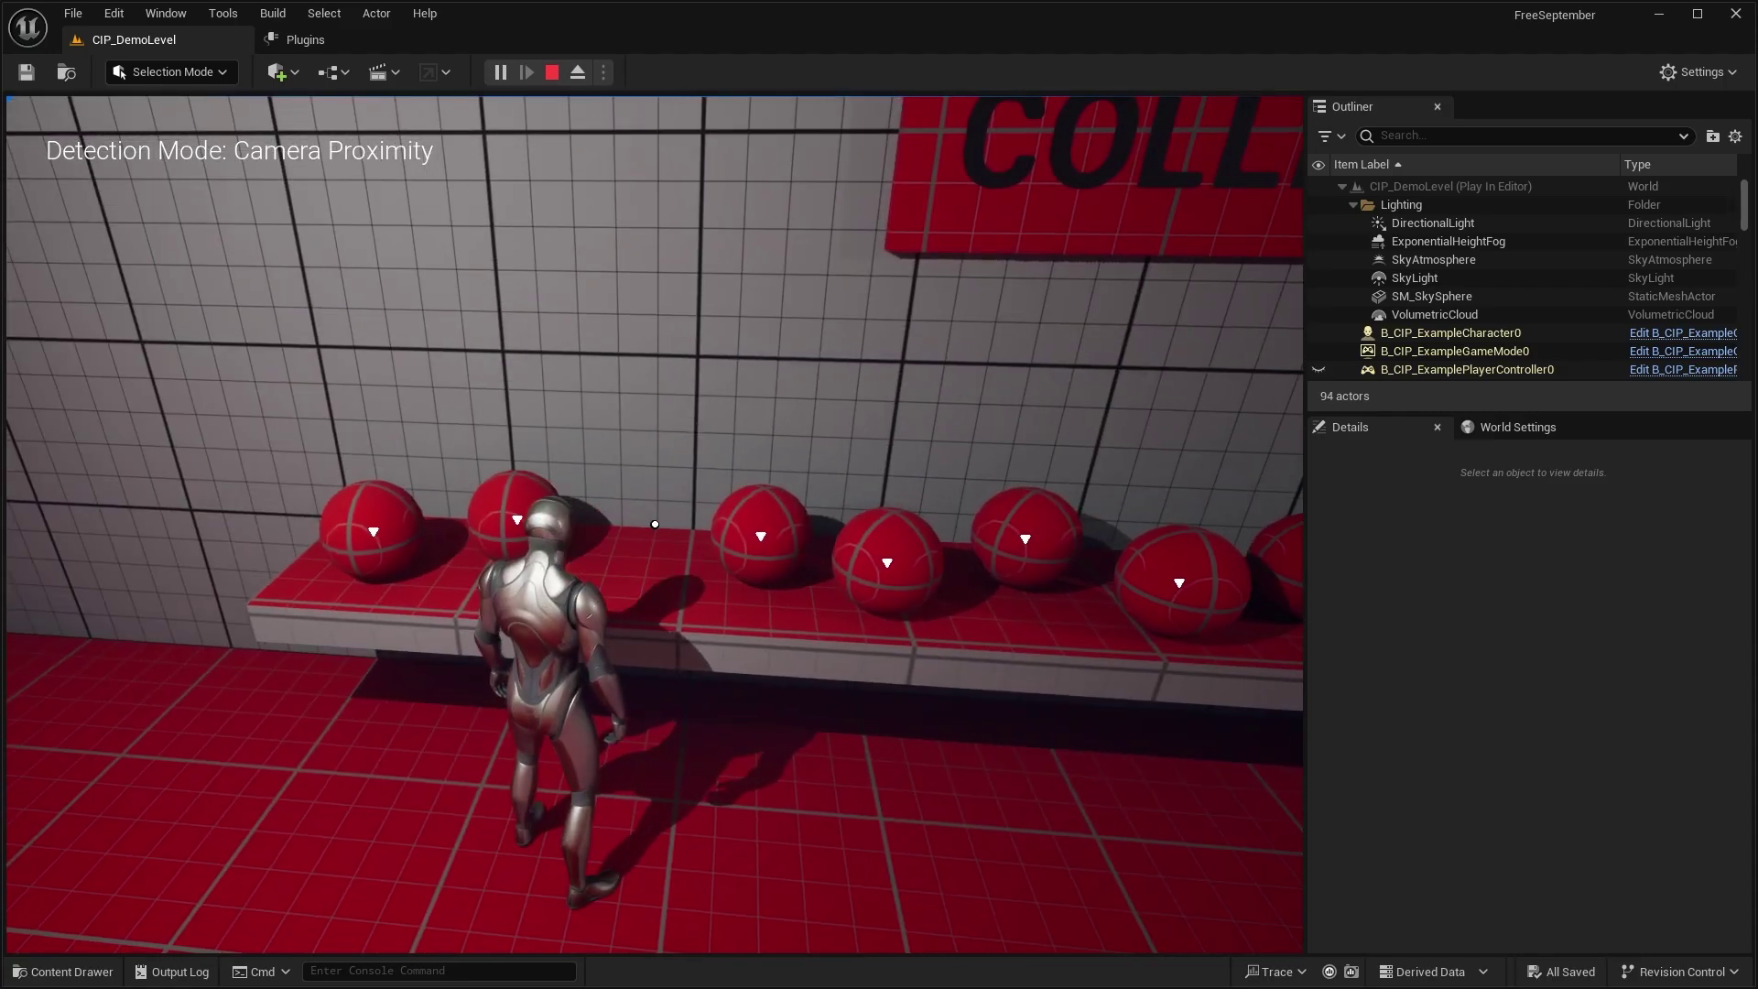
key("d")
key("e")
key("e")
Run the character to the red cubes on the collectables bench and collect several while moving along the row
key("w")
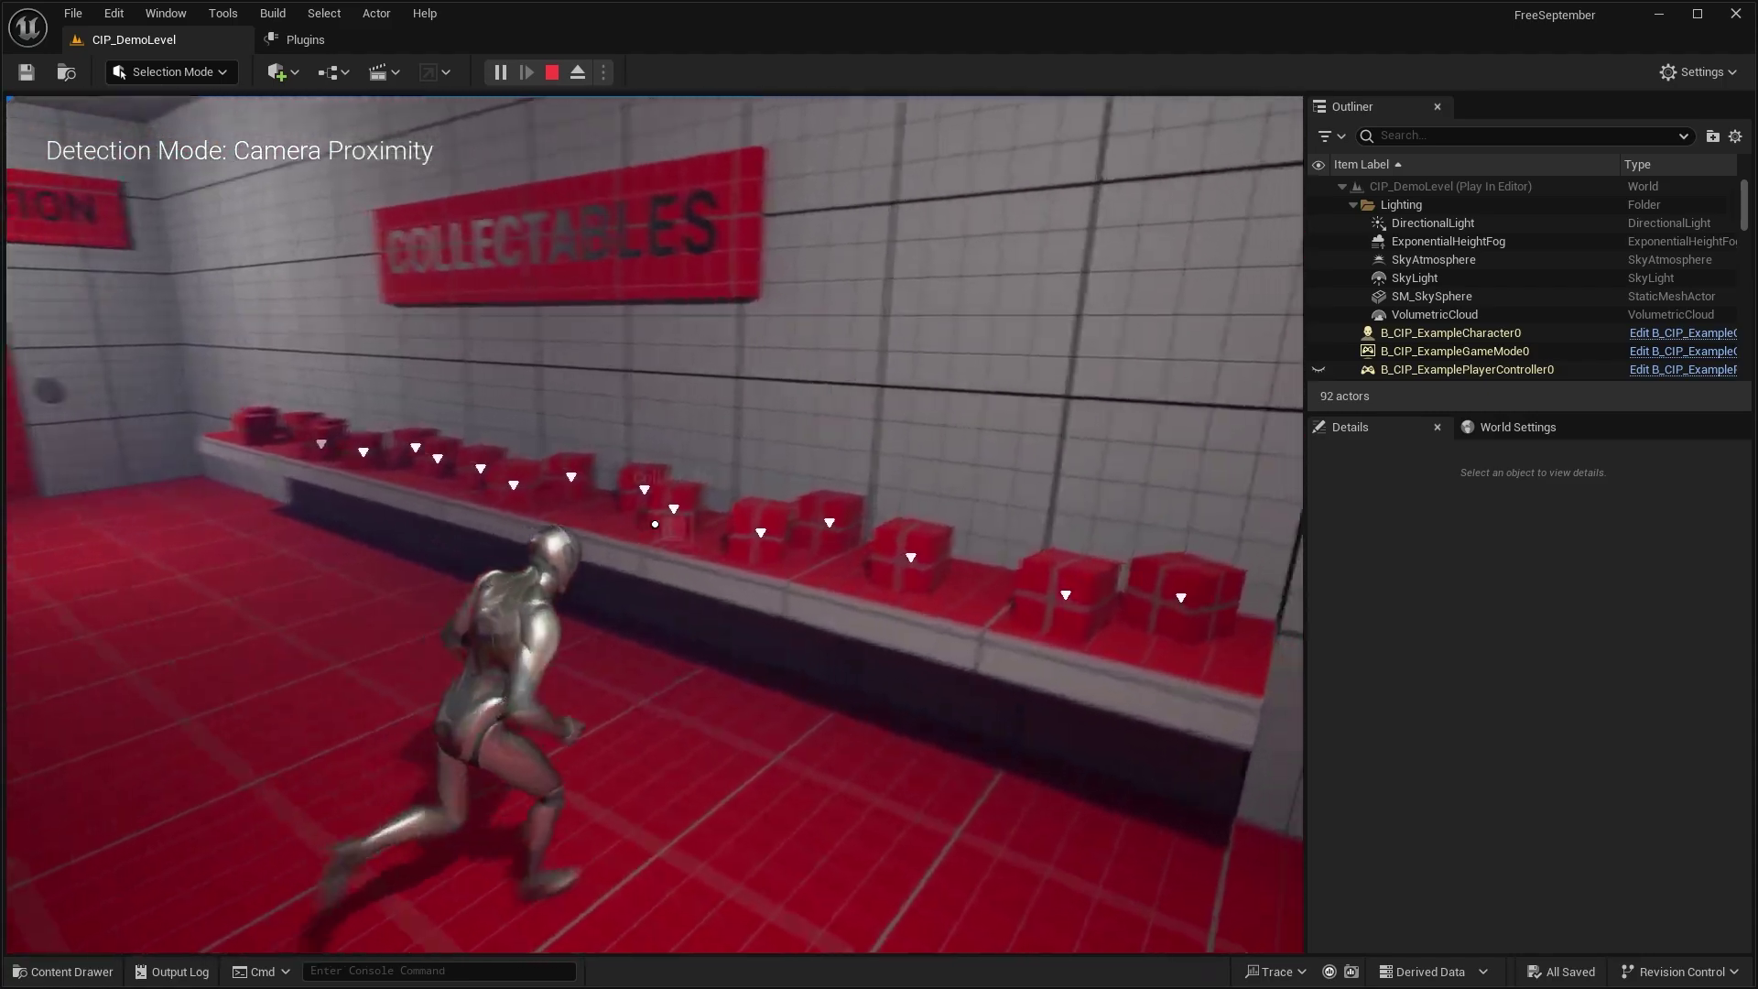
key("e")
key("e")
key("e")
key("w")
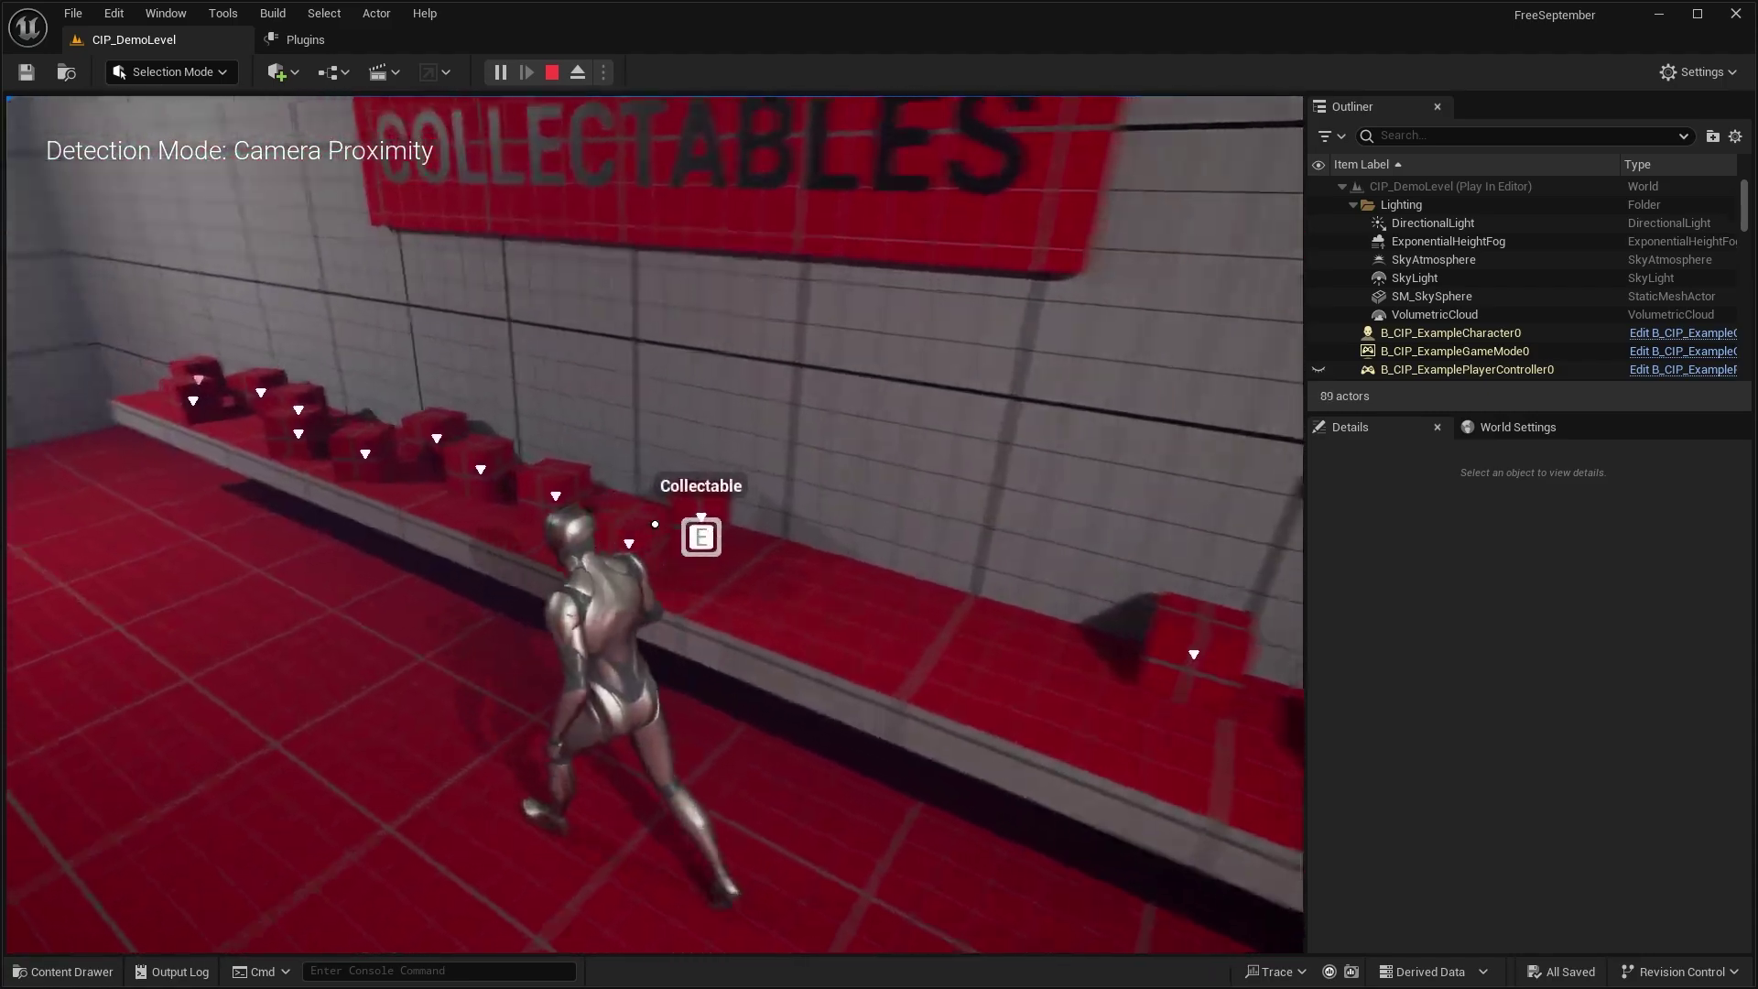
key("w")
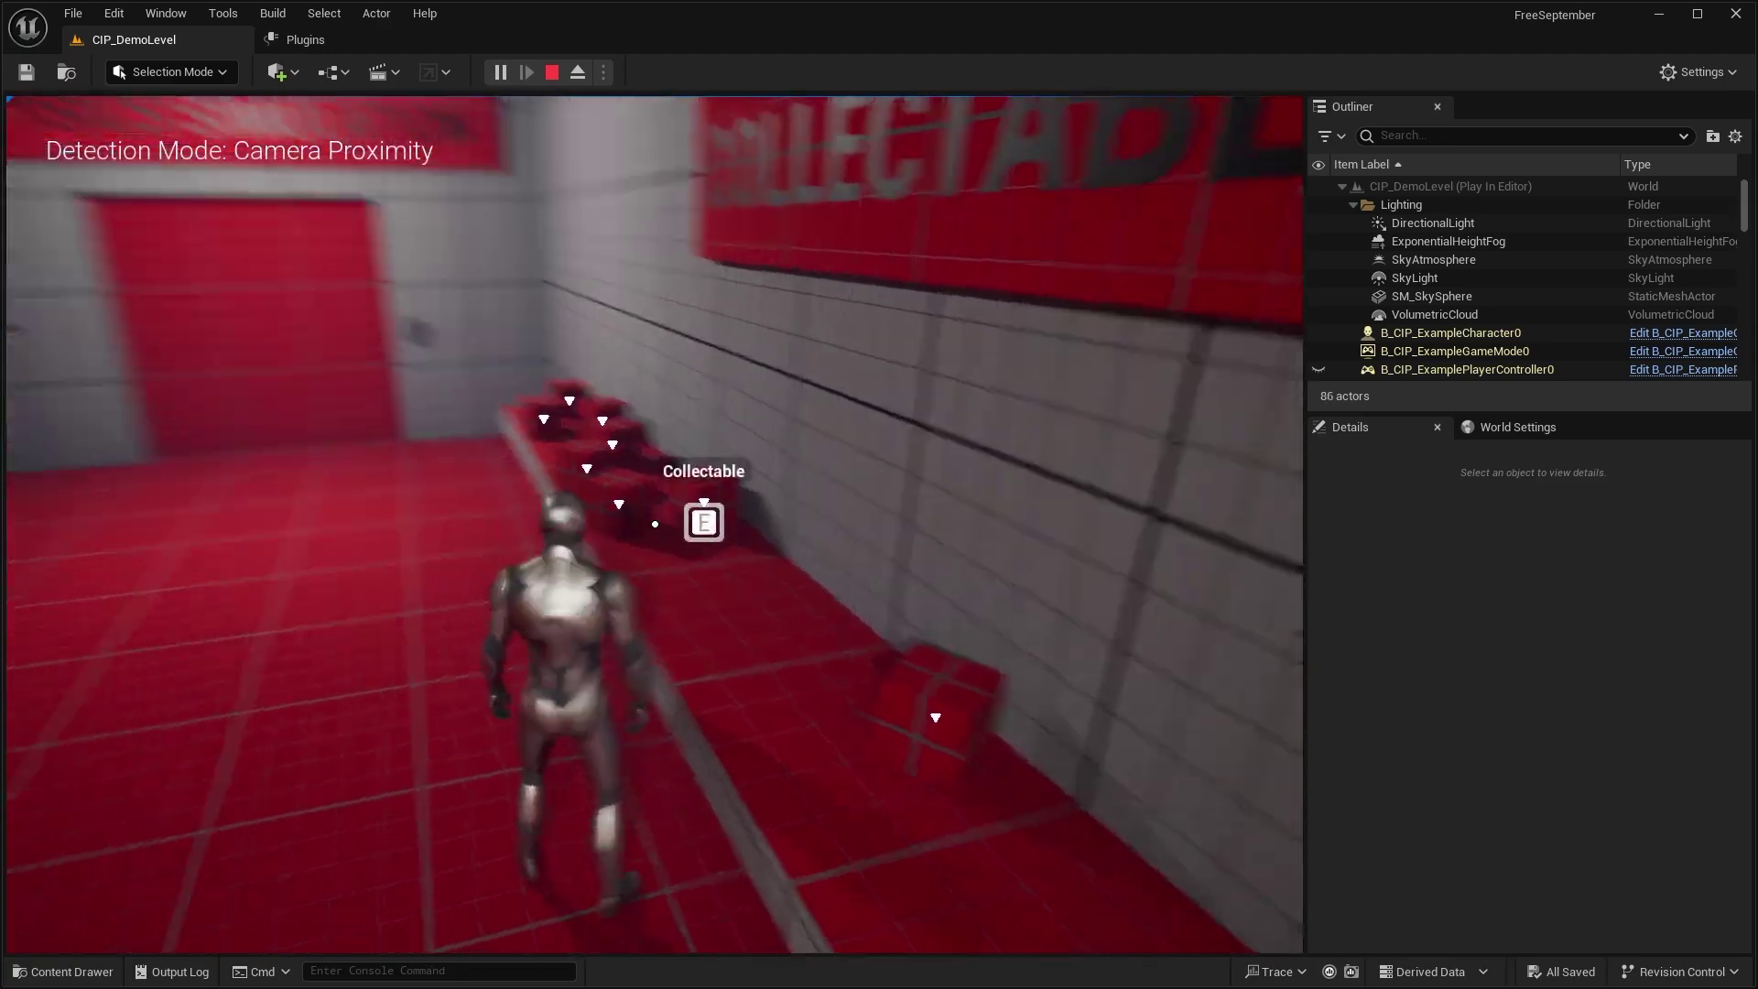
key("w")
key("a")
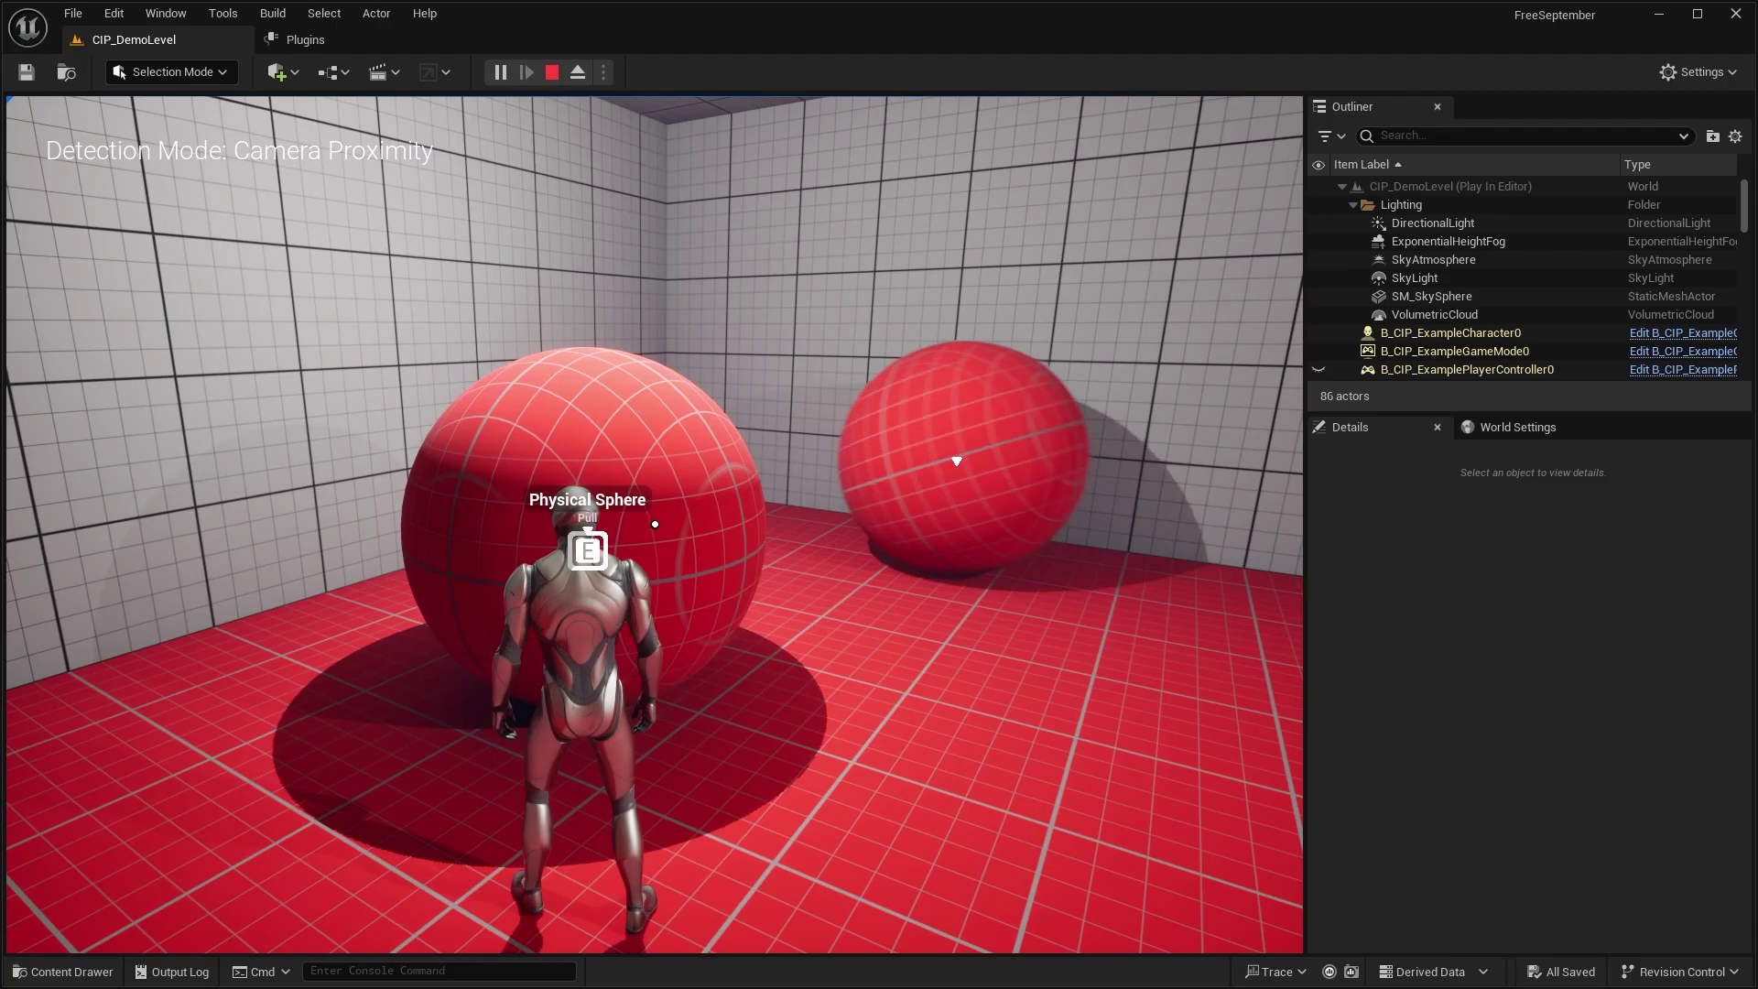
Walk the character around the room with the two large physical spheres and end the play session
key("d")
key("w")
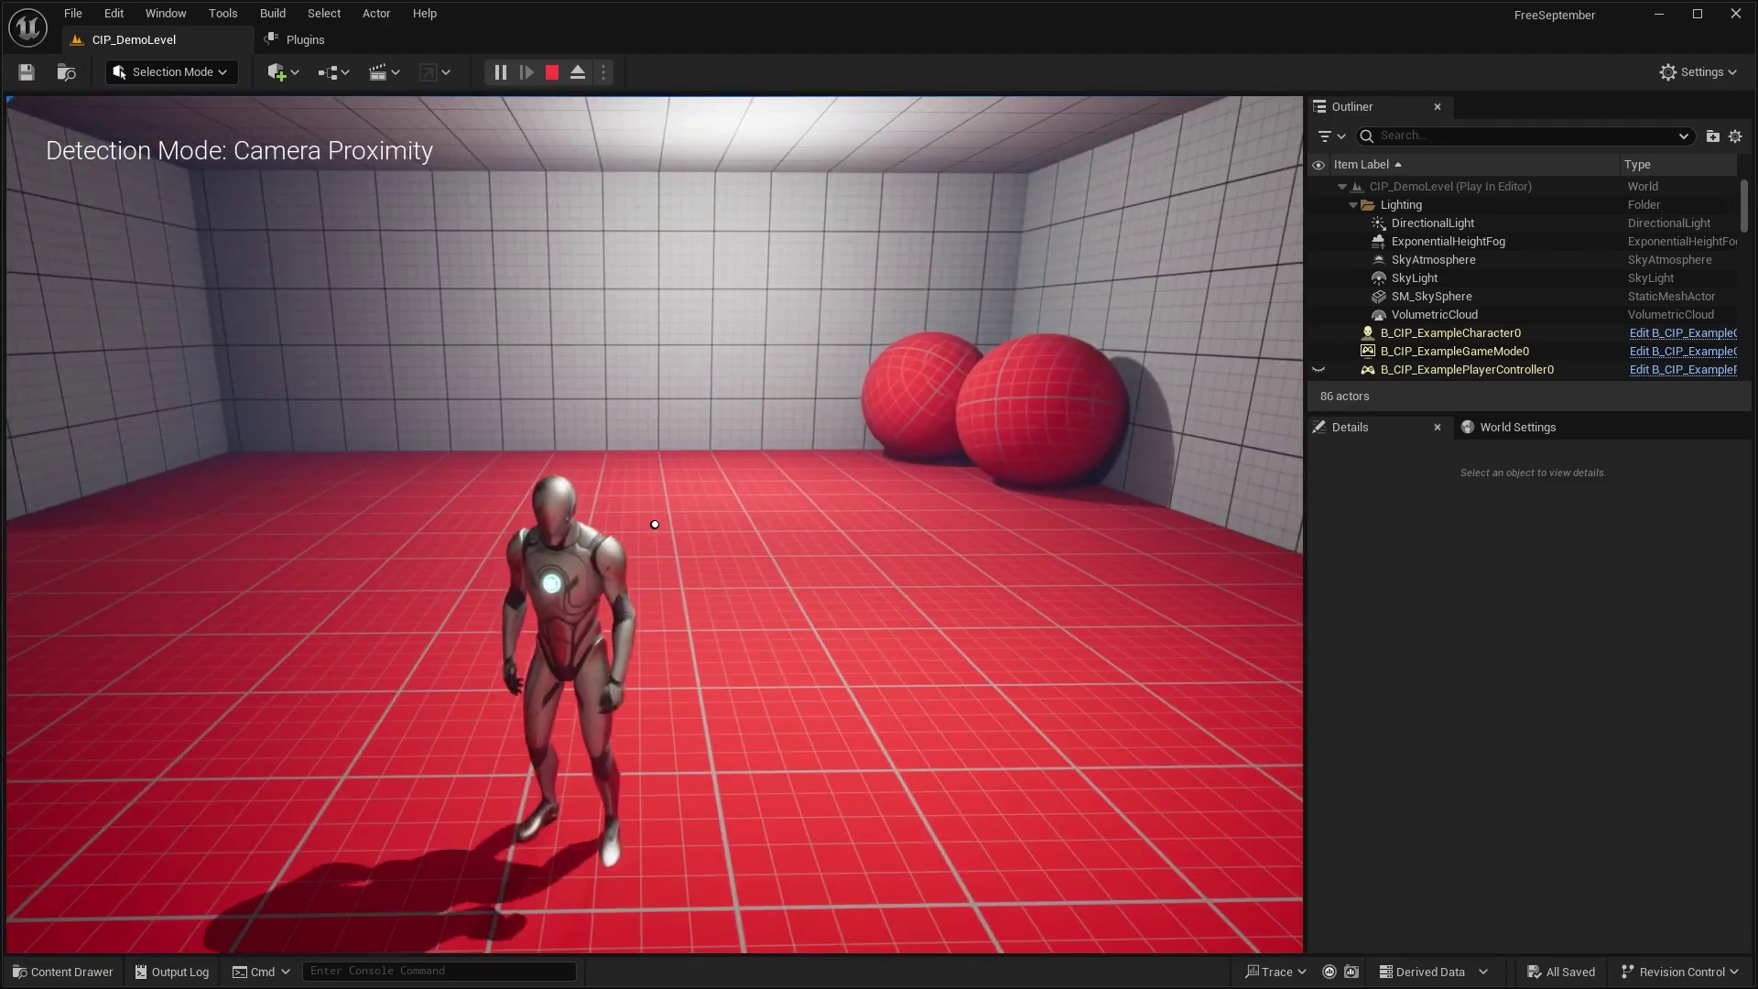
key("w")
key("a")
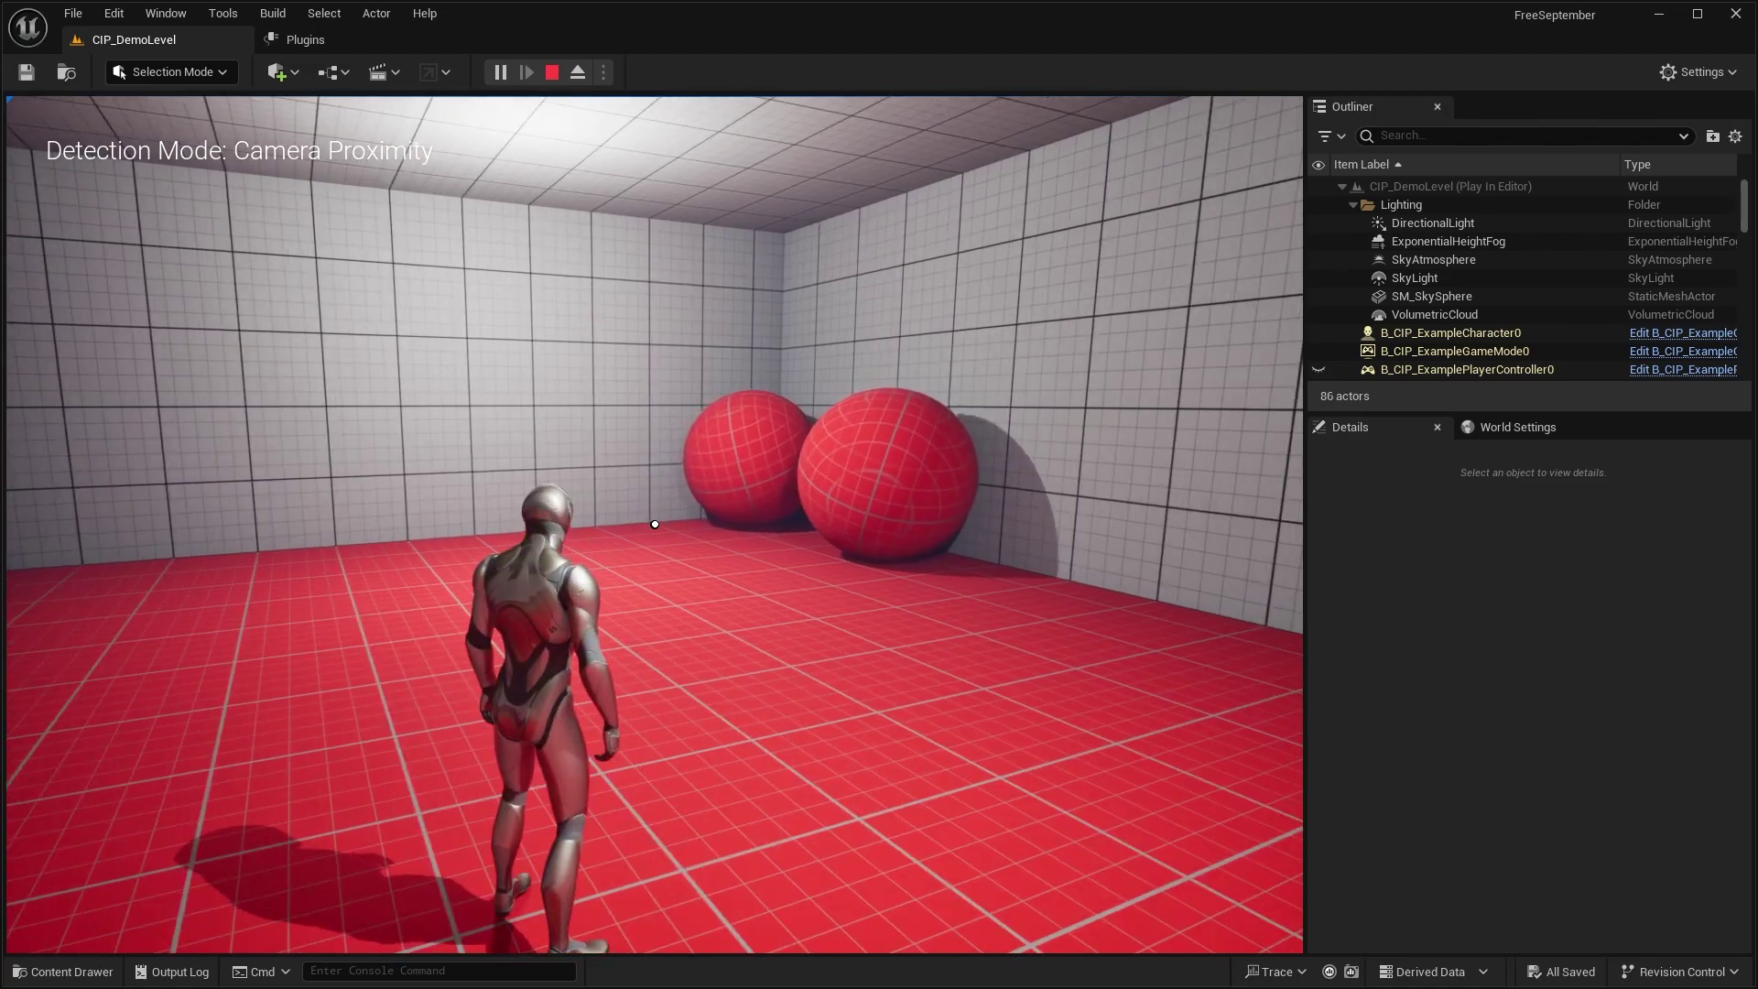
key("a")
key("w")
key("Escape")
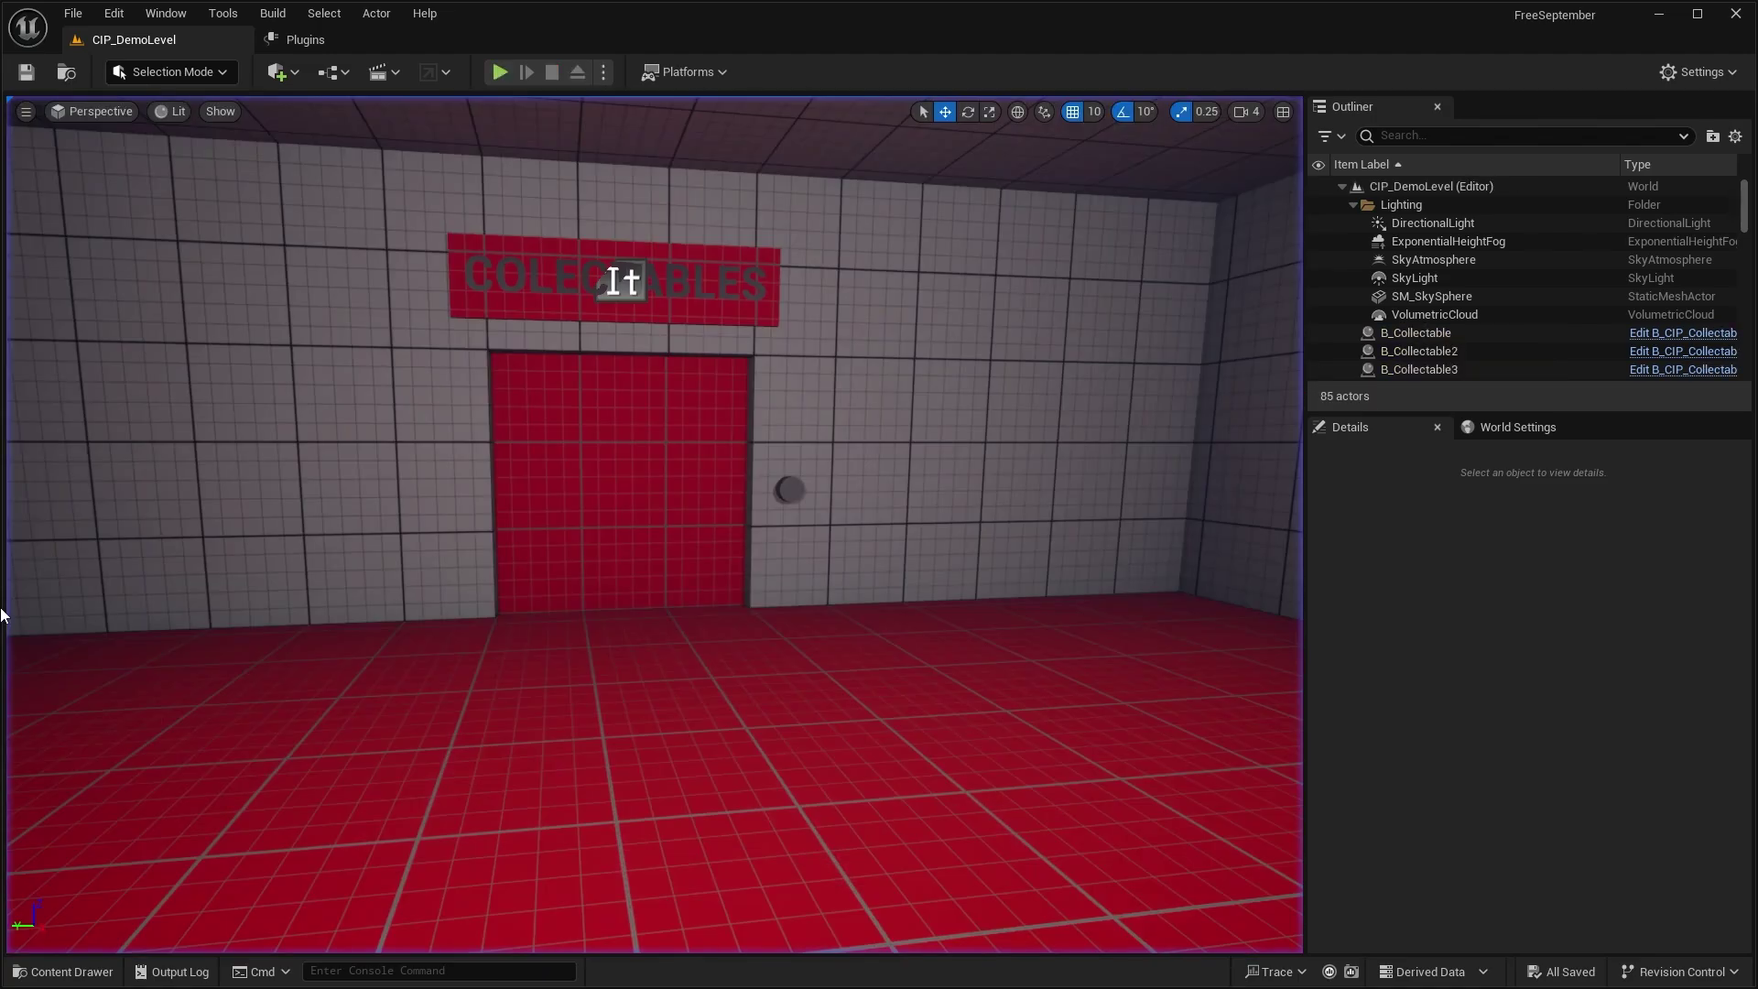
Reopen the engine's Plugins content and look through the assets matching "inter"
left_click(86, 971)
scroll(1034, 792, "down", 1)
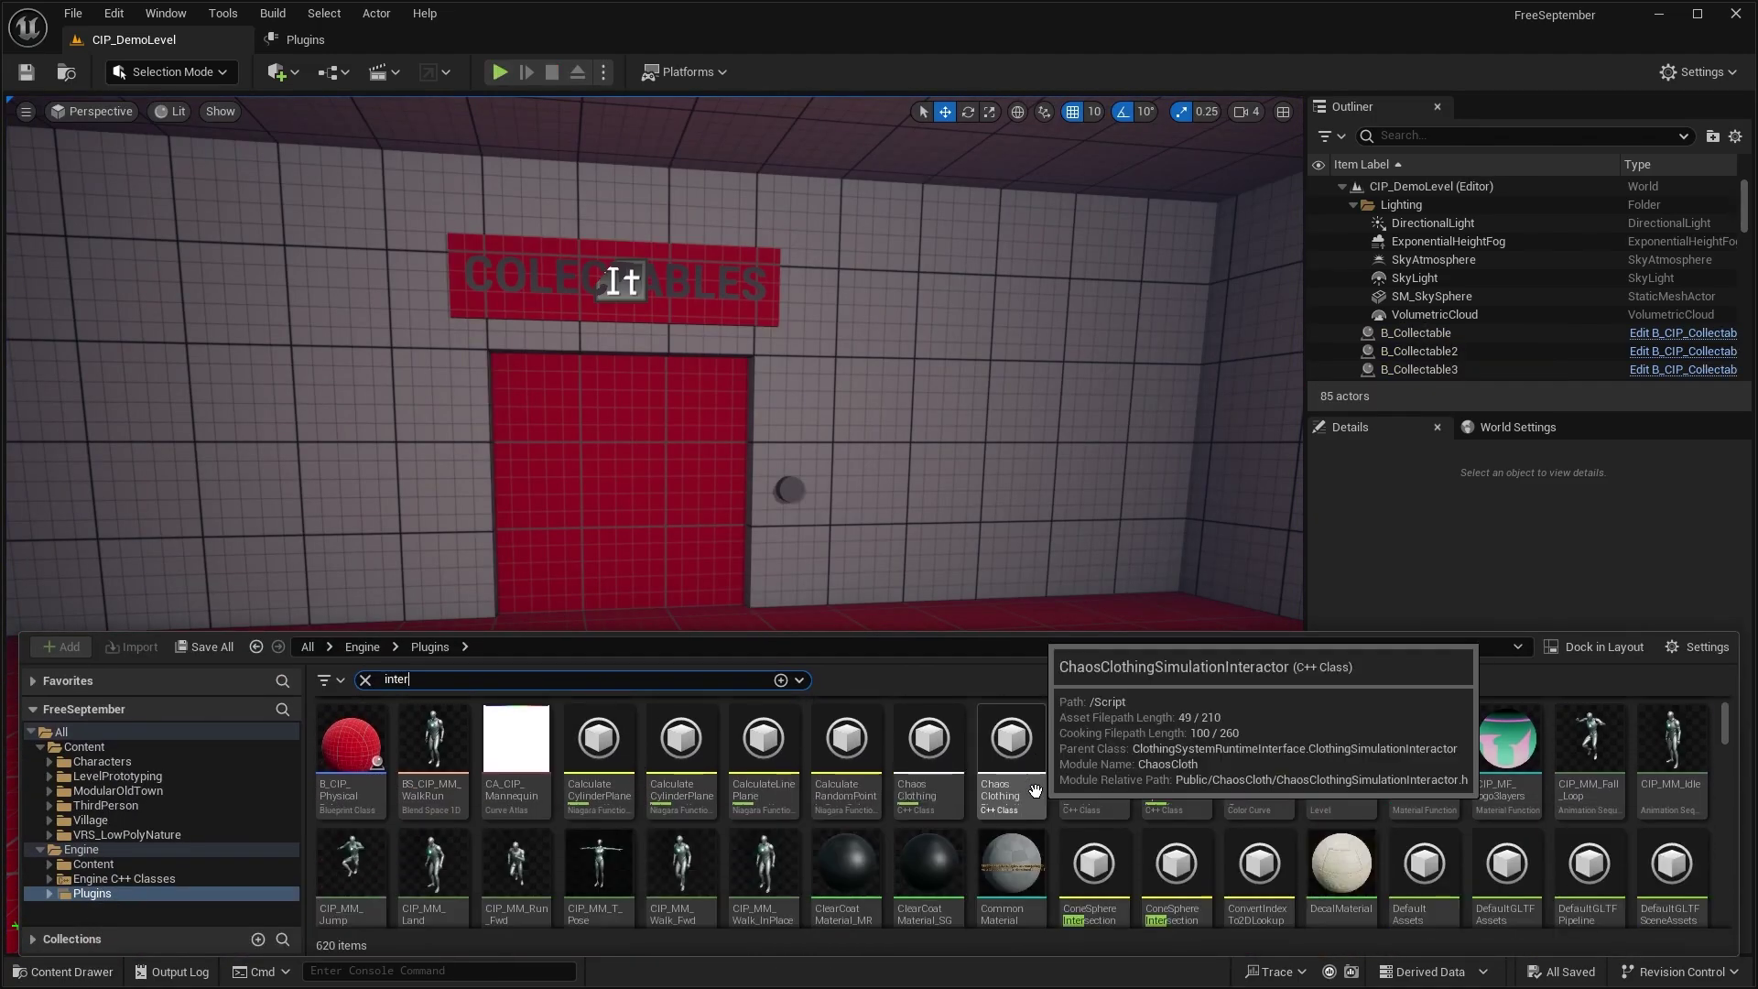
scroll(1072, 786, "up", 1)
scroll(928, 754, "down", 4)
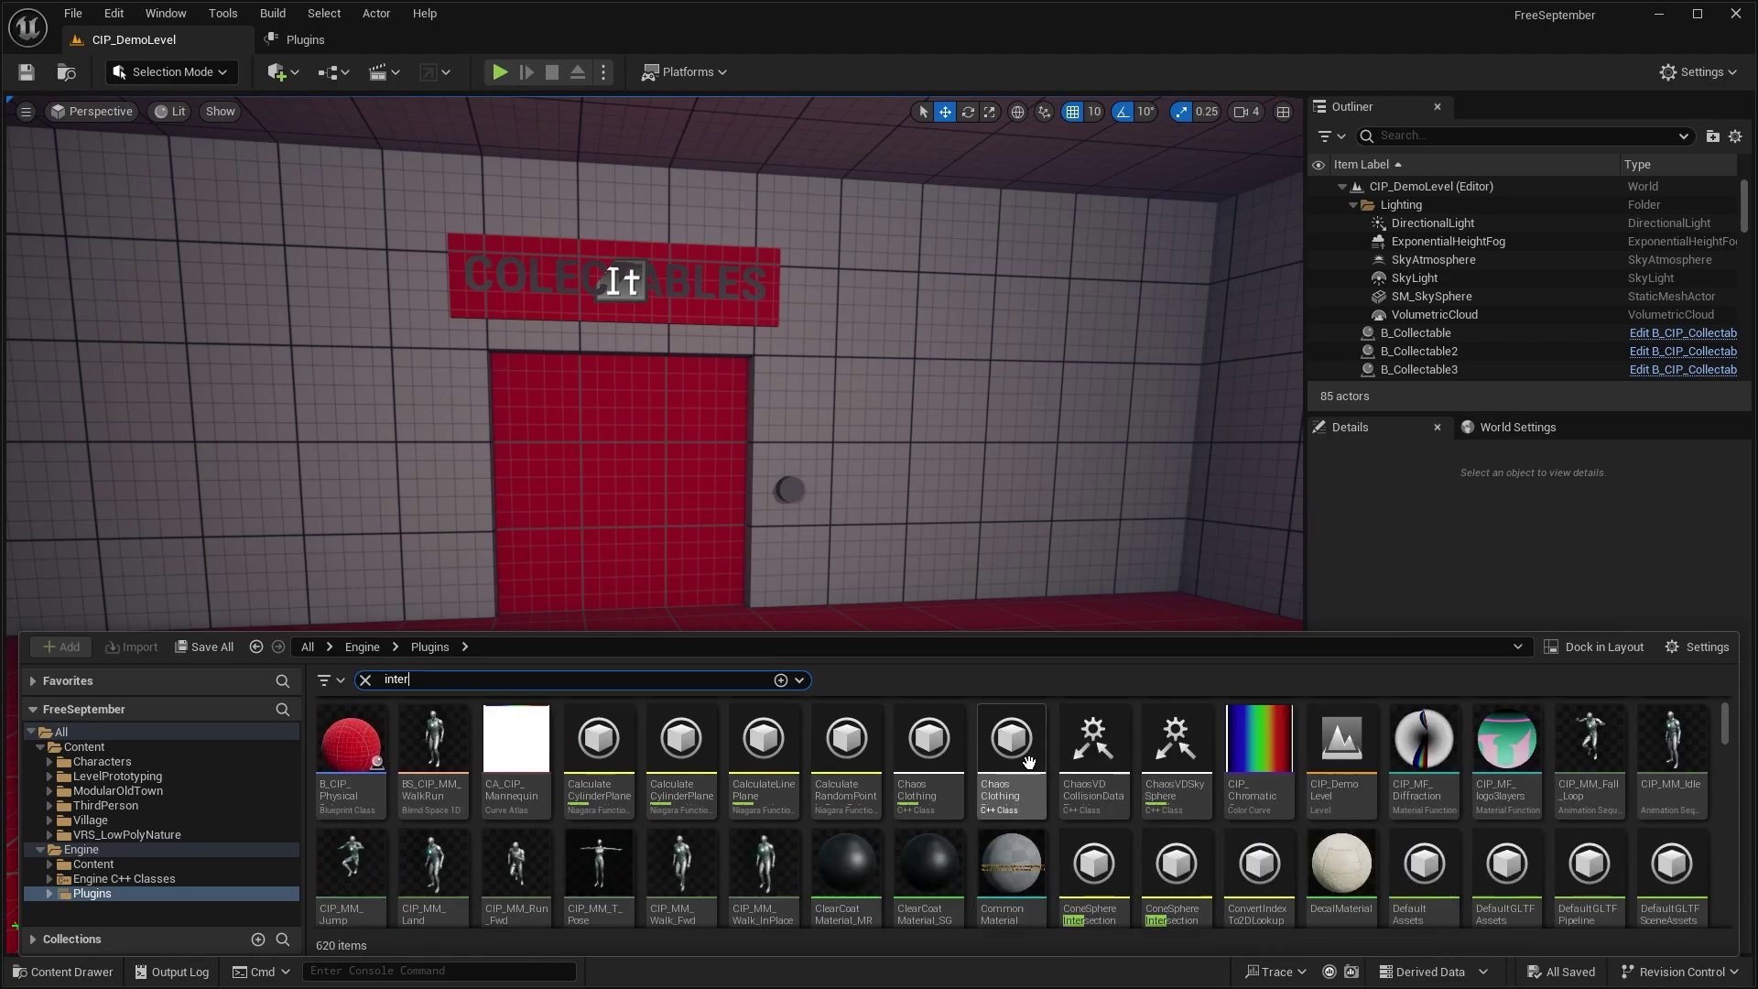
scroll(1390, 764, "up", 4)
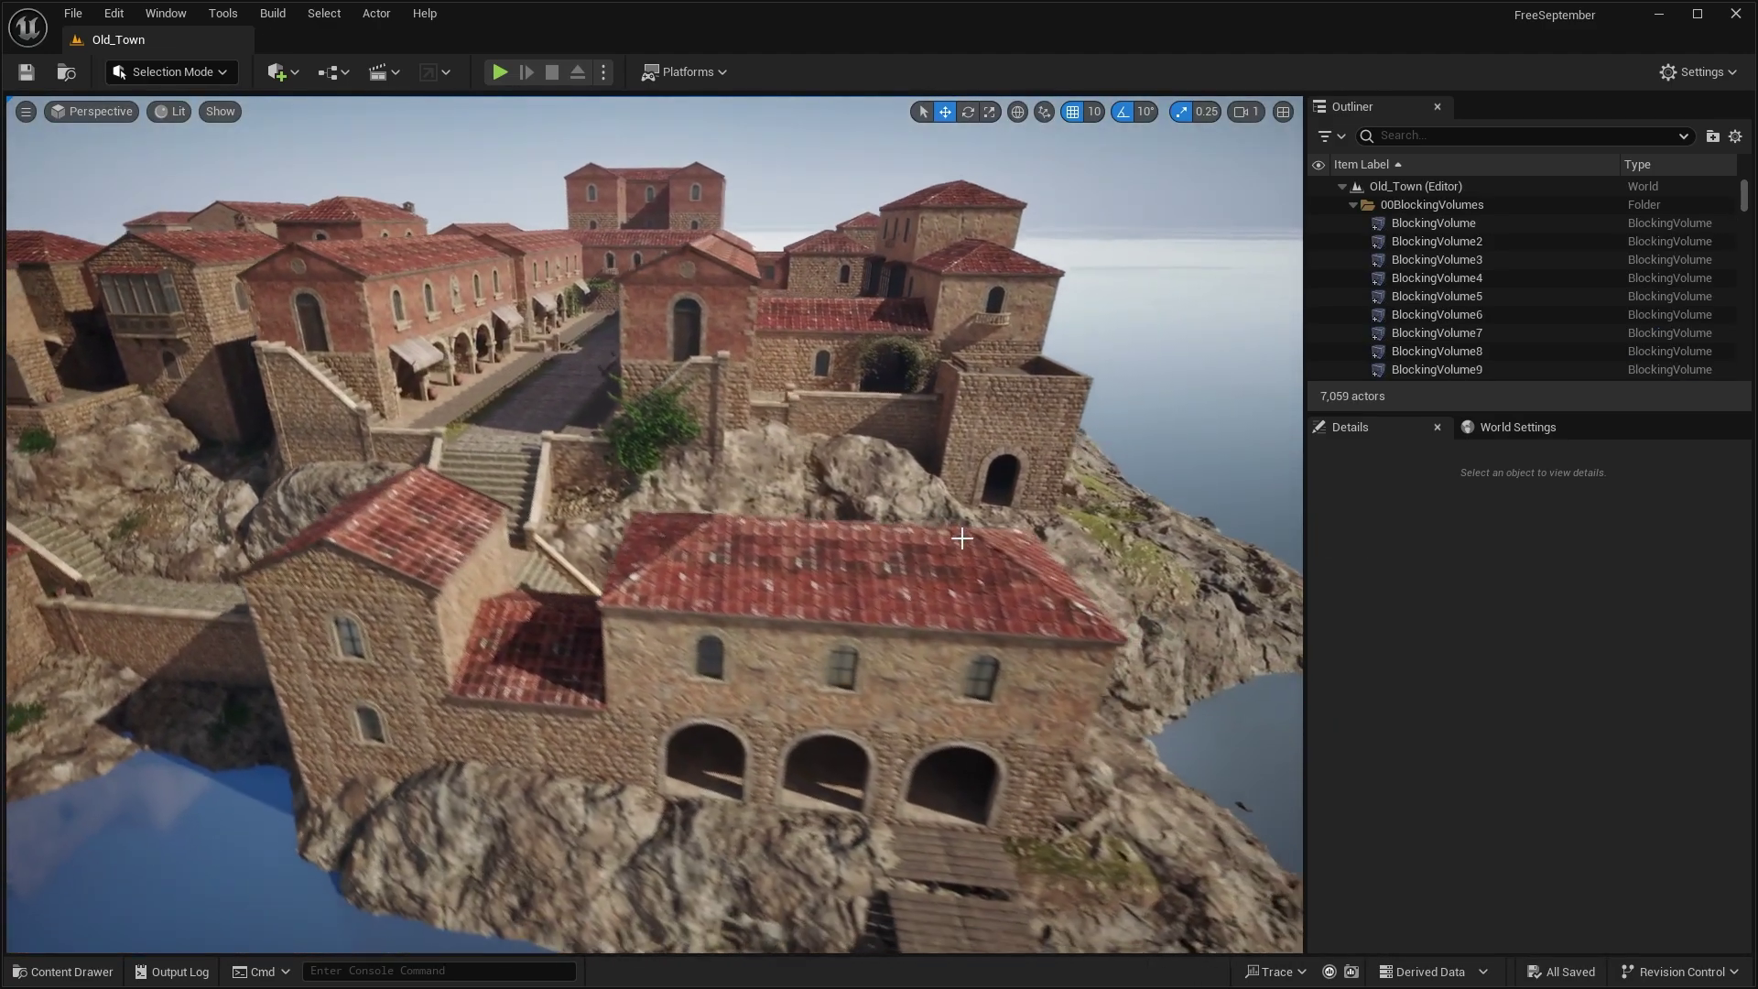
Look around the stone houses on the rocky coast in the Old_Town level
right_click_drag(962, 538, 889, 513)
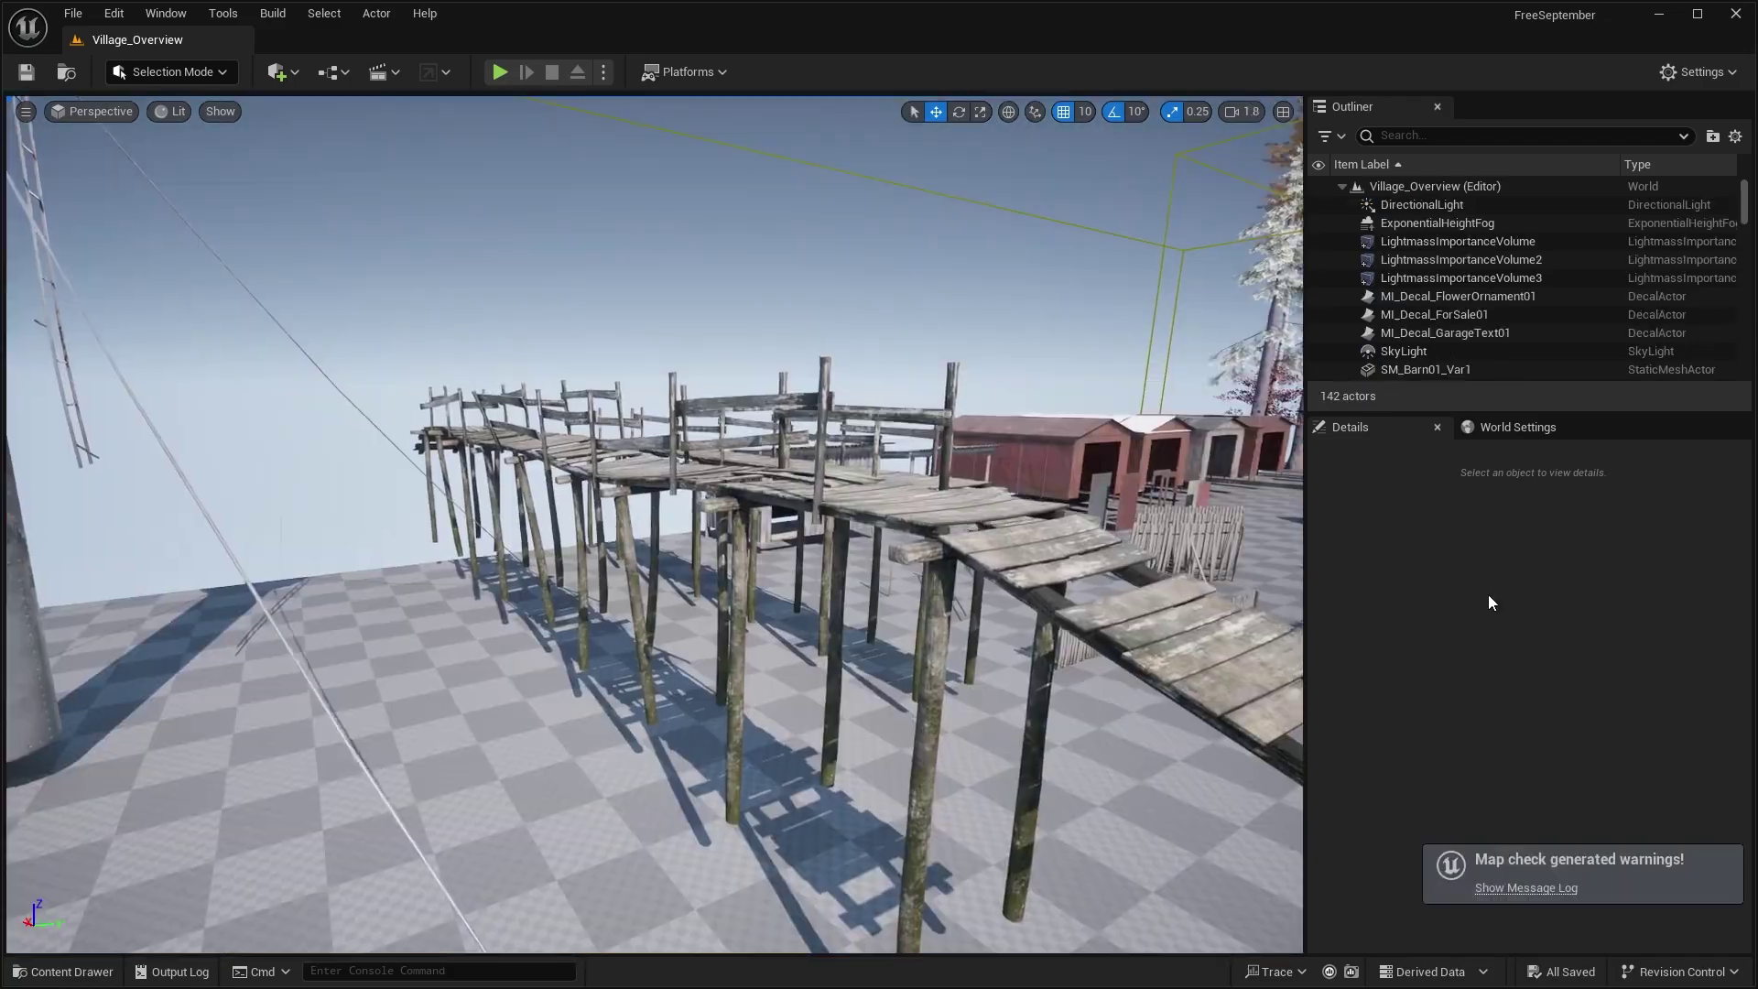